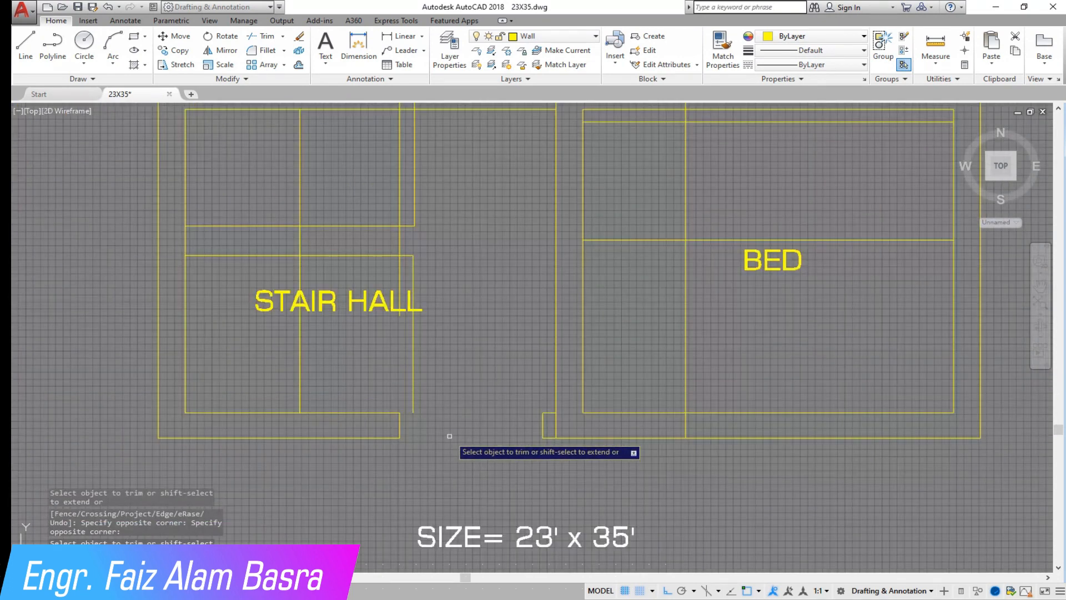
# Trim the wall lines that cross the passage between the stair hall and the front bedroom
pyautogui.scroll(-4, 563, 426)
pyautogui.scroll(5, 517, 326)
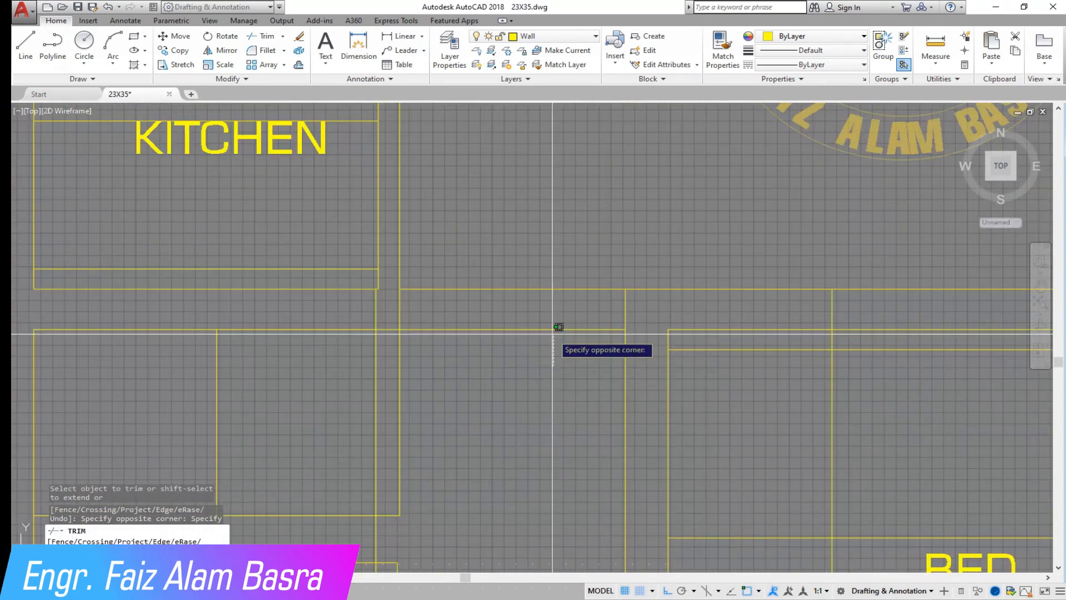
pyautogui.scroll(-5, 489, 300)
pyautogui.scroll(6, 441, 258)
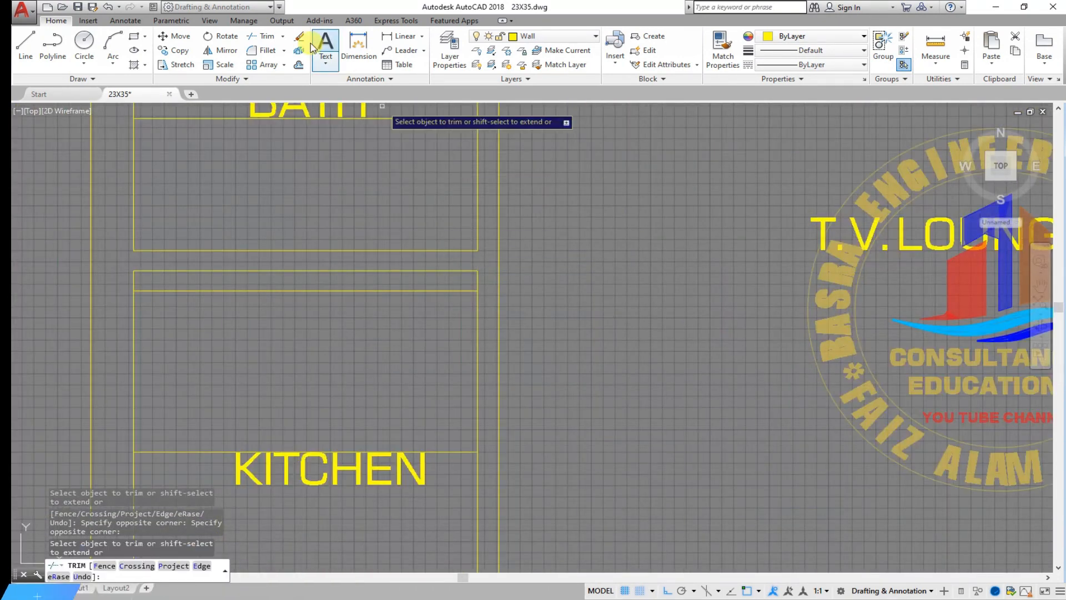
# Extend the horizontal door lines of the kitchen and bath to the wall line facing the T.V. lounge
pyautogui.click(278, 79)
pyautogui.click(467, 460)
pyautogui.scroll(-4, 507, 443)
pyautogui.scroll(4, 507, 361)
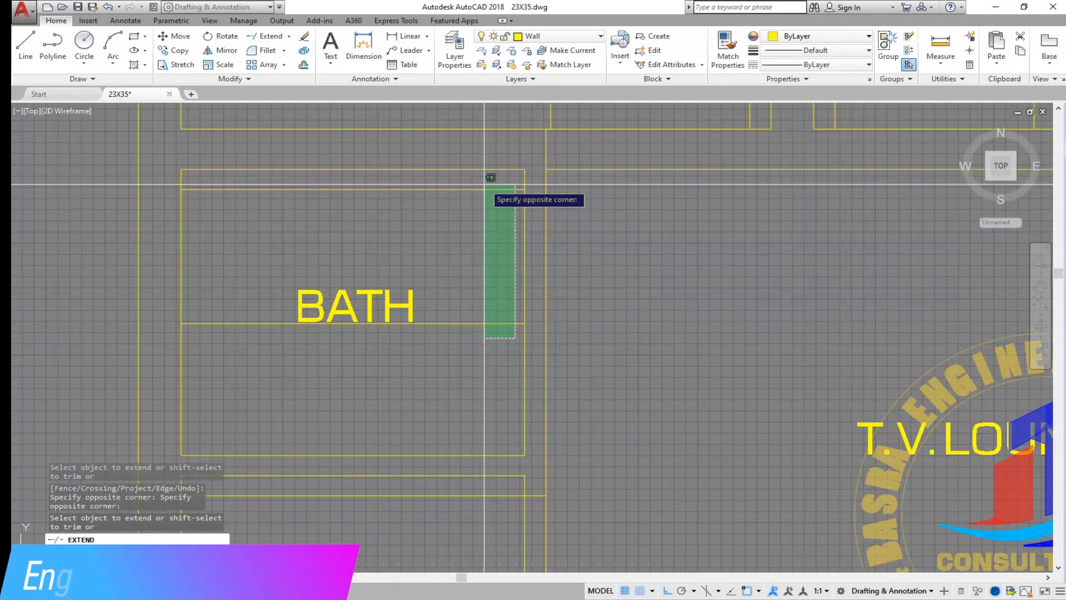
pyautogui.click(490, 179)
# Extend the vertical door lines of the two rear bedrooms down to the T.V. lounge wall line
pyautogui.scroll(-2, 487, 420)
pyautogui.scroll(5, 658, 189)
pyautogui.click(664, 292)
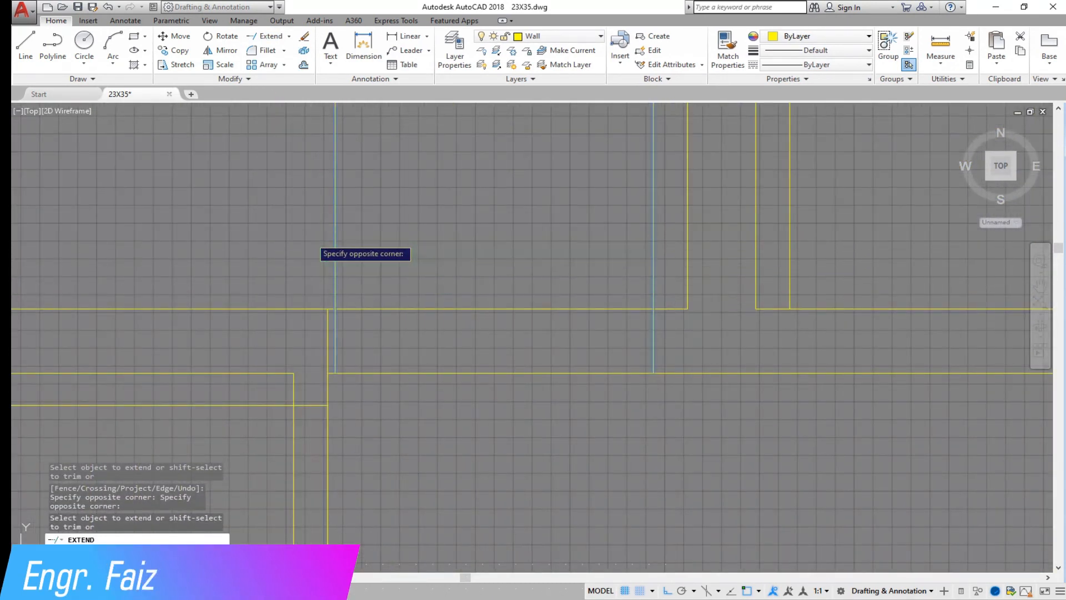
pyautogui.click(316, 231)
pyautogui.scroll(-2, 374, 273)
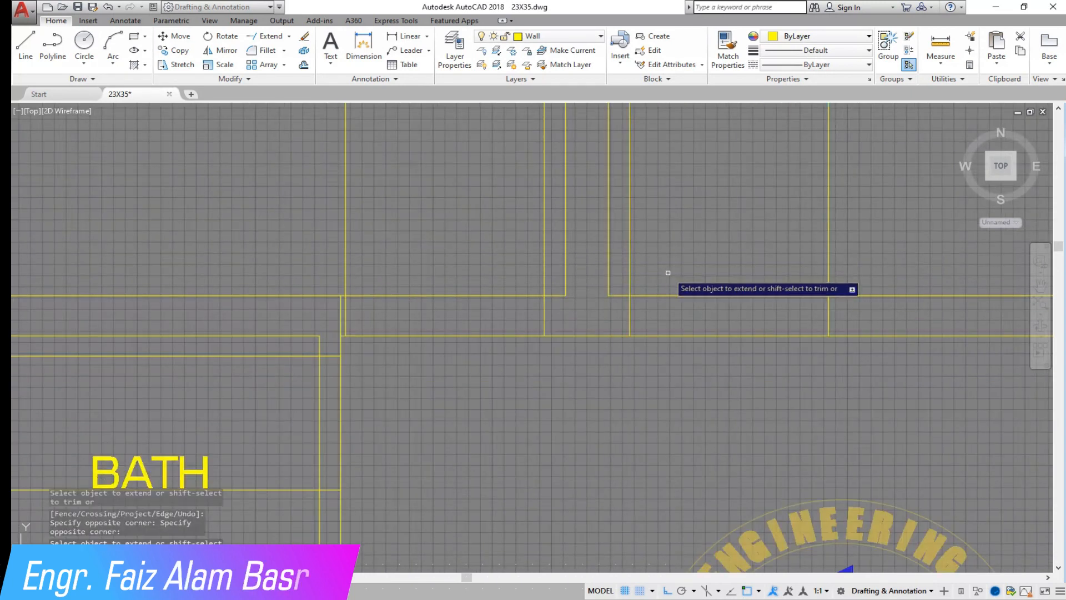
pyautogui.scroll(-2, 525, 284)
pyautogui.rightClick(613, 254)
pyautogui.click(626, 263)
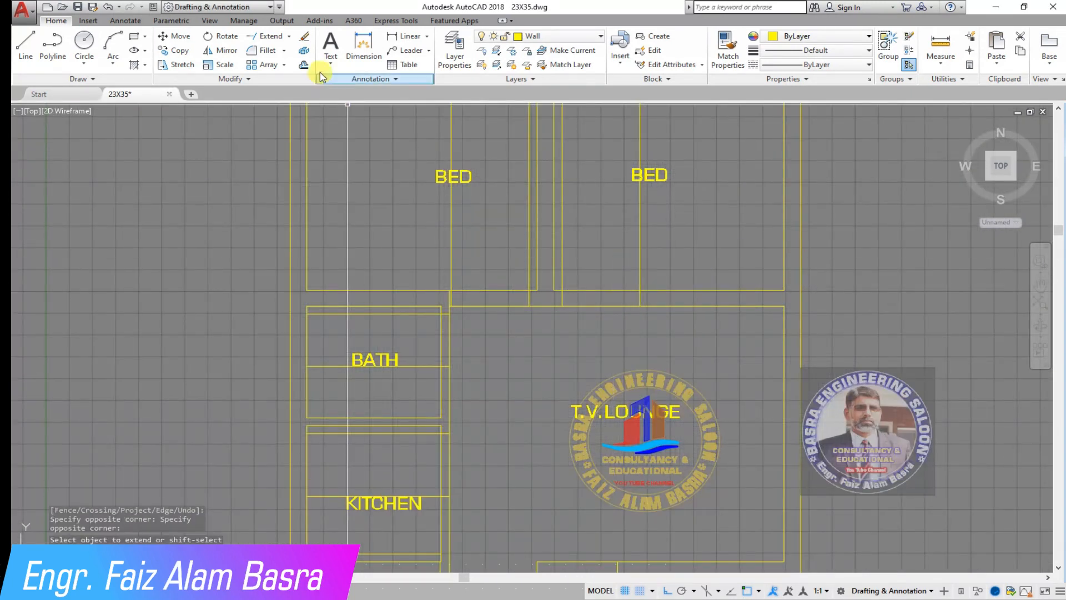
# Trim the walls between the door lines to open doorways for the rear bedrooms, bath and kitchen
pyautogui.press('Return')
pyautogui.scroll(5, 527, 283)
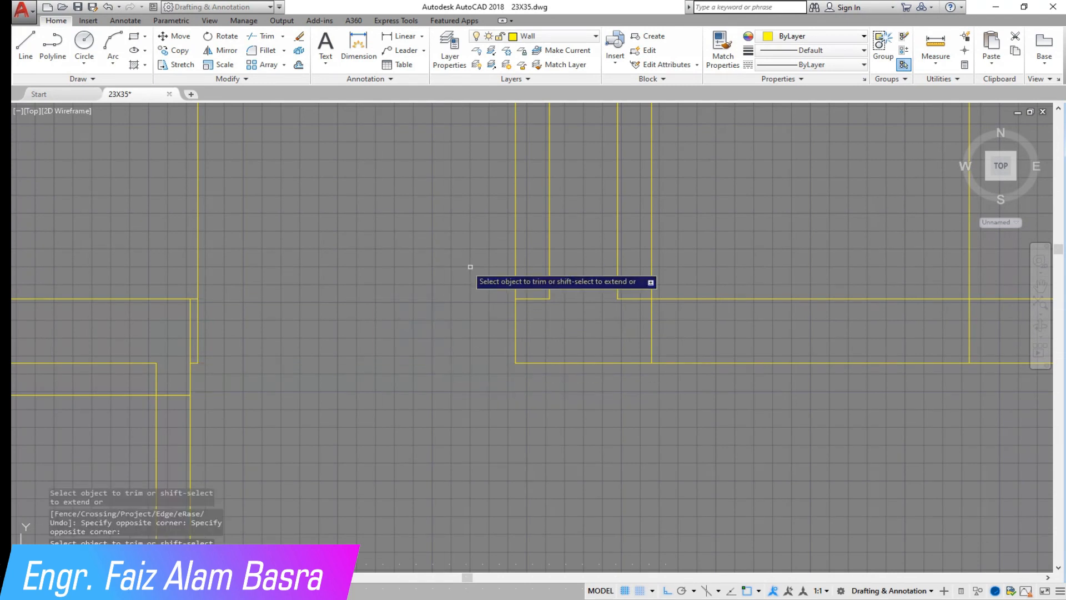
pyautogui.click(309, 221)
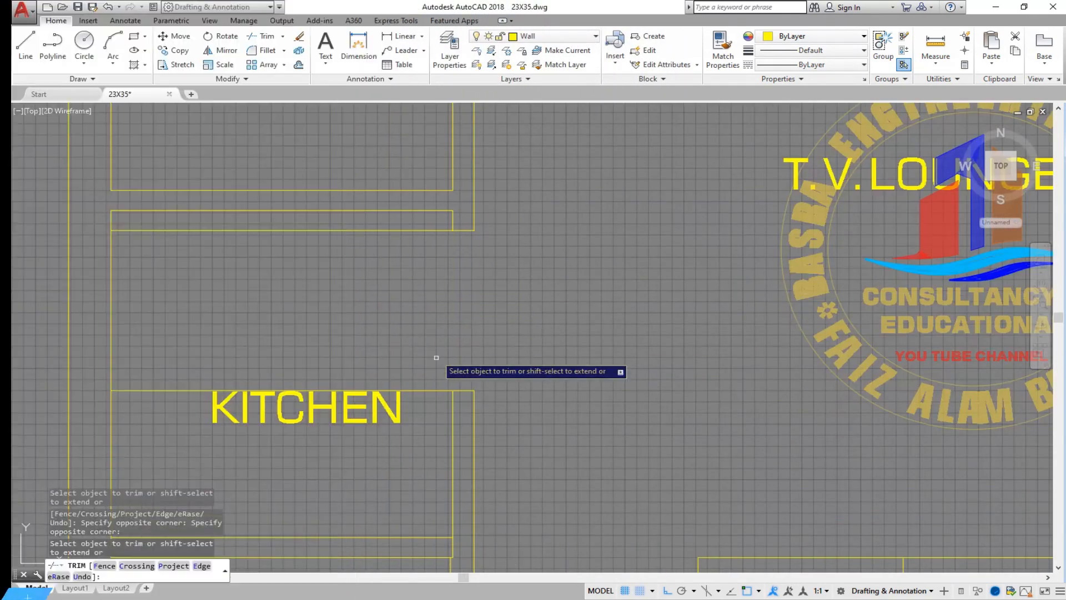
pyautogui.click(447, 395)
pyautogui.click(429, 221)
pyautogui.rightClick(486, 294)
pyautogui.click(503, 303)
# Erase the leftover line segments inside the bath and kitchen and the stray short line at the wall end above the bath door
pyautogui.click(189, 390)
pyautogui.scroll(-2, 334, 402)
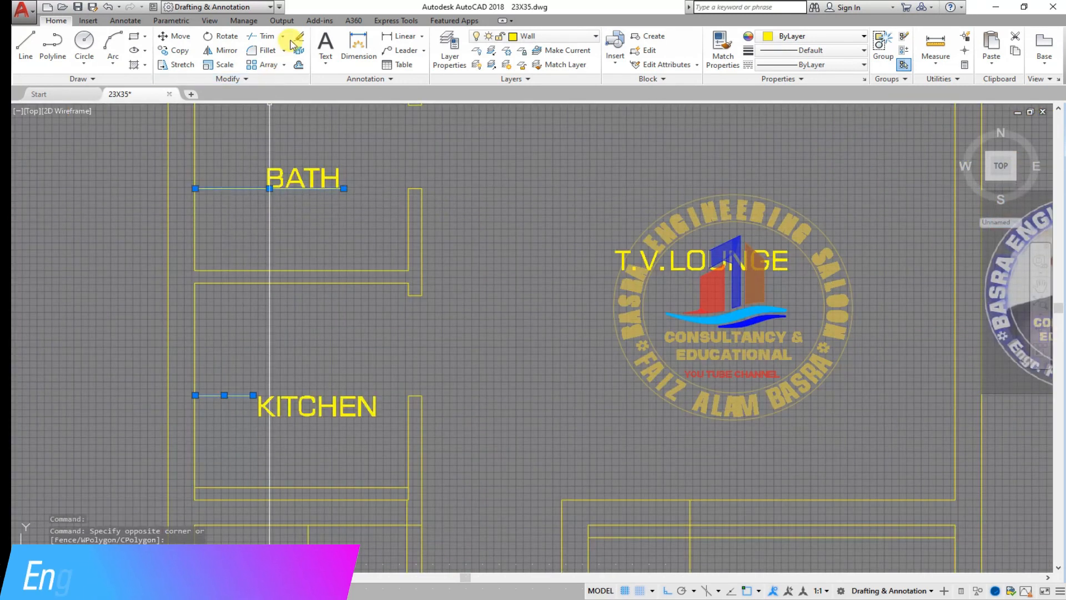
pyautogui.press('Delete')
pyautogui.scroll(-3, 330, 338)
pyautogui.scroll(6, 447, 310)
pyautogui.click(420, 299)
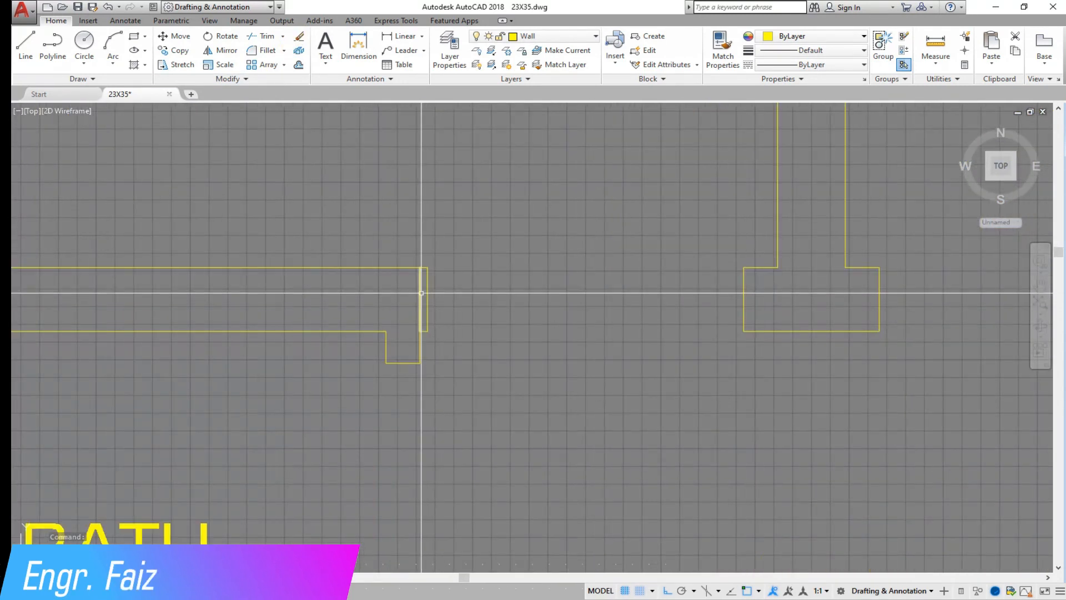
pyautogui.scroll(-5, 345, 189)
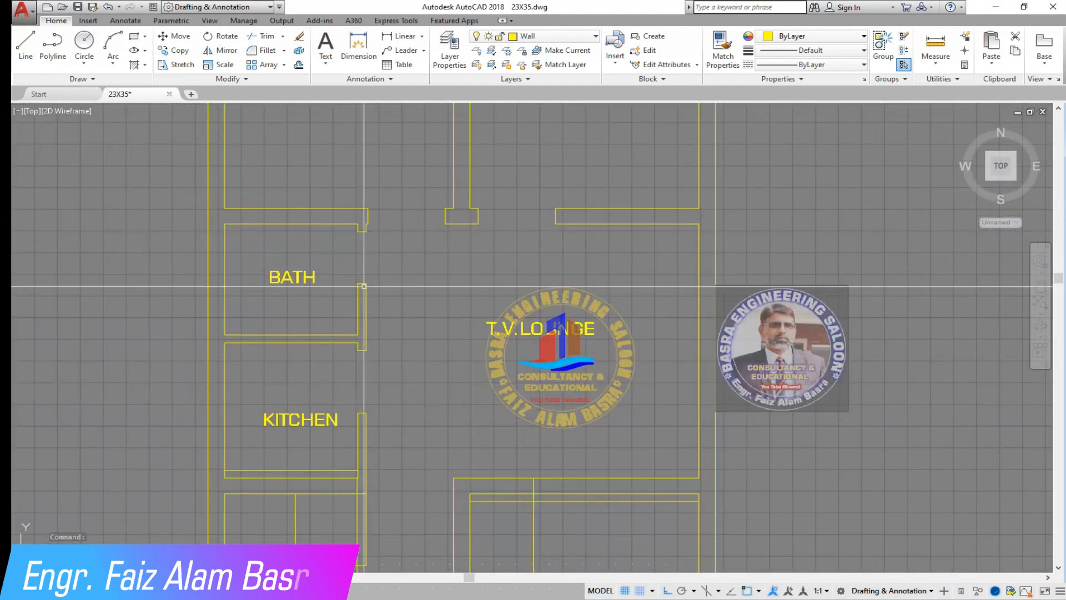
# Extend the two horizontal door lines of the front bedroom to the wall line along the passage
pyautogui.scroll(-4, 467, 420)
pyautogui.scroll(4, 474, 440)
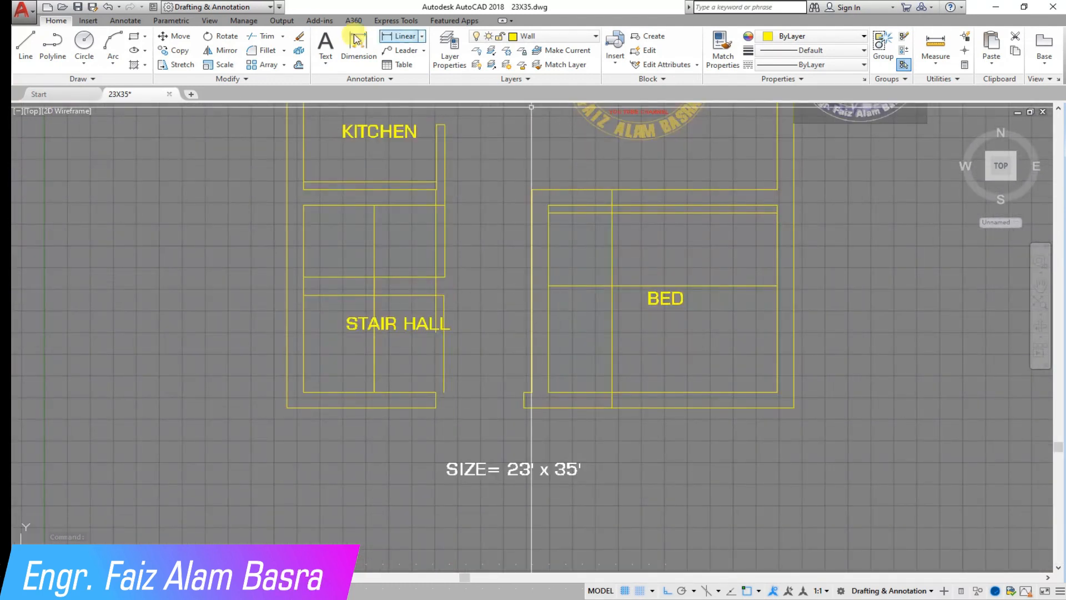
pyautogui.click(284, 36)
pyautogui.click(264, 61)
pyautogui.click(574, 298)
pyautogui.click(564, 208)
pyautogui.scroll(2, 537, 245)
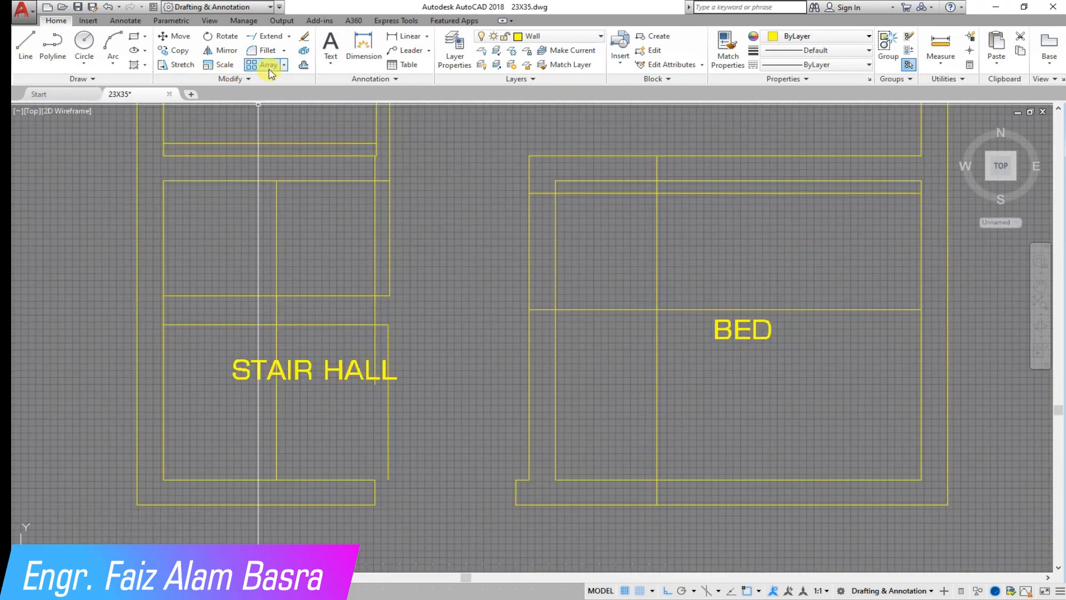
# Trim the front bedroom's passage wall between the two door lines to open its doorway
pyautogui.click(289, 36)
pyautogui.click(268, 50)
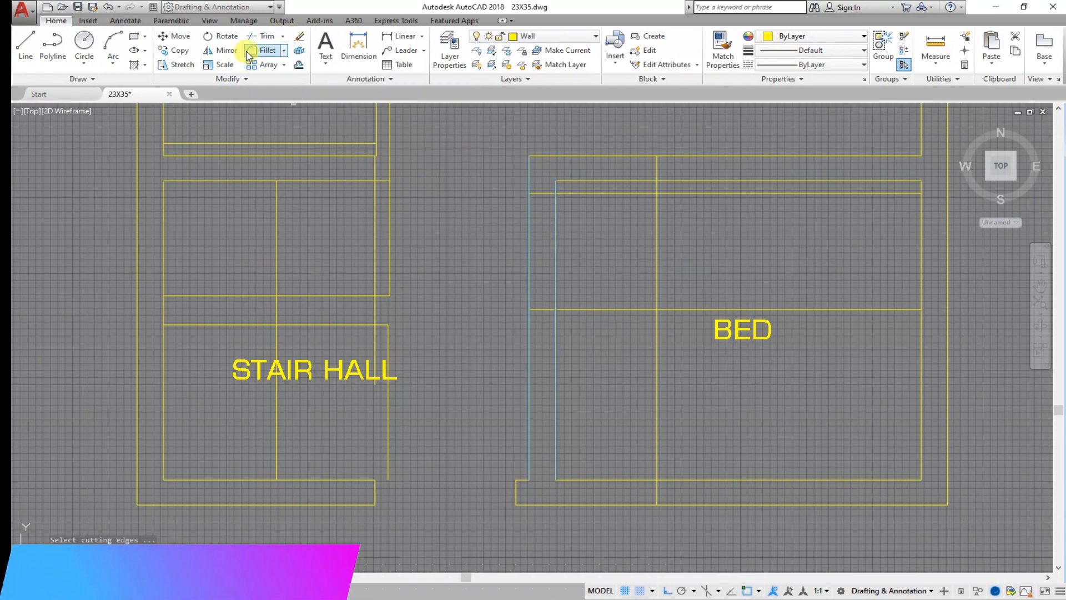
pyautogui.rightClick(436, 197)
pyautogui.click(582, 340)
pyautogui.click(565, 192)
pyautogui.click(588, 261)
pyautogui.click(459, 235)
pyautogui.rightClick(585, 244)
pyautogui.click(602, 250)
# Erase the leftover construction lines inside the front bedroom
pyautogui.click(677, 332)
pyautogui.click(619, 184)
pyautogui.press('Delete')
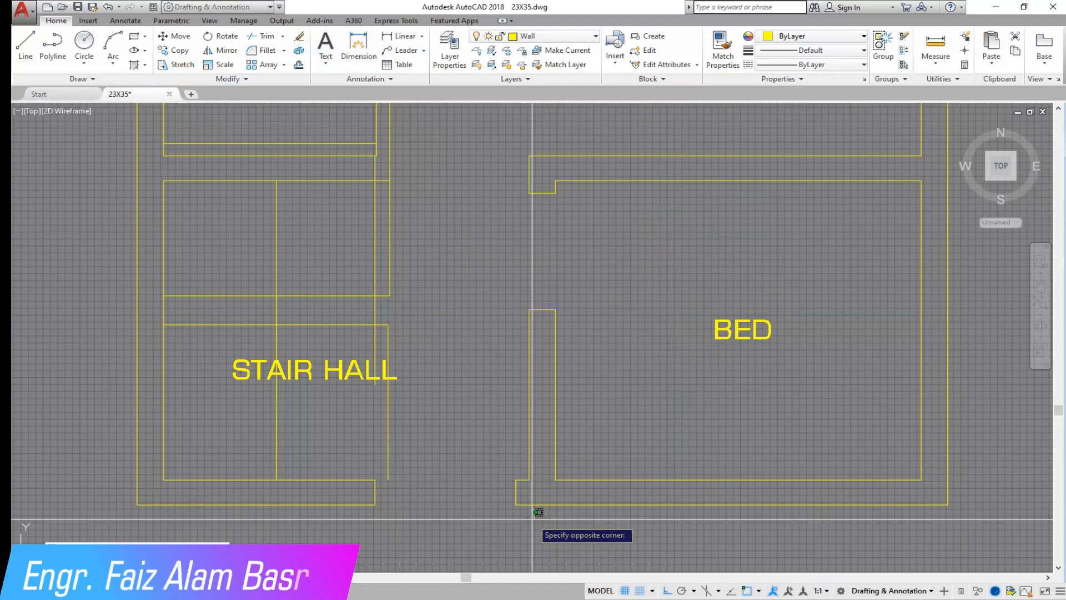
# Stretch the passage-side face of the front bedroom wall and its entrance jamb 4.5 inches toward the bedroom
pyautogui.click(452, 124)
pyautogui.rightClick(441, 136)
pyautogui.click(427, 150)
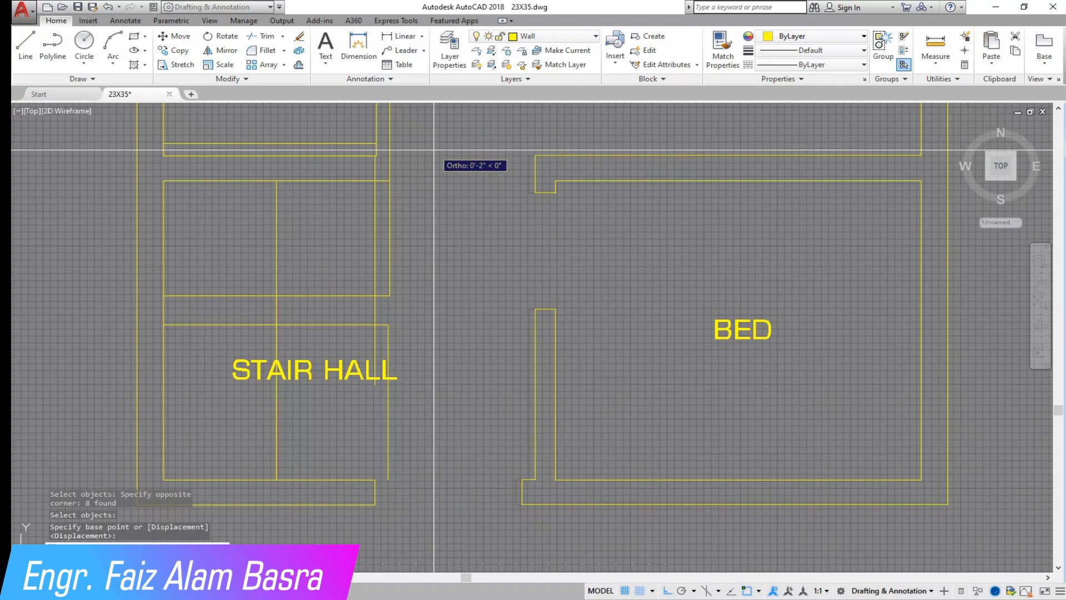
pyautogui.write('4.5')
pyautogui.press('Return')
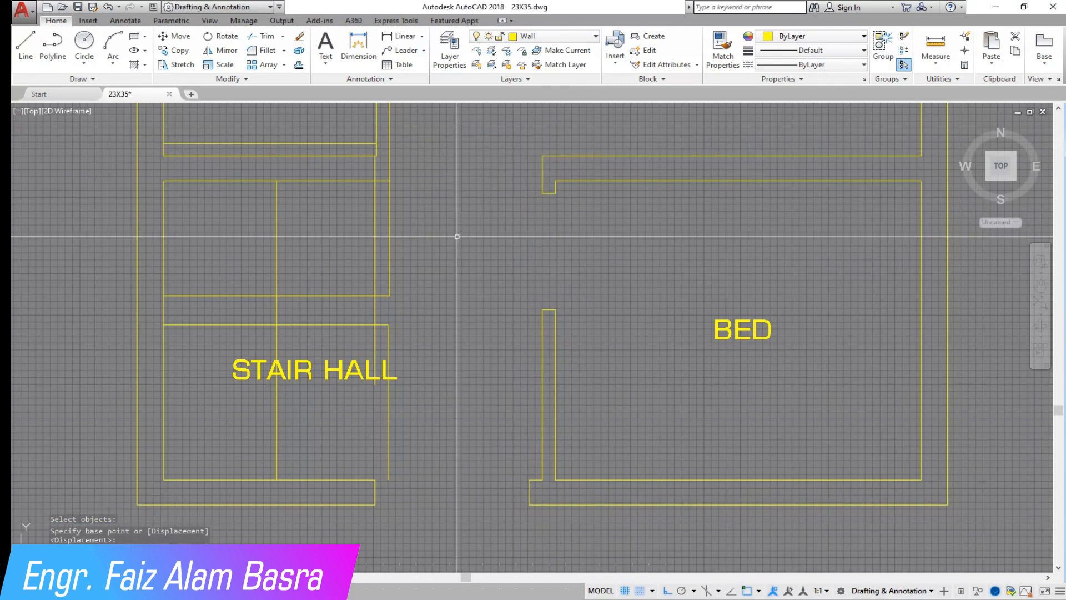
# Measure the passage width between the kitchen-side wall and the front bedroom wall with a temporary linear dimension
pyautogui.scroll(-2, 507, 272)
pyautogui.scroll(4, 481, 389)
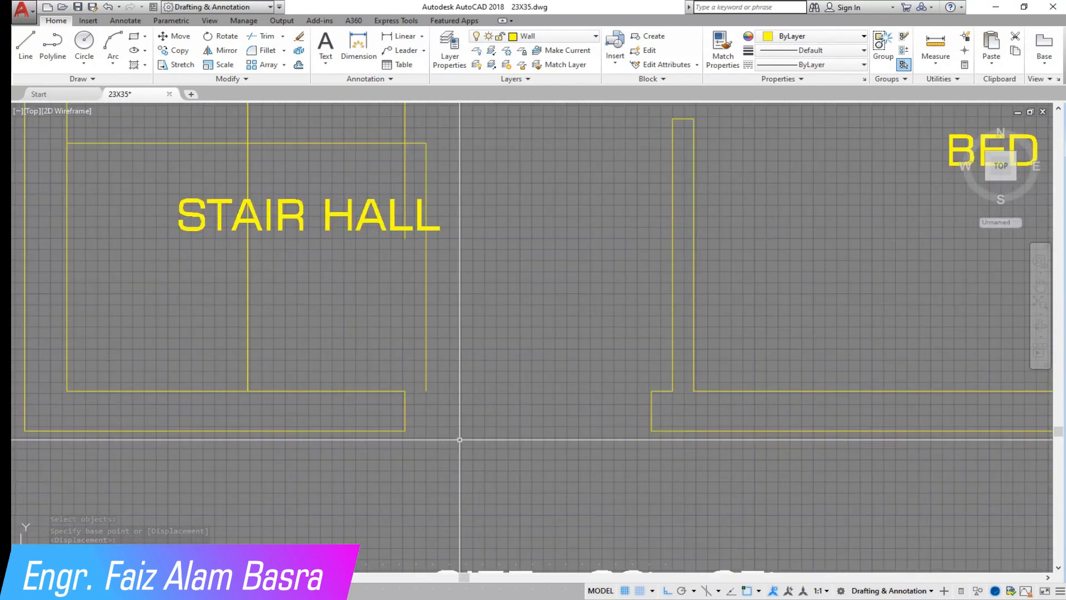
pyautogui.scroll(-5, 450, 283)
pyautogui.scroll(5, 468, 165)
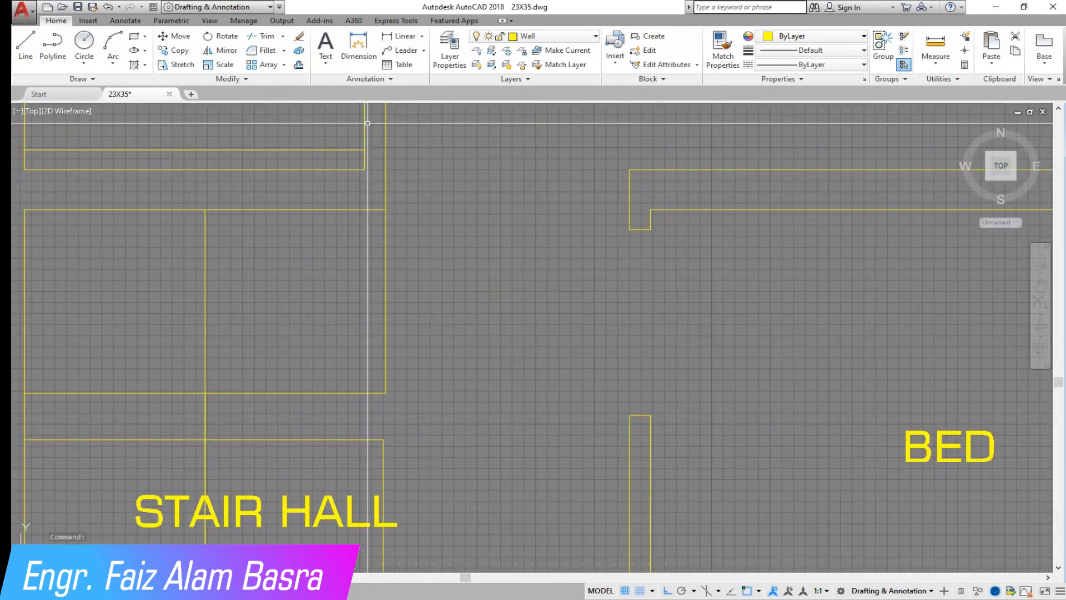
pyautogui.scroll(-3, 436, 307)
pyautogui.scroll(4, 436, 250)
pyautogui.click(401, 36)
pyautogui.click(626, 260)
pyautogui.click(383, 267)
pyautogui.scroll(-3, 462, 185)
pyautogui.scroll(5, 427, 215)
pyautogui.scroll(-2, 383, 236)
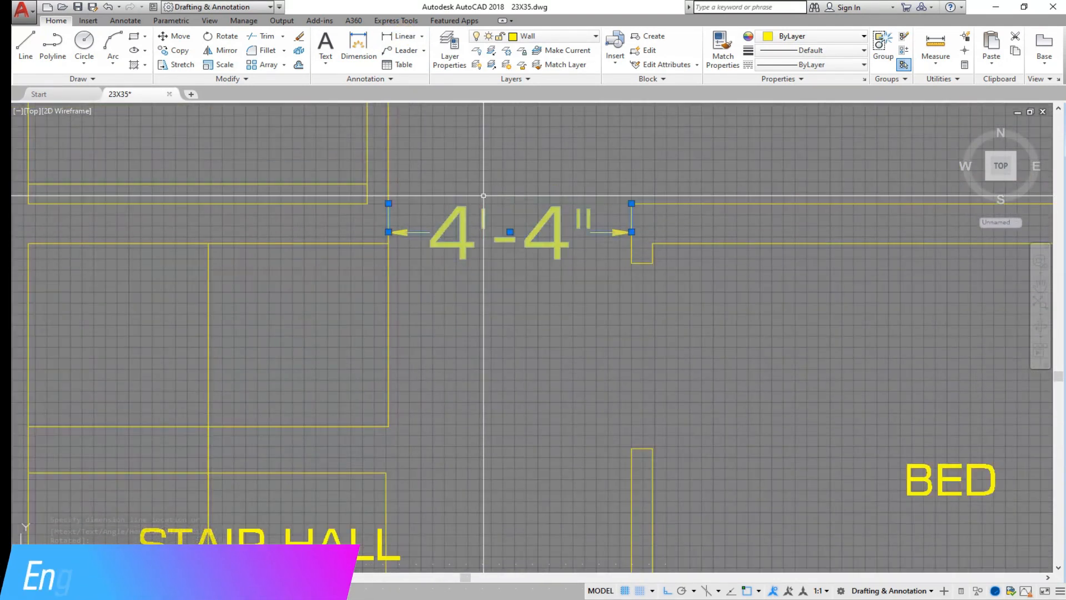
pyautogui.press('Escape')
# Offset the front bedroom's entrance jamb line across the main entrance toward the stair hall
pyautogui.scroll(-3, 475, 207)
pyautogui.scroll(6, 446, 433)
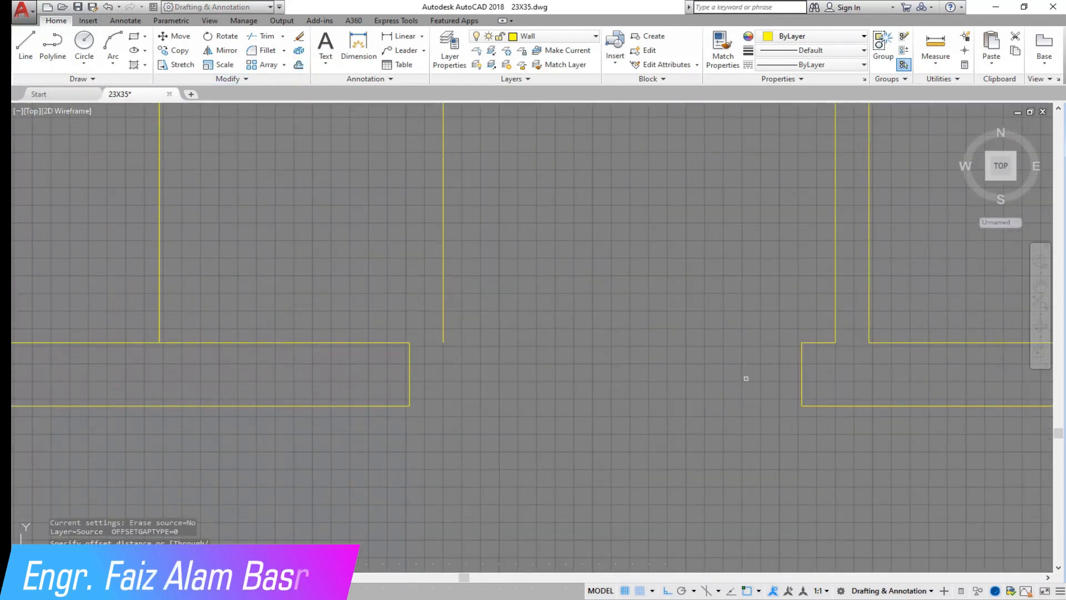
pyautogui.click(802, 385)
pyautogui.click(561, 367)
pyautogui.rightClick(553, 366)
pyautogui.click(594, 376)
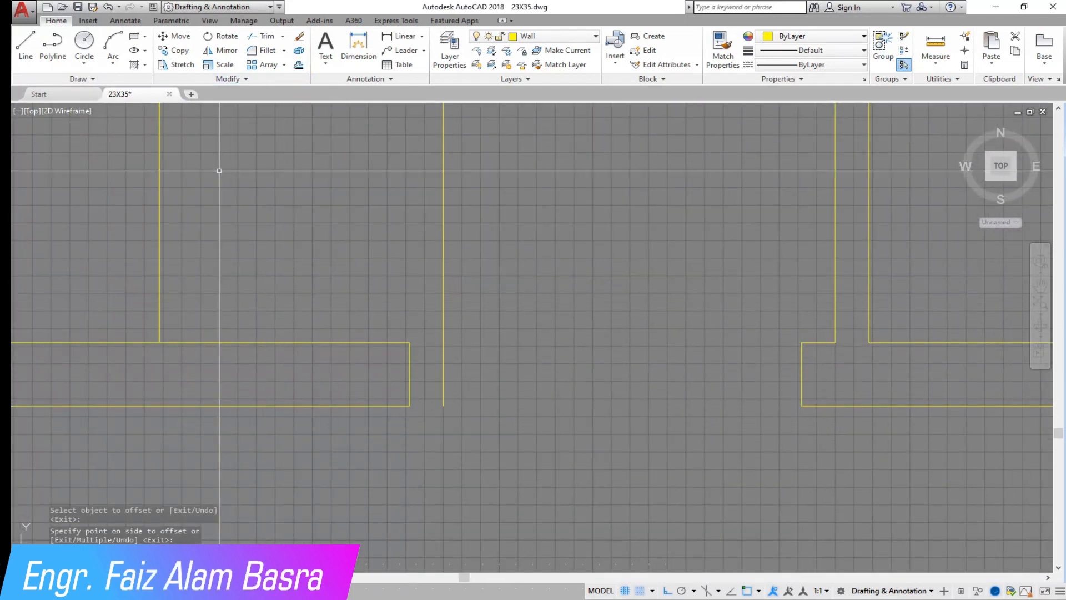
# Stretch the end of the stair hall's front wall to the offset jamb line
pyautogui.click(182, 65)
pyautogui.scroll(4, 449, 413)
pyautogui.rightClick(292, 161)
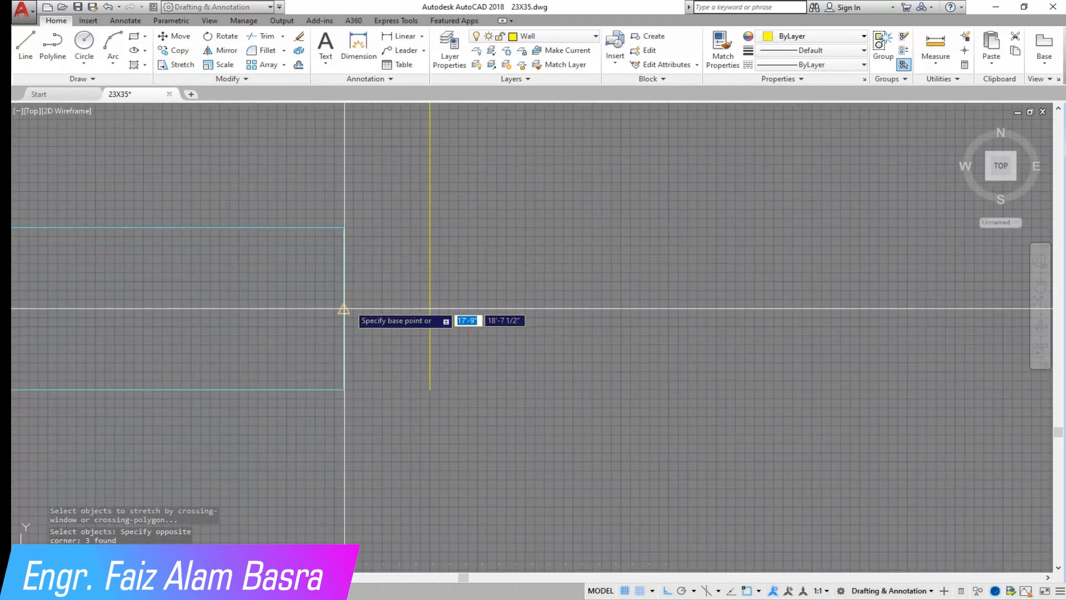
pyautogui.click(344, 309)
pyautogui.scroll(-4, 444, 309)
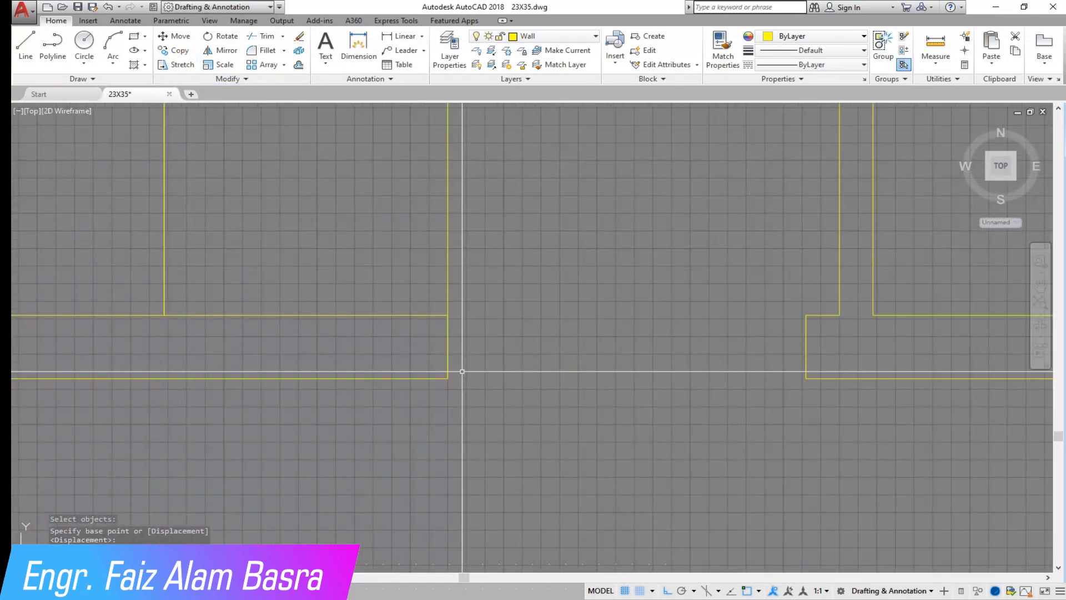
# Erase the leftover vertical lines on the passage side of the stair hall
pyautogui.press('Delete')
pyautogui.scroll(-4, 464, 446)
pyautogui.scroll(6, 466, 340)
pyautogui.click(519, 342)
pyautogui.click(433, 310)
pyautogui.press('Delete')
pyautogui.scroll(-2, 432, 351)
pyautogui.scroll(-4, 425, 350)
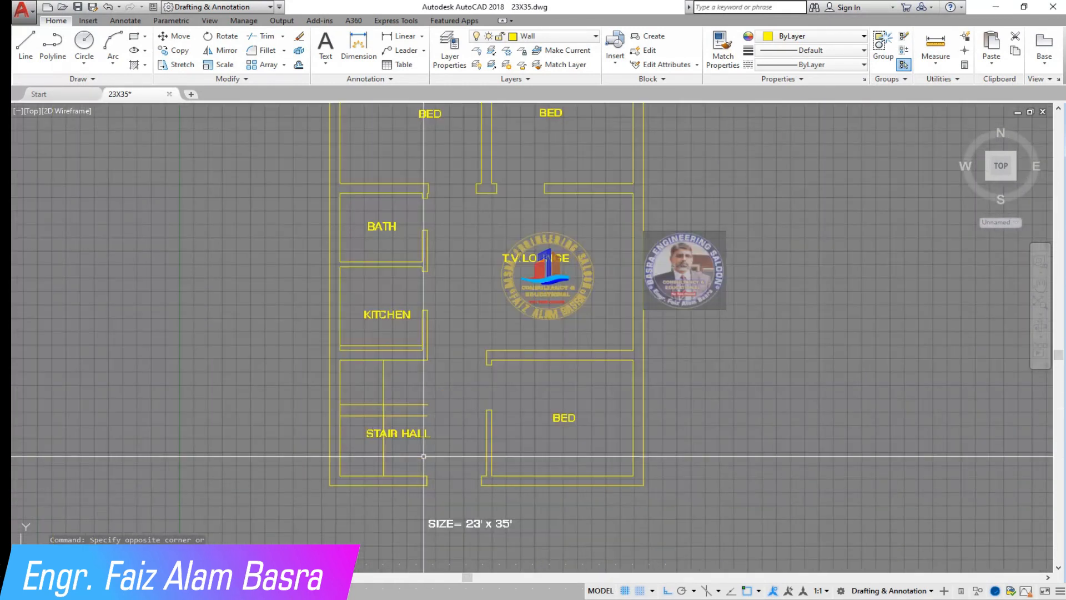
# Measure the bath's inner side wall with a linear dimension placed outside the plan
pyautogui.scroll(4, 418, 361)
pyautogui.scroll(1, 413, 469)
pyautogui.scroll(-2, 450, 302)
pyautogui.scroll(1, 410, 416)
pyautogui.scroll(1, 397, 509)
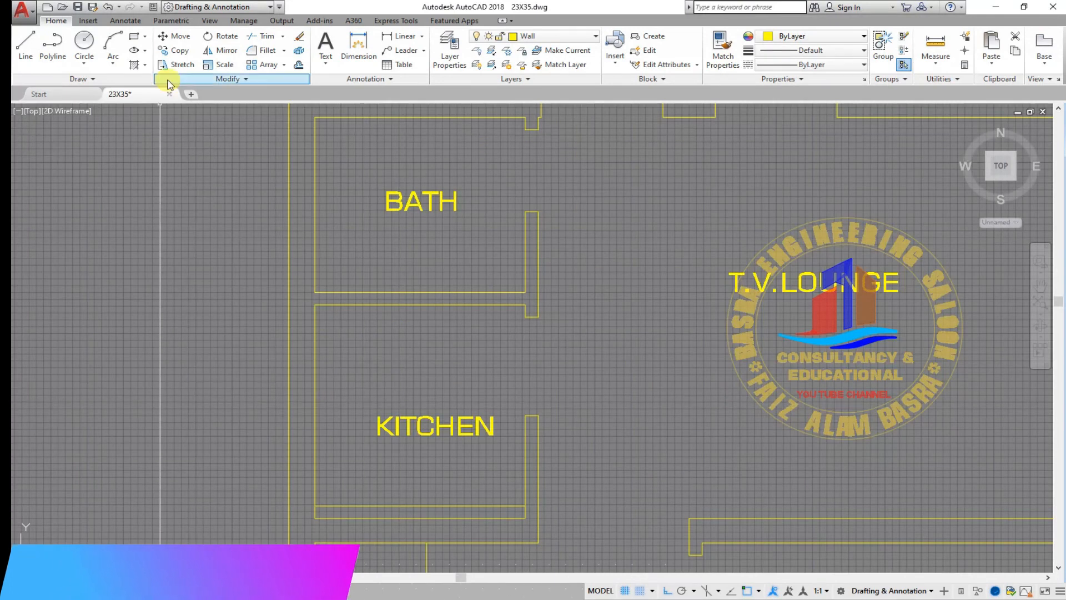
pyautogui.scroll(-2, 438, 250)
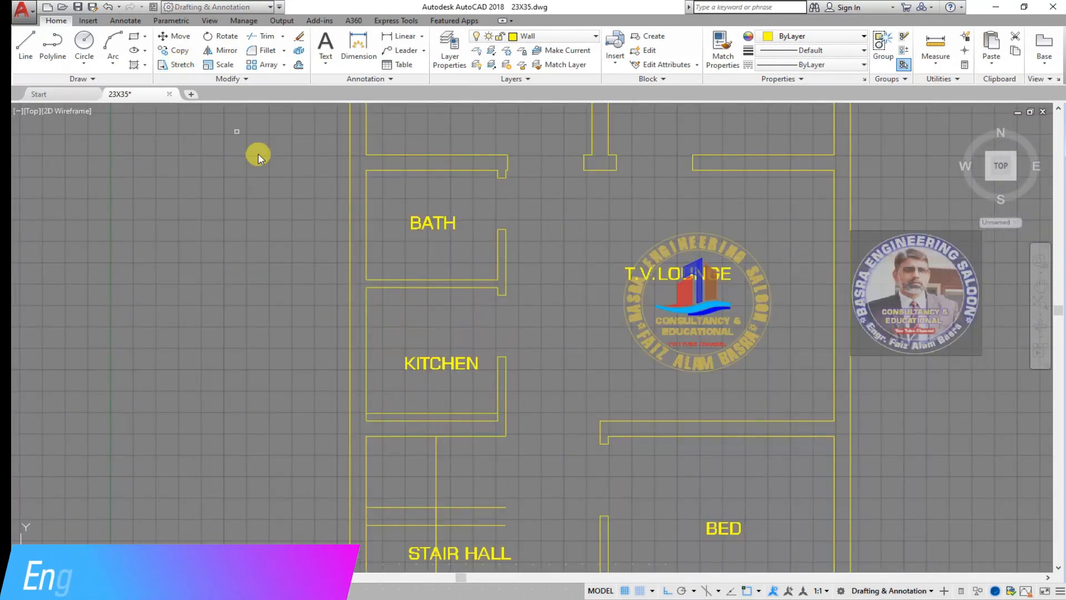
pyautogui.click(527, 376)
pyautogui.click(401, 37)
pyautogui.press('Return')
pyautogui.click(366, 215)
pyautogui.click(283, 218)
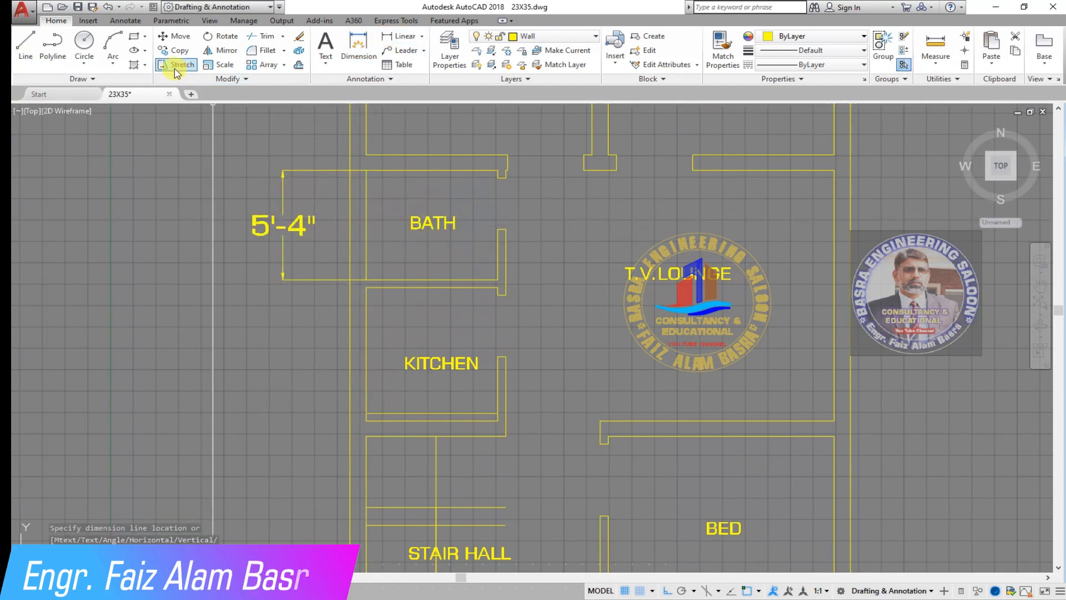
# Stretch the wall between the bath and kitchen, with the kitchen doorway, about 6 inches toward the bath
pyautogui.click(554, 398)
pyautogui.click(276, 272)
pyautogui.press('Return')
pyautogui.click(282, 370)
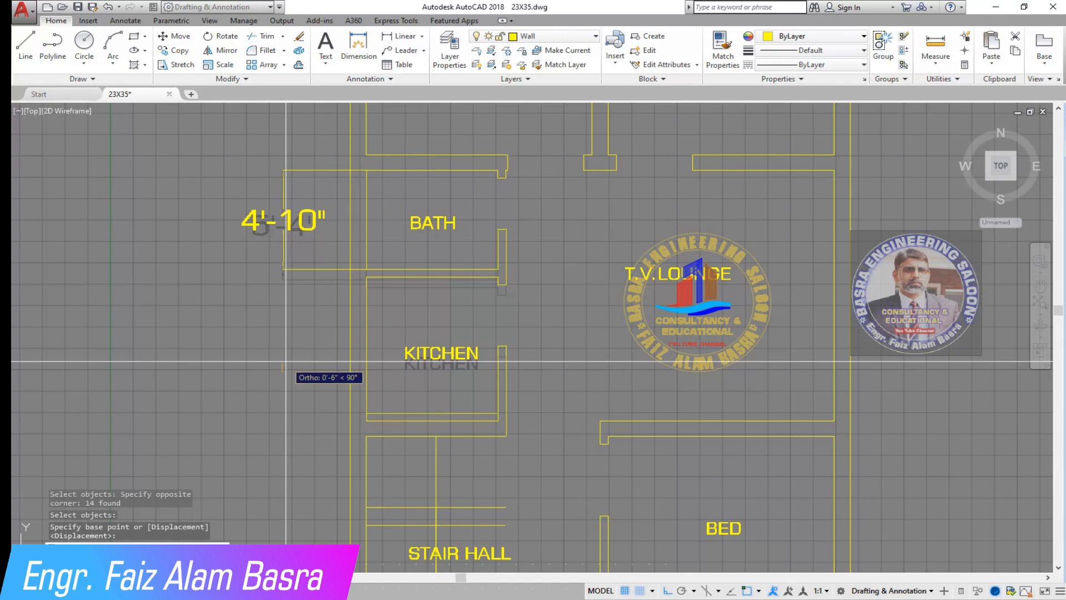
pyautogui.click(289, 362)
# Erase the bath dimension and the extra horizontal line above the kitchen's lower wall
pyautogui.click(283, 249)
pyautogui.click(299, 36)
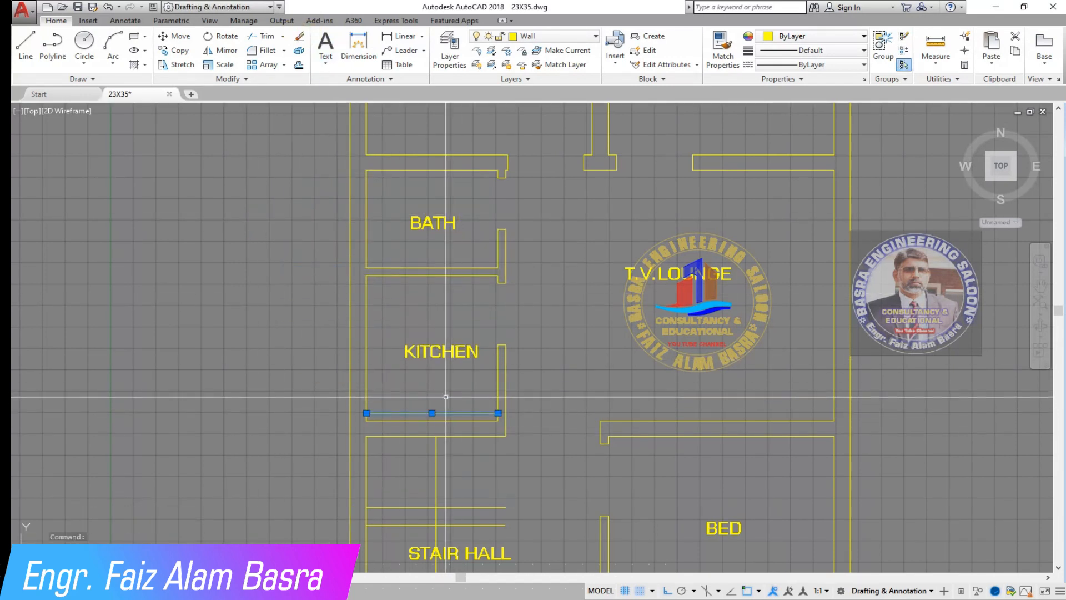
pyautogui.click(299, 36)
pyautogui.scroll(-2, 369, 192)
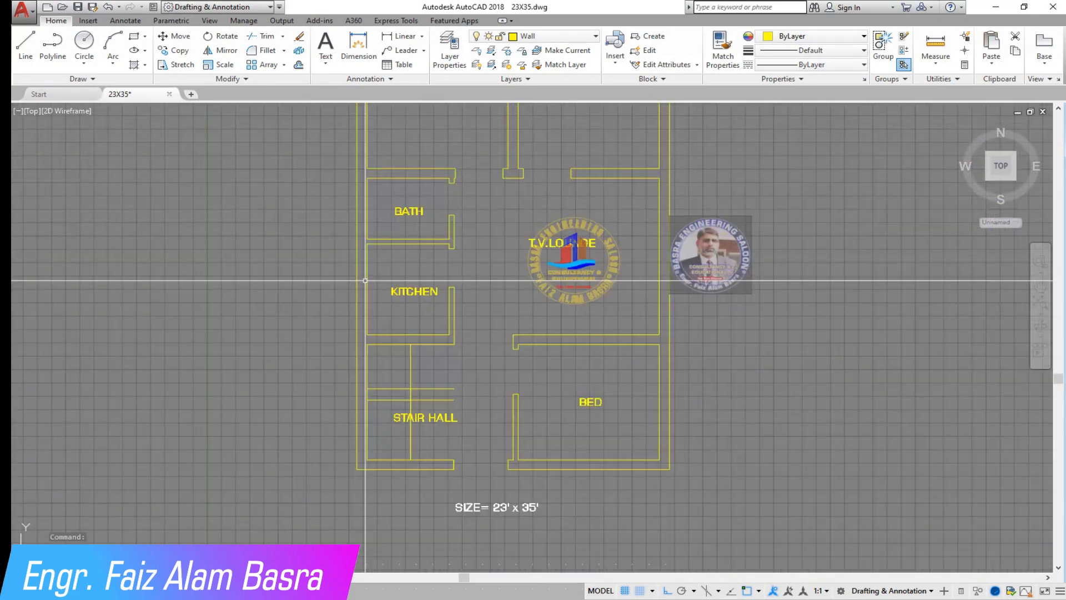
# Move the photo logo beside the T.V. lounge slightly farther away from the plan's outer wall
pyautogui.click(177, 36)
pyautogui.click(773, 340)
pyautogui.click(730, 247)
pyautogui.rightClick(764, 321)
pyautogui.click(764, 321)
pyautogui.click(787, 322)
# Try offsetting the stair hall's inner side wall line toward the middle of the hall
pyautogui.scroll(6, 674, 243)
pyautogui.scroll(-6, 563, 250)
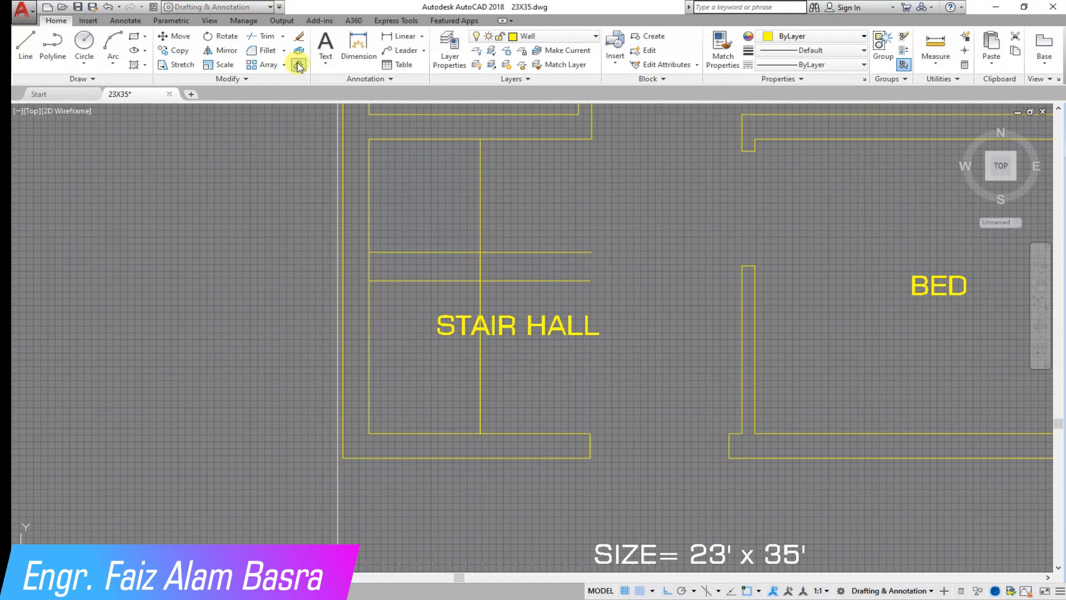
pyautogui.click(368, 237)
pyautogui.click(430, 231)
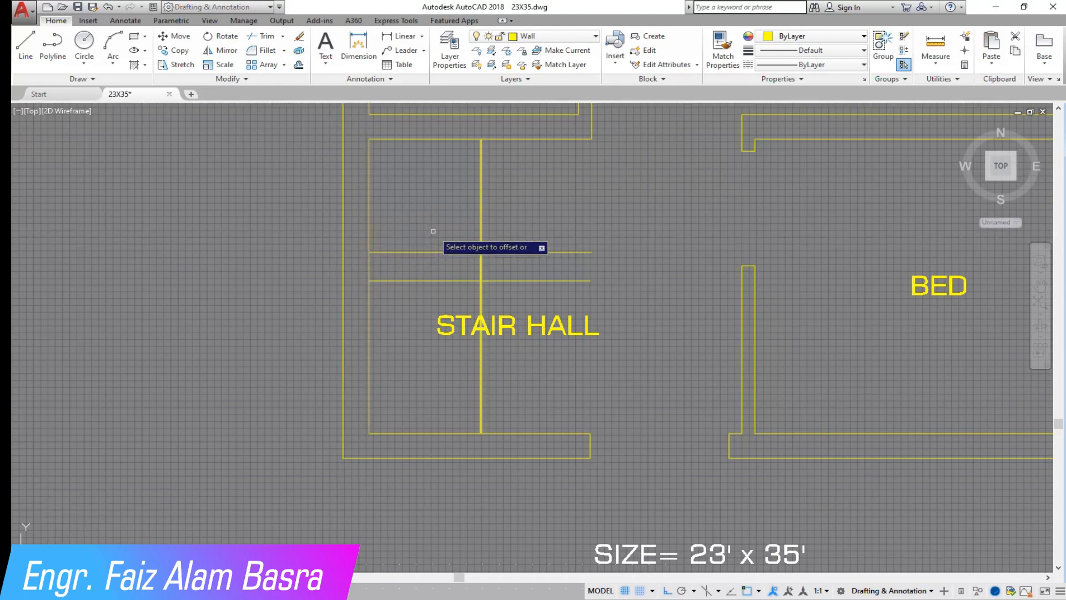
pyautogui.press('Return')
# Erase all the vertical and horizontal division lines inside the stair hall
pyautogui.click(490, 221)
pyautogui.click(451, 195)
pyautogui.click(461, 294)
pyautogui.click(425, 207)
pyautogui.press('Delete')
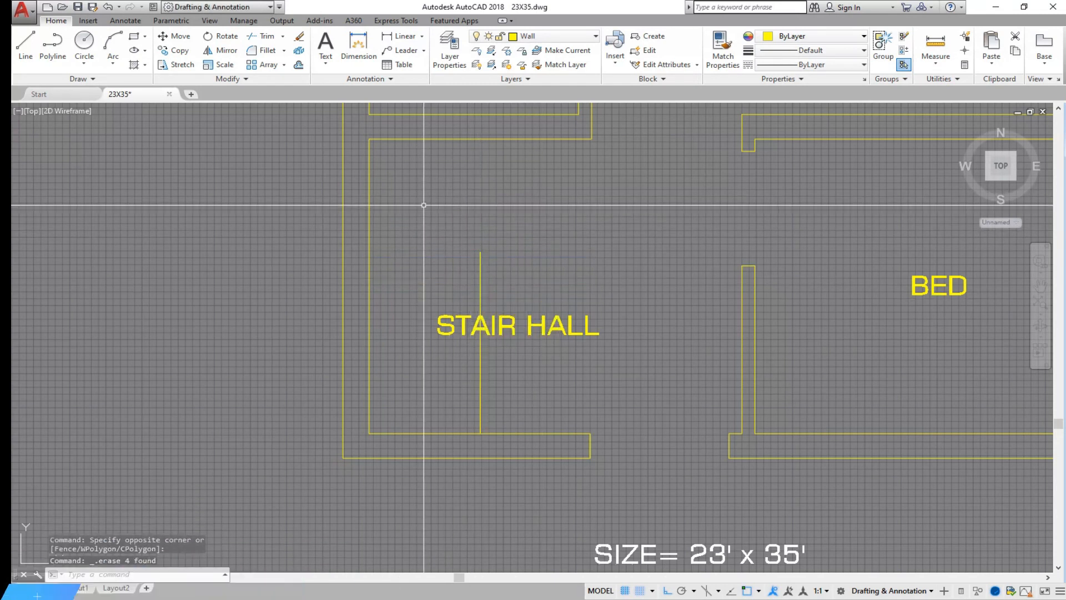
pyautogui.click(480, 279)
pyautogui.press('Delete')
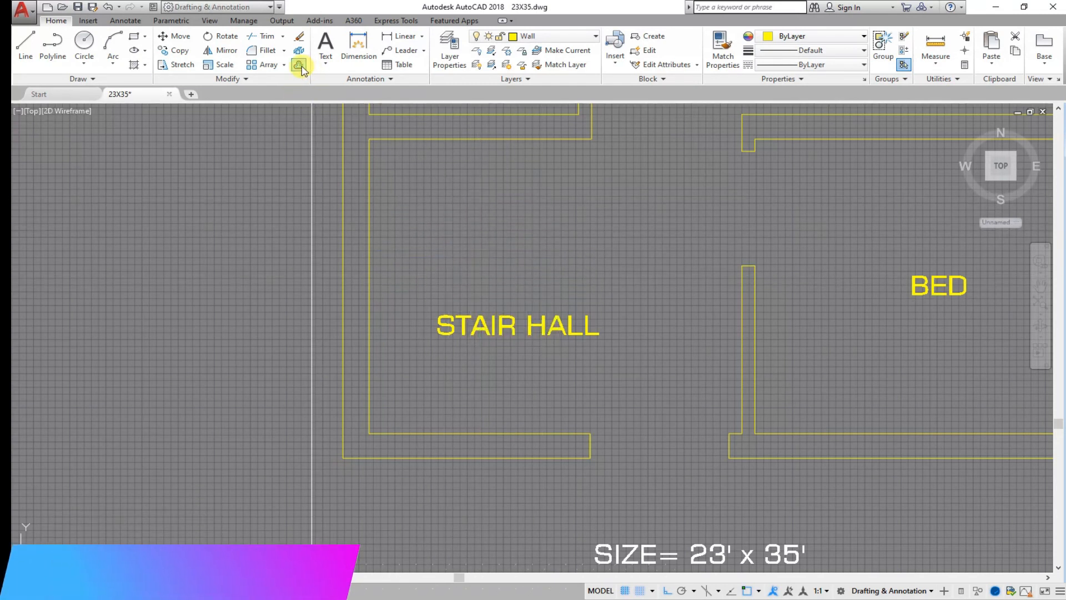
# Offset the stair hall's upper, lower and outer-side inner wall lines inward to lay out the stair flights
pyautogui.click(425, 139)
pyautogui.click(446, 427)
pyautogui.click(448, 433)
pyautogui.click(422, 383)
pyautogui.click(369, 339)
pyautogui.click(438, 351)
pyautogui.press('Return')
# Move the STAIR HALL label out of the stair area toward the bedroom doorway
pyautogui.click(179, 36)
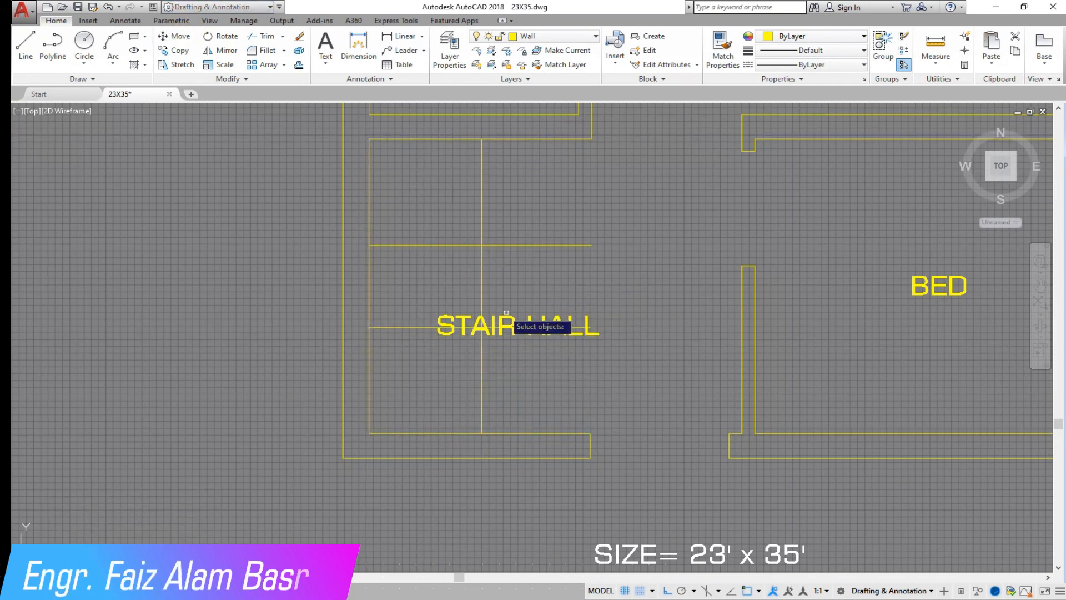
pyautogui.click(505, 317)
pyautogui.press('Return')
pyautogui.click(516, 294)
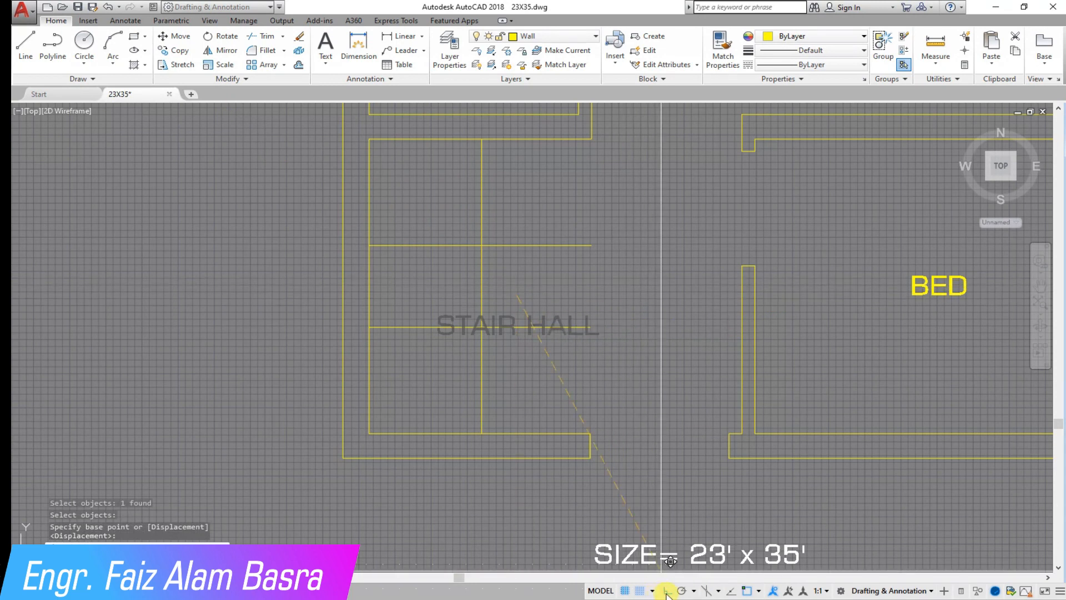
pyautogui.click(666, 186)
# Offset the horizontal flight lines into the gap between them to divide the central flight into three even steps
pyautogui.scroll(2, 508, 228)
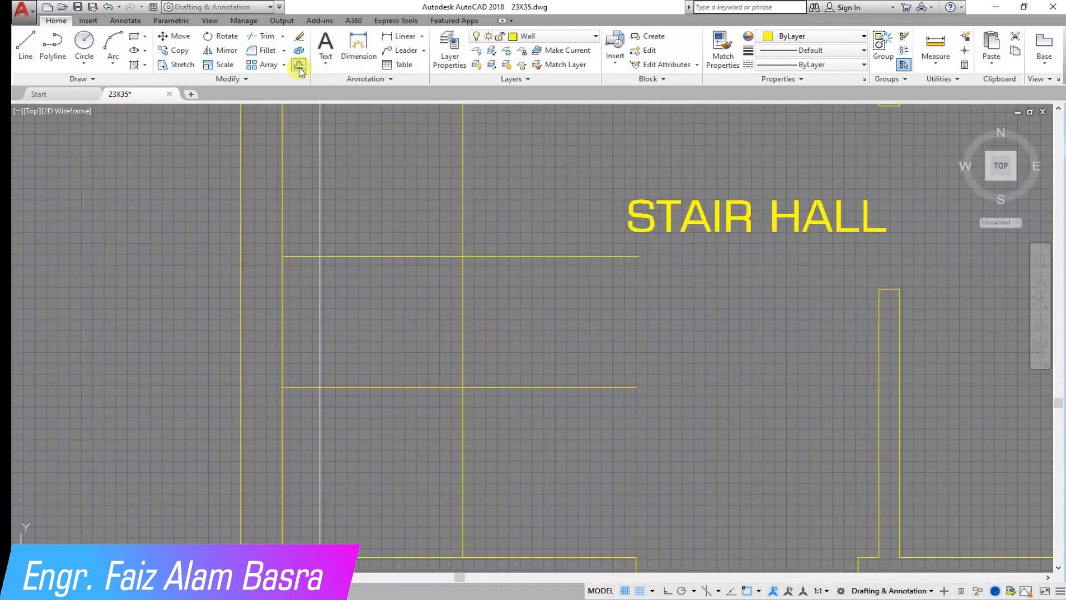
pyautogui.click(342, 257)
pyautogui.click(360, 322)
pyautogui.click(361, 300)
pyautogui.click(367, 356)
pyautogui.scroll(2, 355, 358)
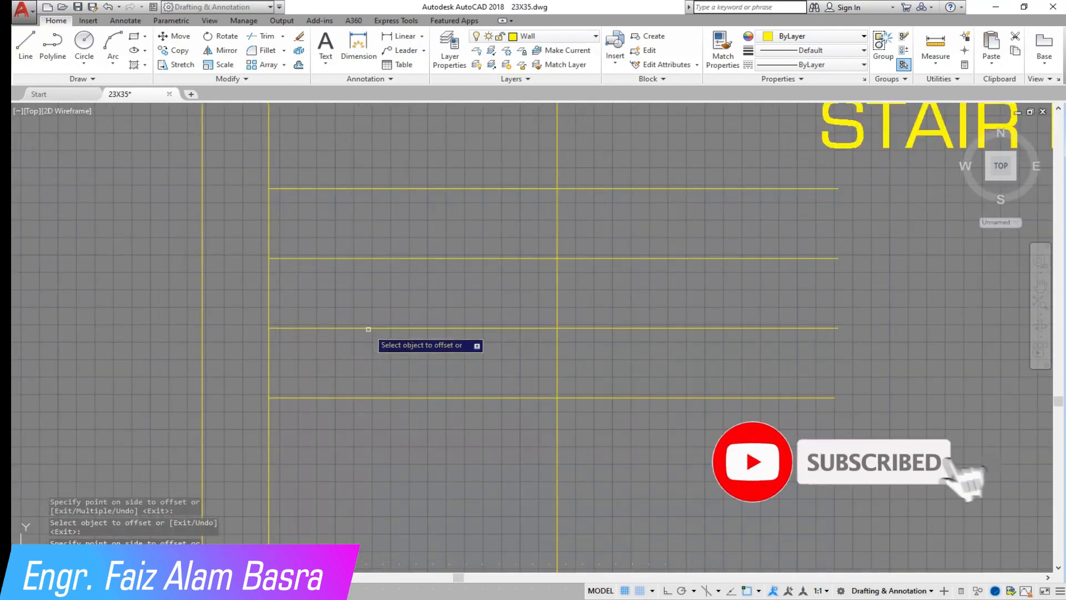
pyautogui.click(368, 330)
pyautogui.click(368, 362)
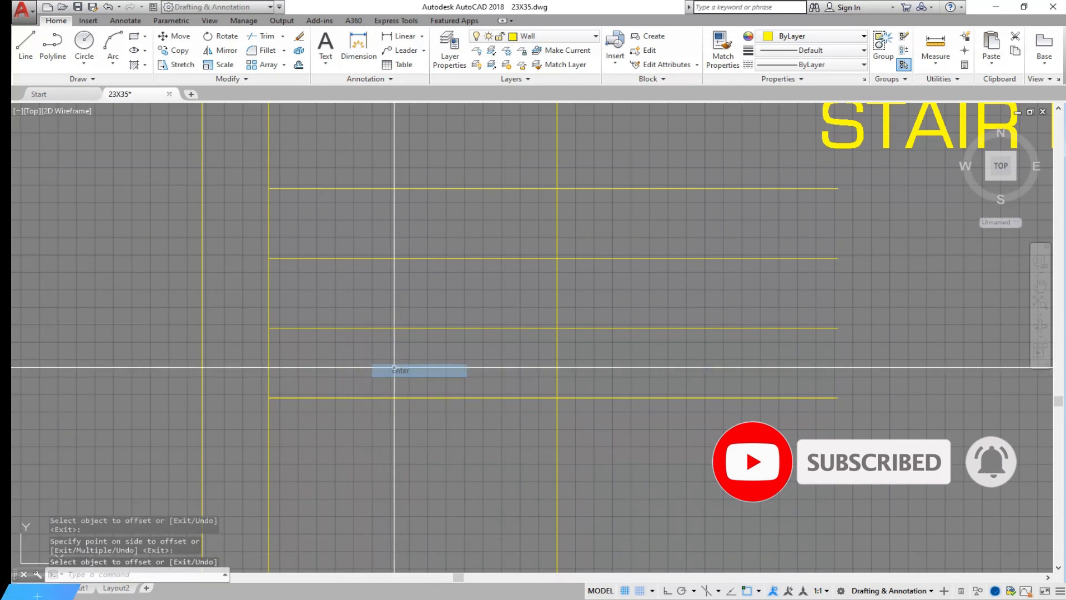
# Measure the central flight's overall length between its outermost horizontal lines
pyautogui.scroll(2, 269, 372)
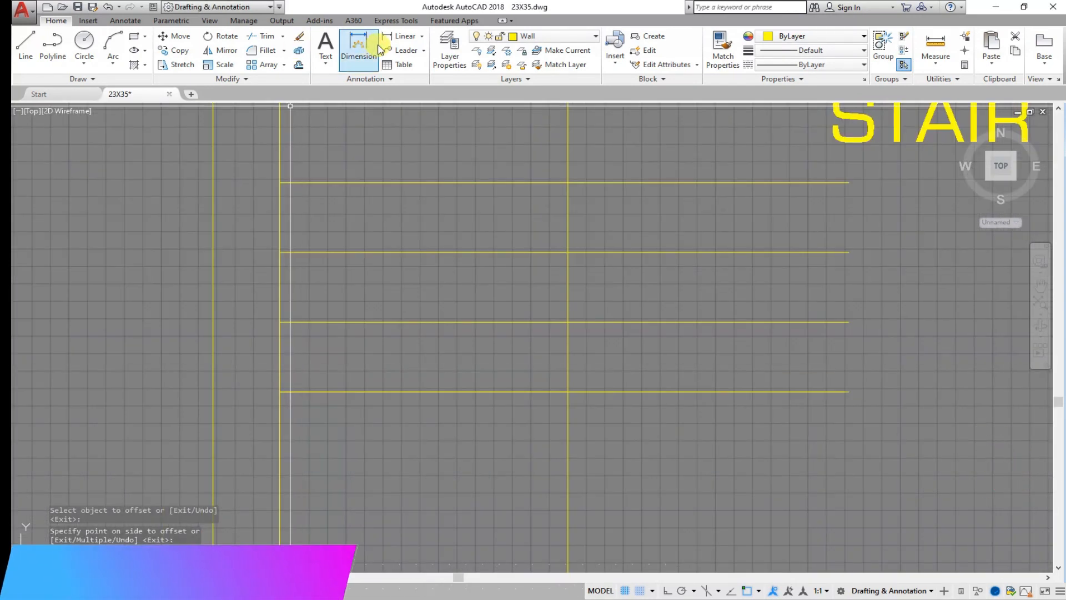
pyautogui.click(378, 49)
pyautogui.click(279, 391)
pyautogui.click(279, 182)
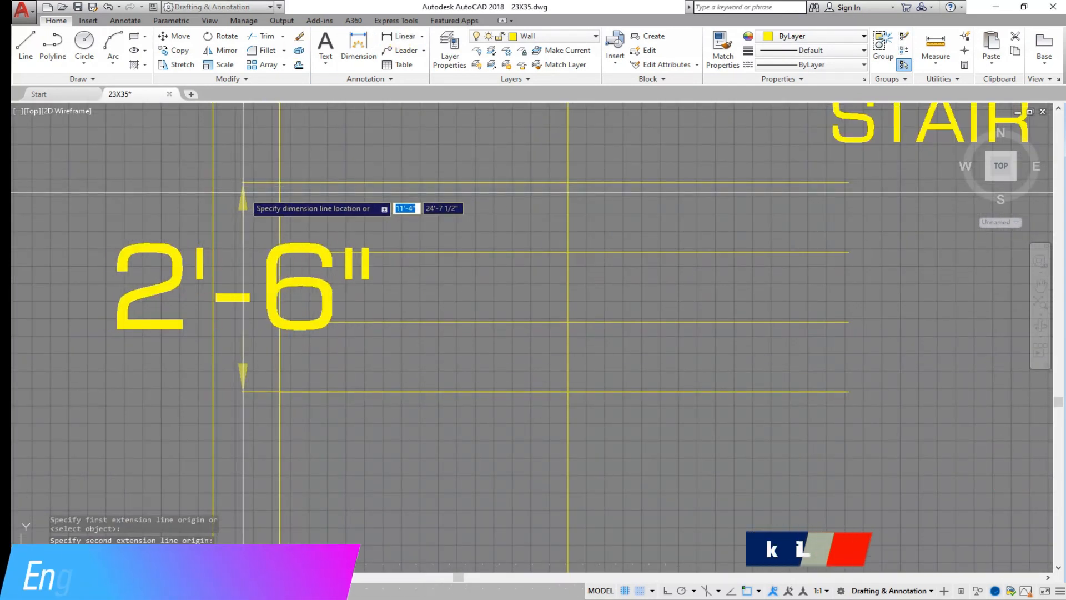
pyautogui.press('Escape')
pyautogui.scroll(-5, 289, 279)
pyautogui.scroll(4, 288, 270)
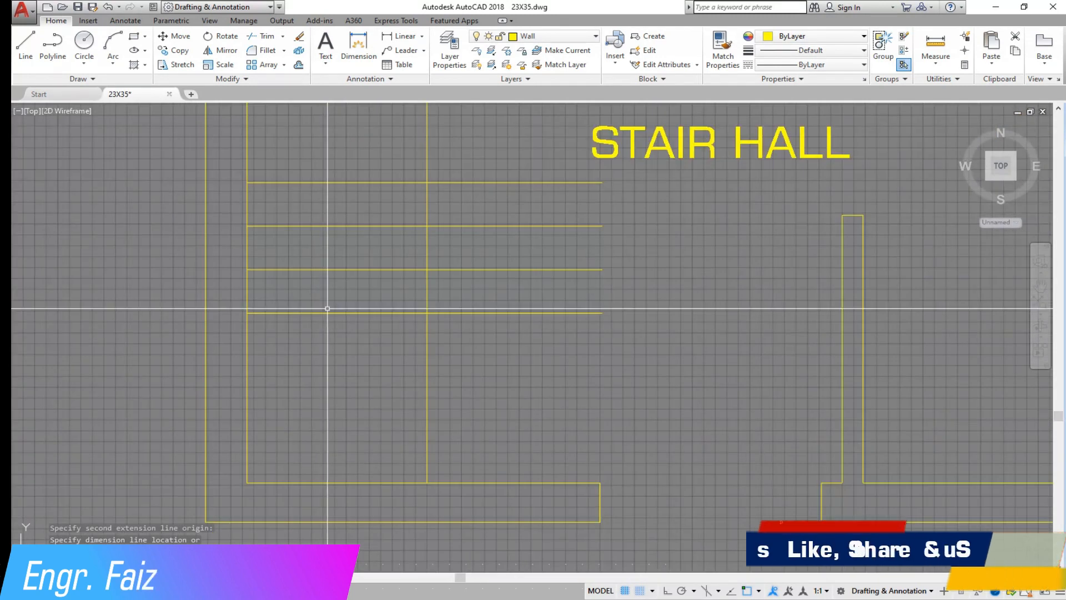
# Offset the stair's vertical line repeatedly toward the middle of the hall to create the side flights' tread lines
pyautogui.click(299, 67)
pyautogui.press('Return')
pyautogui.click(427, 358)
pyautogui.click(468, 369)
pyautogui.click(472, 370)
pyautogui.click(533, 371)
pyautogui.click(520, 369)
pyautogui.click(544, 369)
pyautogui.click(566, 373)
pyautogui.click(579, 376)
pyautogui.scroll(-4, 426, 404)
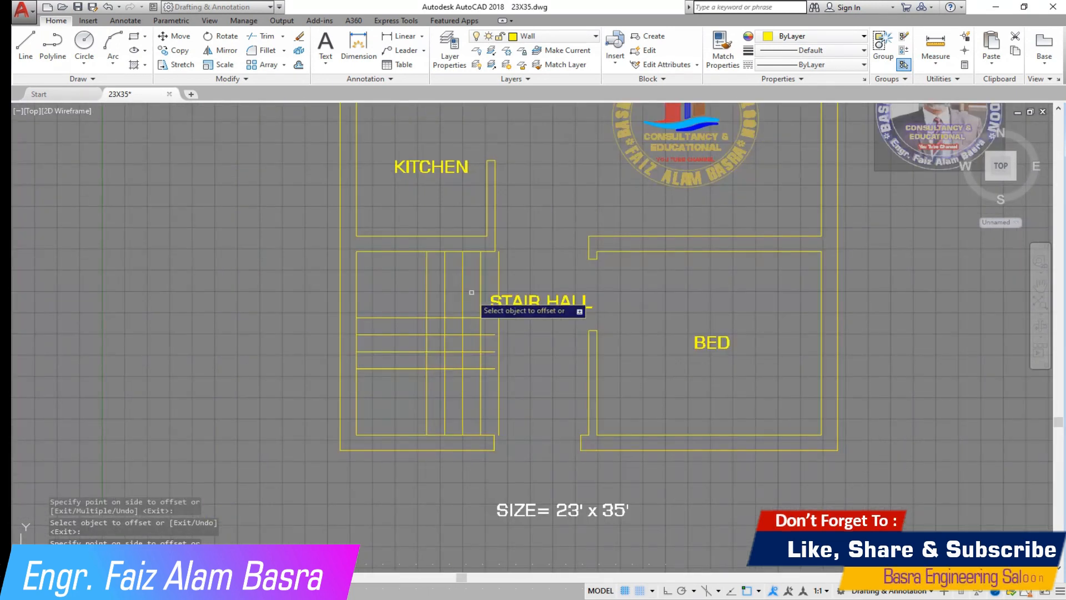
pyautogui.scroll(4, 471, 292)
pyautogui.press('Escape')
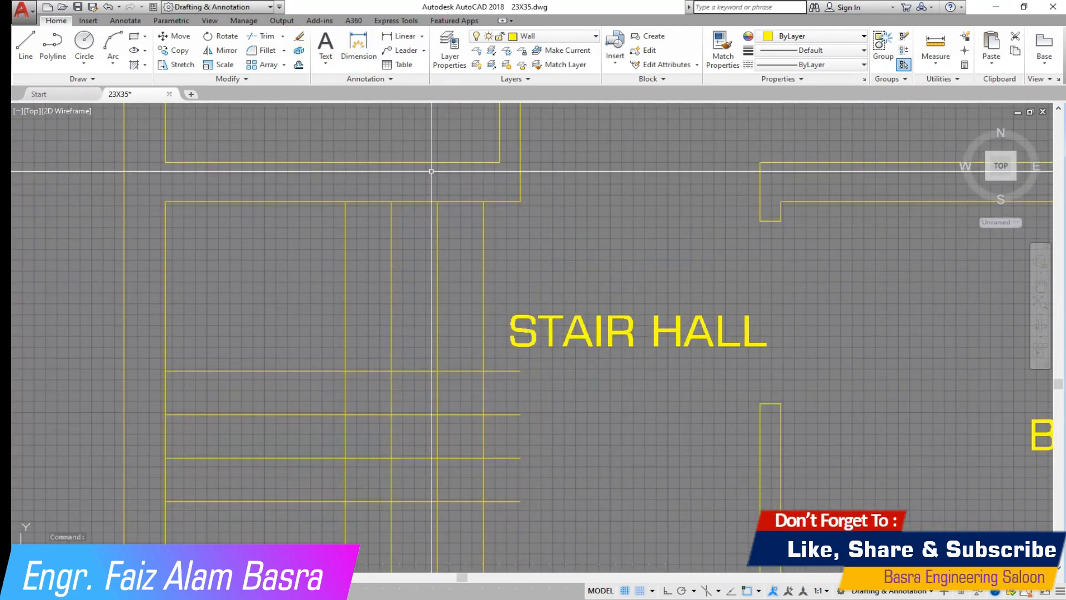
# Trim the horizontal lines past the last tread and the crossing line segments between the upper and lower flights
pyautogui.scroll(-2, 432, 171)
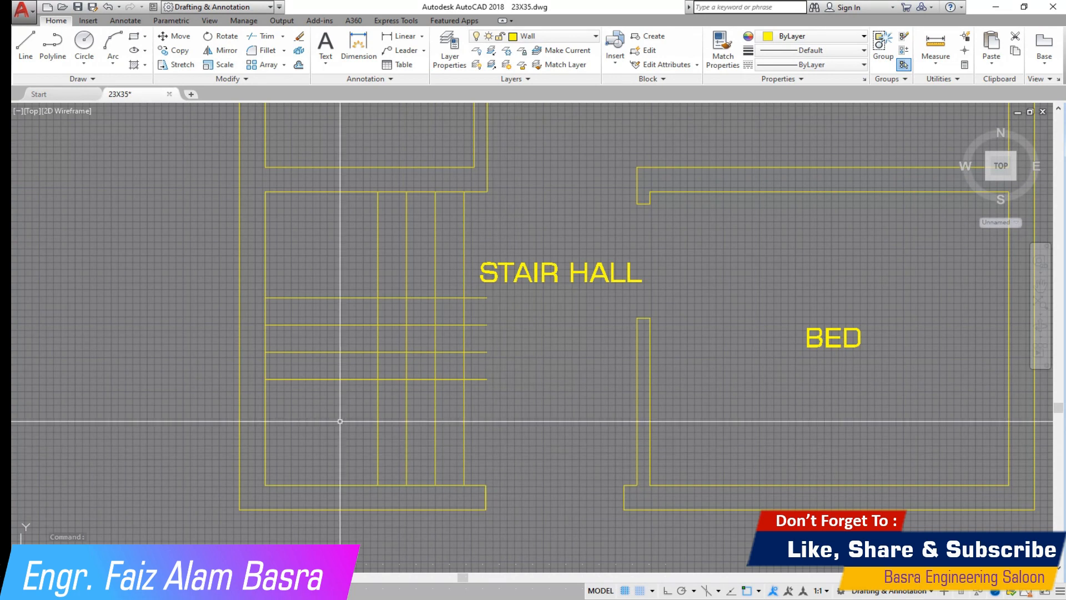
pyautogui.scroll(2, 422, 275)
pyautogui.click(265, 38)
pyautogui.press('Return')
pyautogui.scroll(2, 515, 368)
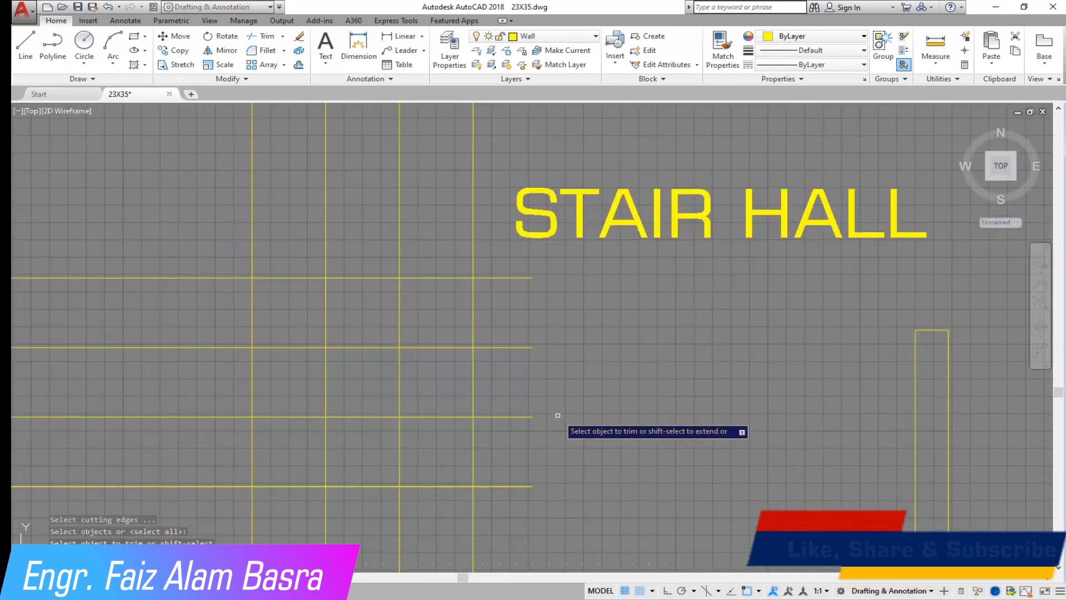
pyautogui.click(598, 516)
pyautogui.click(519, 247)
pyautogui.click(509, 467)
pyautogui.click(285, 309)
pyautogui.rightClick(491, 332)
pyautogui.click(504, 338)
# Erase the leftover line pieces in the open area between the upper and lower flights
pyautogui.click(512, 431)
pyautogui.click(324, 326)
pyautogui.press('Delete')
pyautogui.scroll(-4, 505, 357)
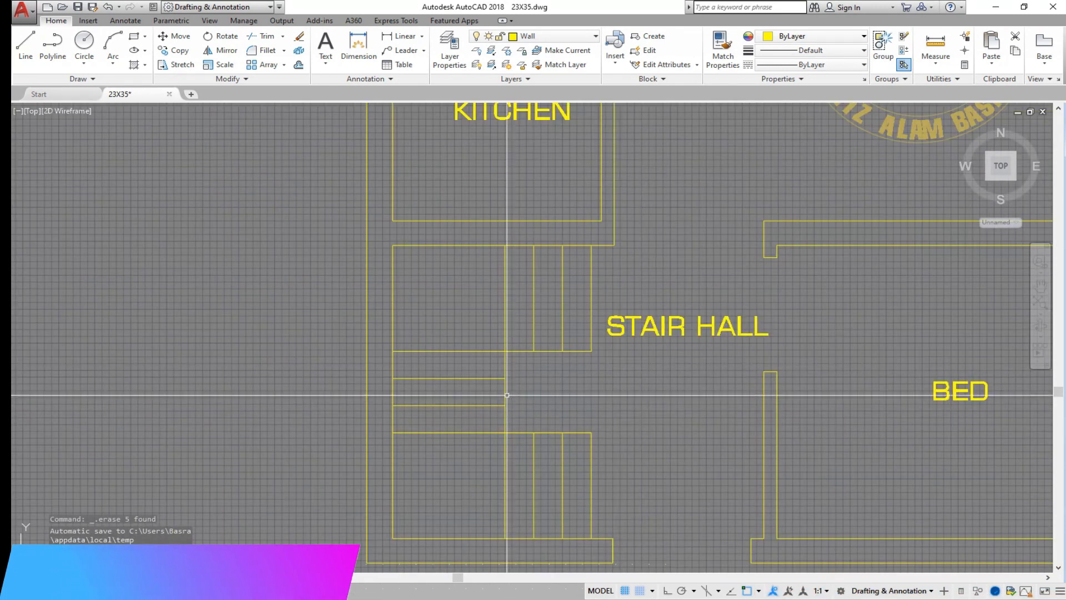
# Draw two diagonal winder lines from the upper inner stair corner out past the surrounding walls
pyautogui.scroll(2, 508, 304)
pyautogui.click(519, 396)
pyautogui.click(422, 205)
pyautogui.press('Return')
pyautogui.press('Return')
pyautogui.click(518, 396)
pyautogui.click(331, 304)
pyautogui.press('Return')
# Trim the ends of both winder lines where they cross the stair hall's inner wall lines
pyautogui.press('Return')
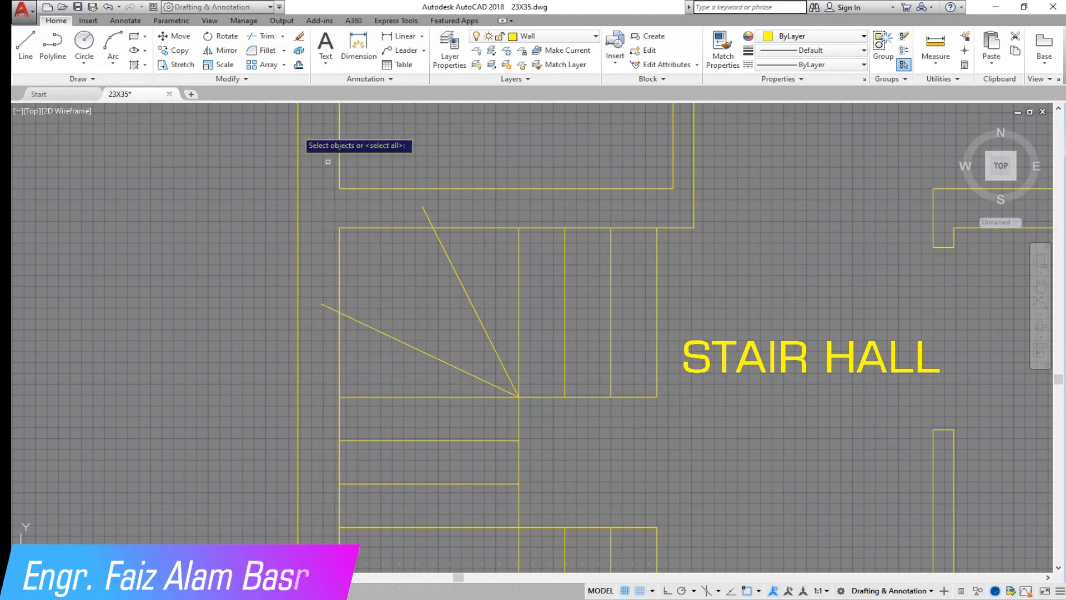
pyautogui.click(425, 212)
pyautogui.press('Escape')
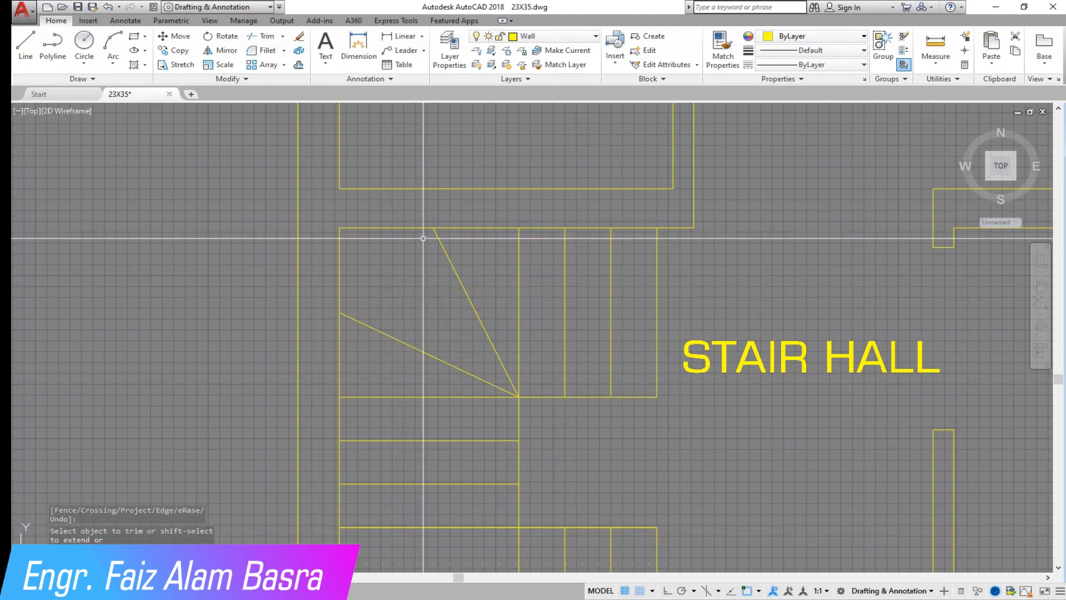
# Shift the steeper winder line's outer end toward the wall corner and trim it at the upper wall line
pyautogui.scroll(-2, 433, 214)
pyautogui.scroll(4, 424, 239)
pyautogui.click(456, 206)
pyautogui.click(453, 198)
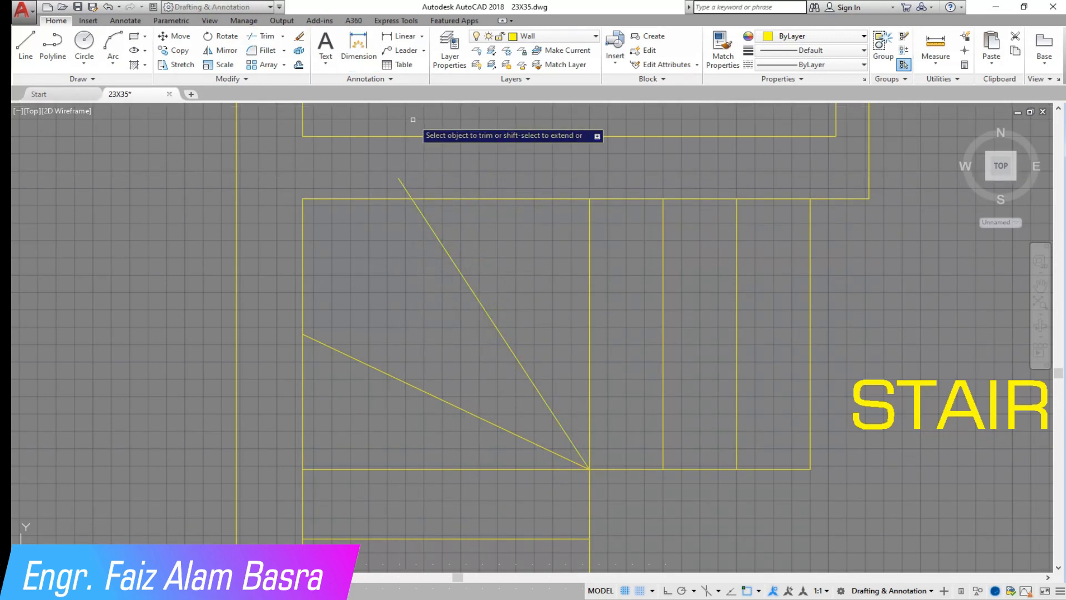
pyautogui.rightClick(435, 165)
pyautogui.click(454, 176)
# Mirror both winder lines across the central flight's horizontal midline into the lower stair corner and save the drawing
pyautogui.click(226, 50)
pyautogui.click(482, 431)
pyautogui.click(429, 239)
pyautogui.scroll(-4, 411, 222)
pyautogui.press('Return')
pyautogui.click(479, 355)
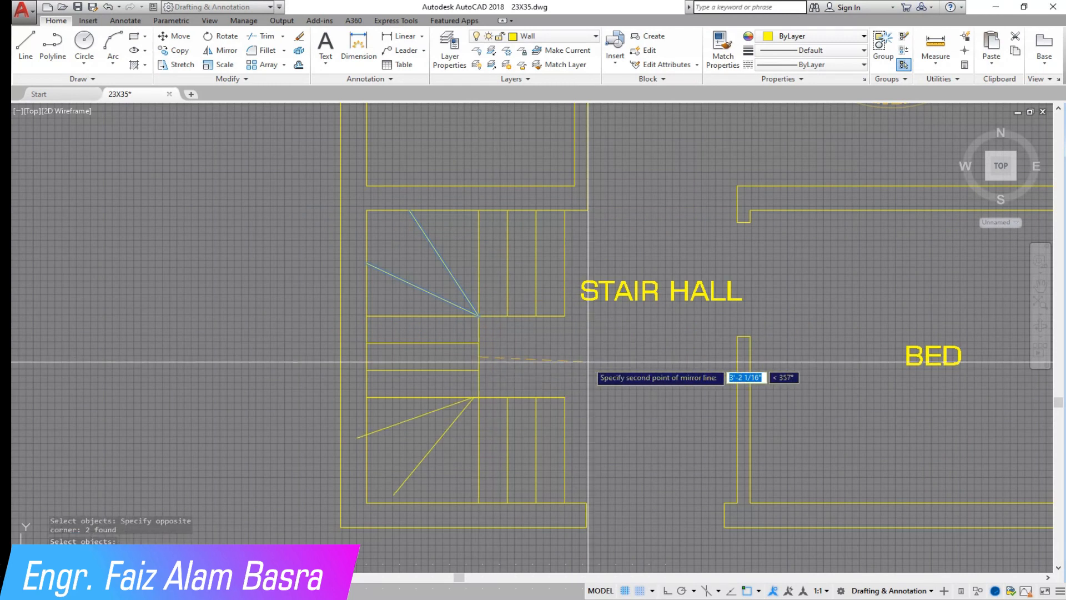
pyautogui.click(669, 591)
pyautogui.click(639, 408)
pyautogui.press('Return')
pyautogui.click(78, 7)
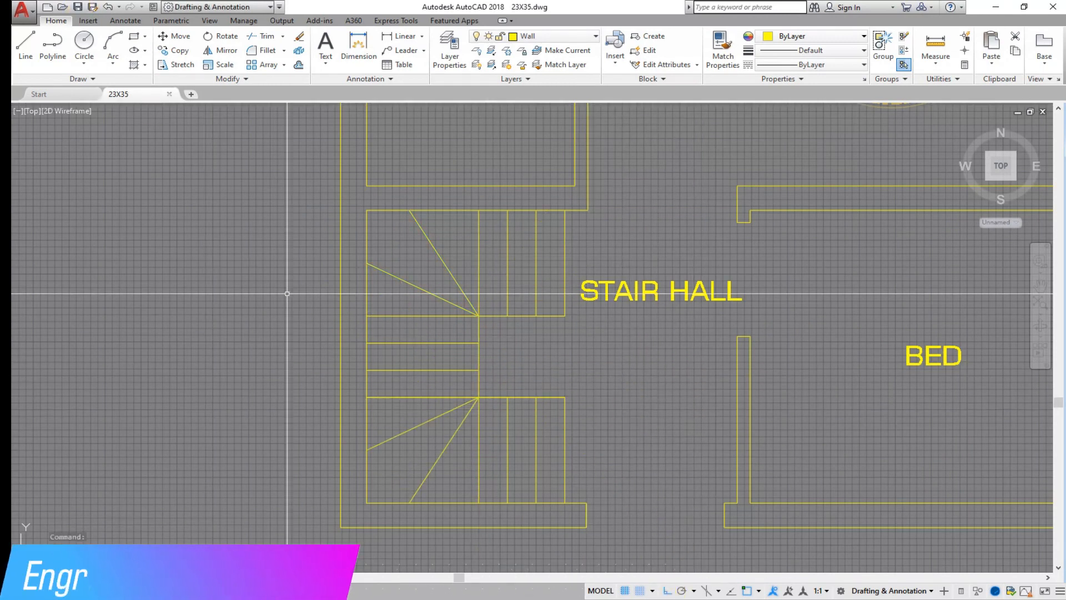
pyautogui.scroll(-2, 396, 370)
pyautogui.scroll(-2, 392, 358)
pyautogui.scroll(2, 394, 355)
pyautogui.scroll(-5, 397, 353)
pyautogui.scroll(5, 400, 350)
pyautogui.scroll(2, 422, 418)
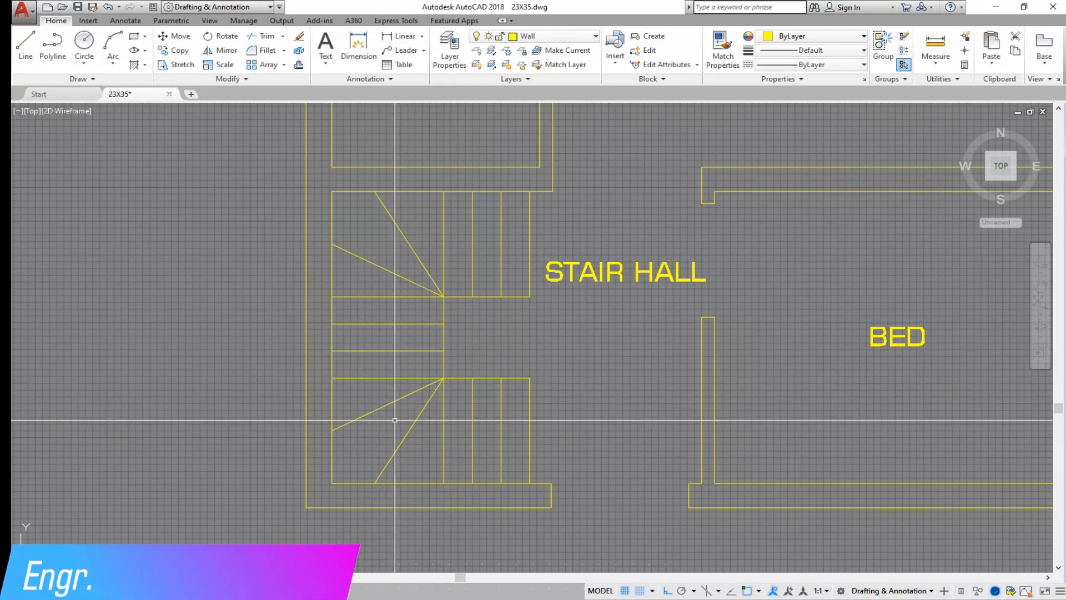
pyautogui.scroll(2, 452, 425)
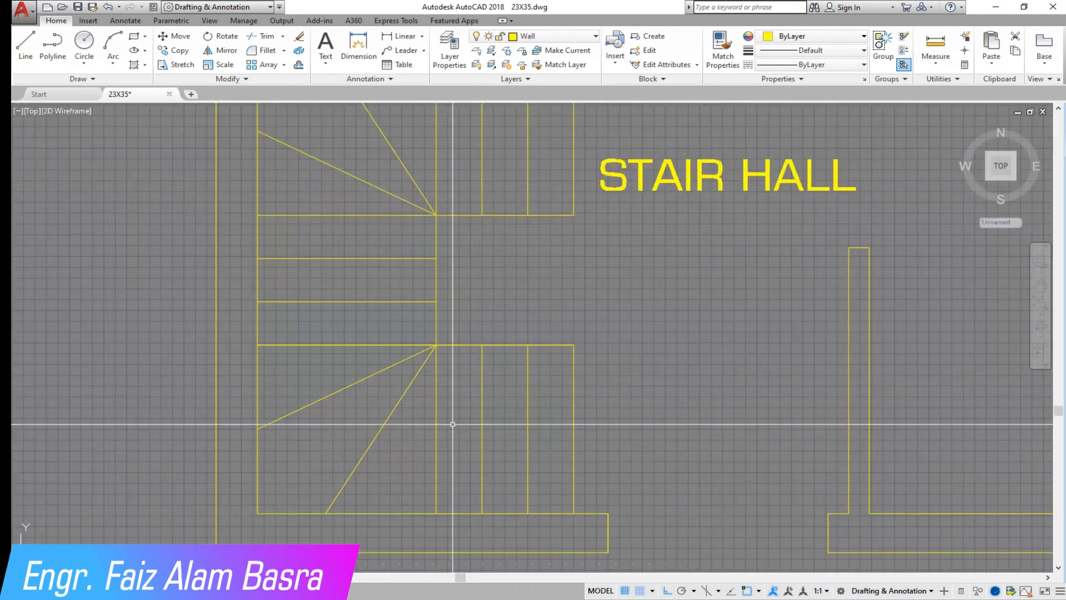
pyautogui.scroll(-2, 408, 408)
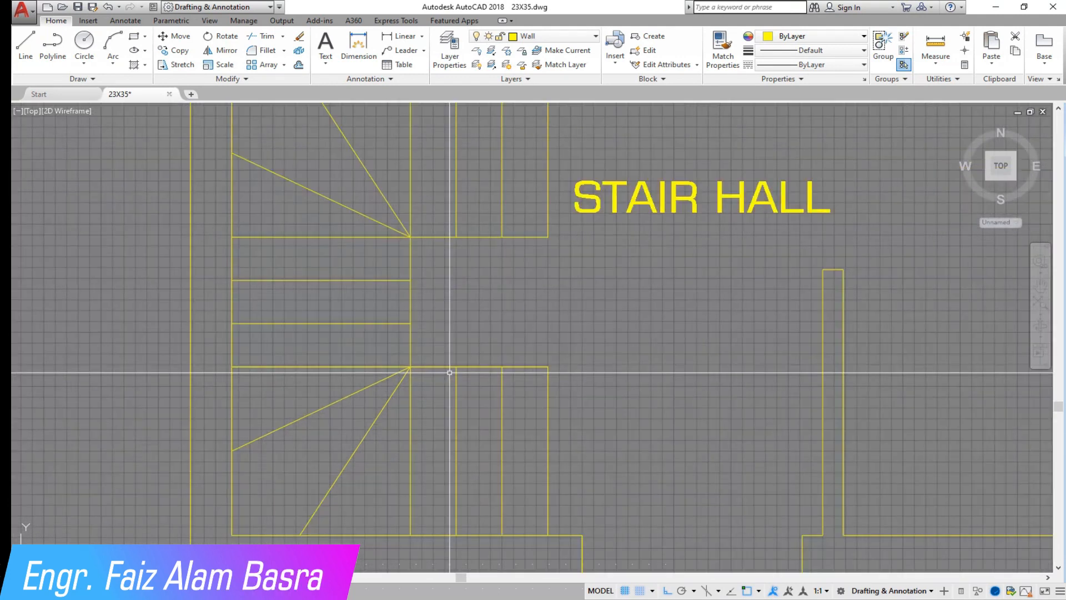
# Try trimming away the horizontal and vertical lines that border the lower winder corner
pyautogui.click(261, 35)
pyautogui.press('Return')
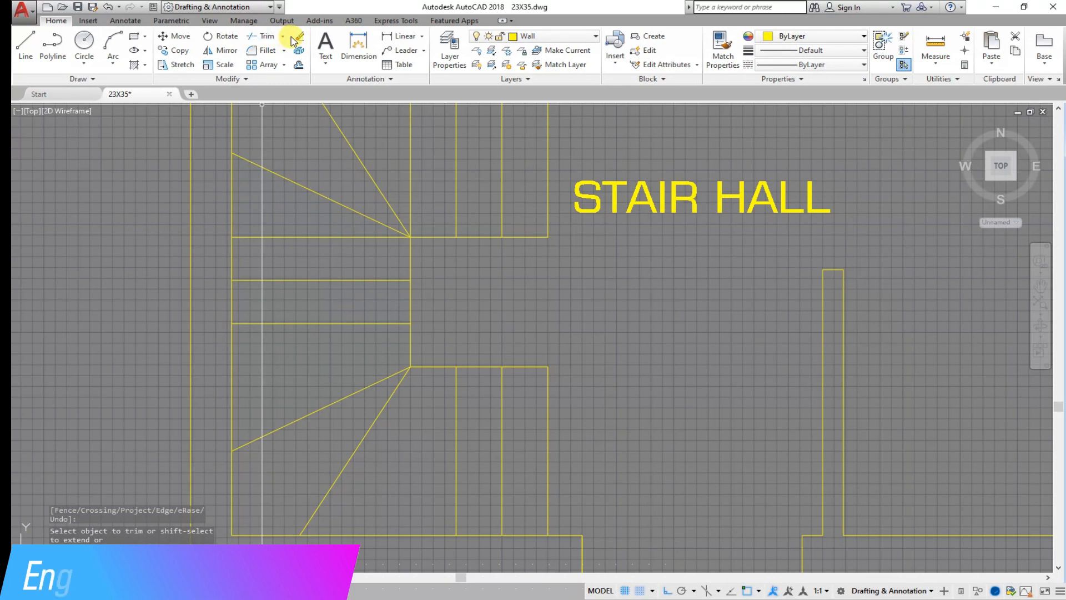
pyautogui.rightClick(453, 275)
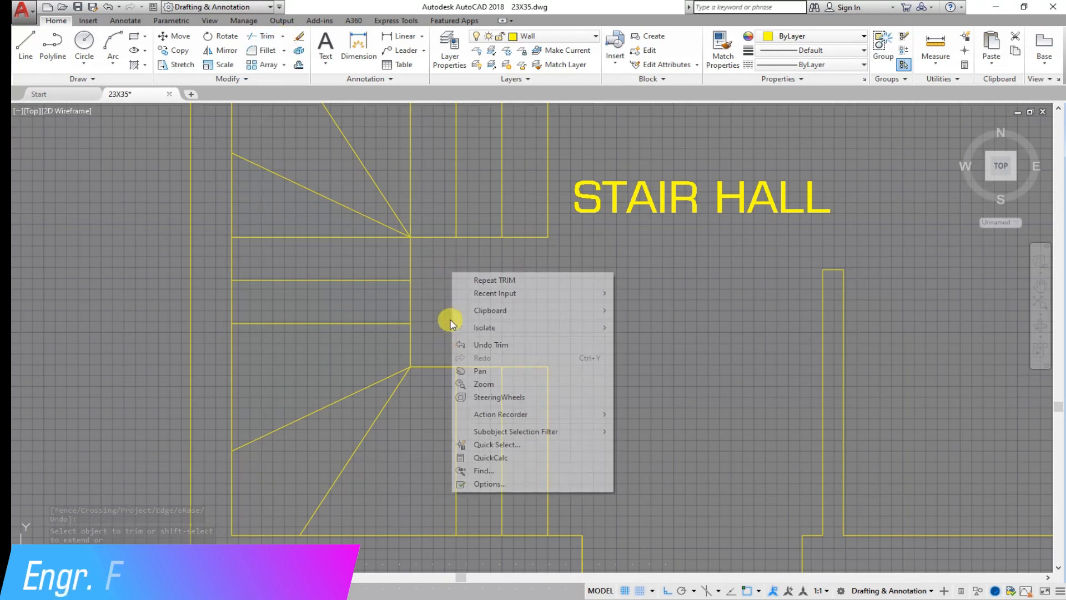
# Extend the trimmed horizontal and vertical lines back across the lower winder corner
pyautogui.click(268, 37)
pyautogui.press('Return')
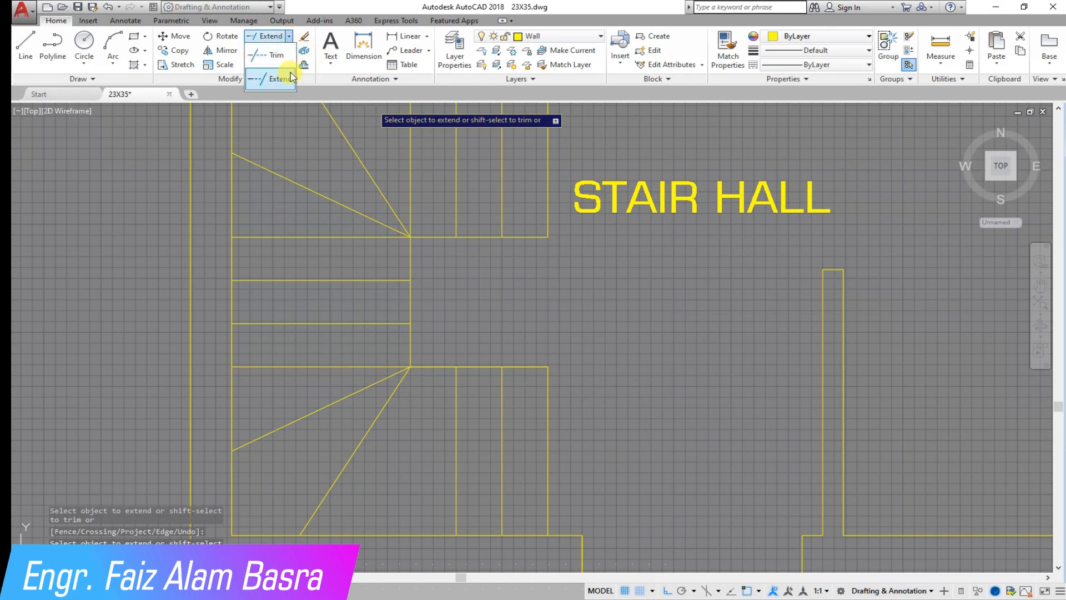
pyautogui.click(281, 80)
pyautogui.press('Return')
pyautogui.rightClick(467, 329)
pyautogui.click(480, 332)
# Load the DASHED linetype from acad.lin into the drawing
pyautogui.click(845, 65)
pyautogui.click(783, 124)
pyautogui.click(638, 204)
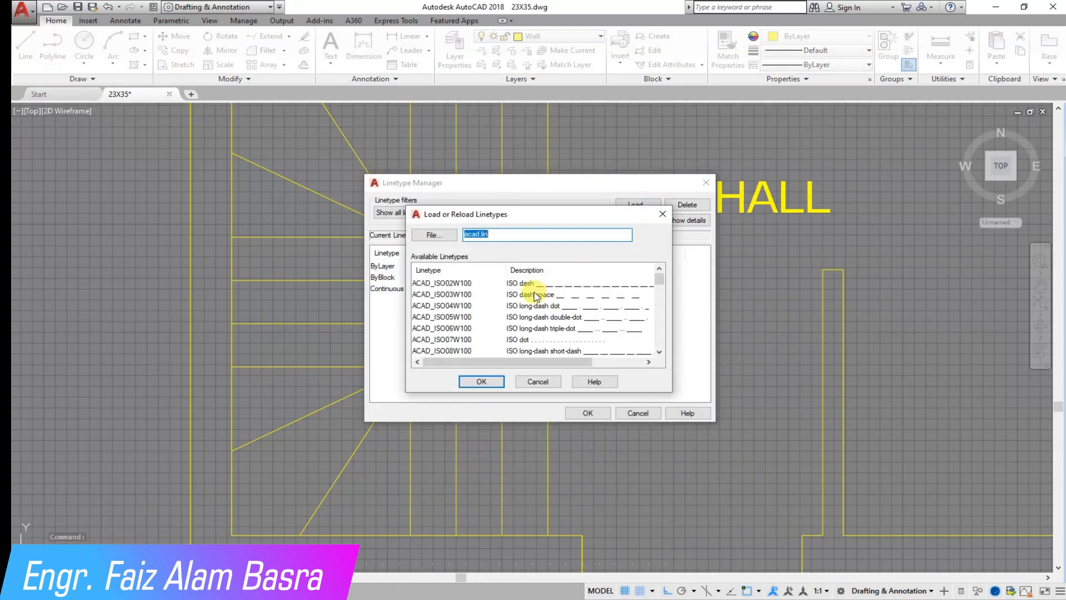
pyautogui.scroll(-4, 488, 308)
pyautogui.click(425, 316)
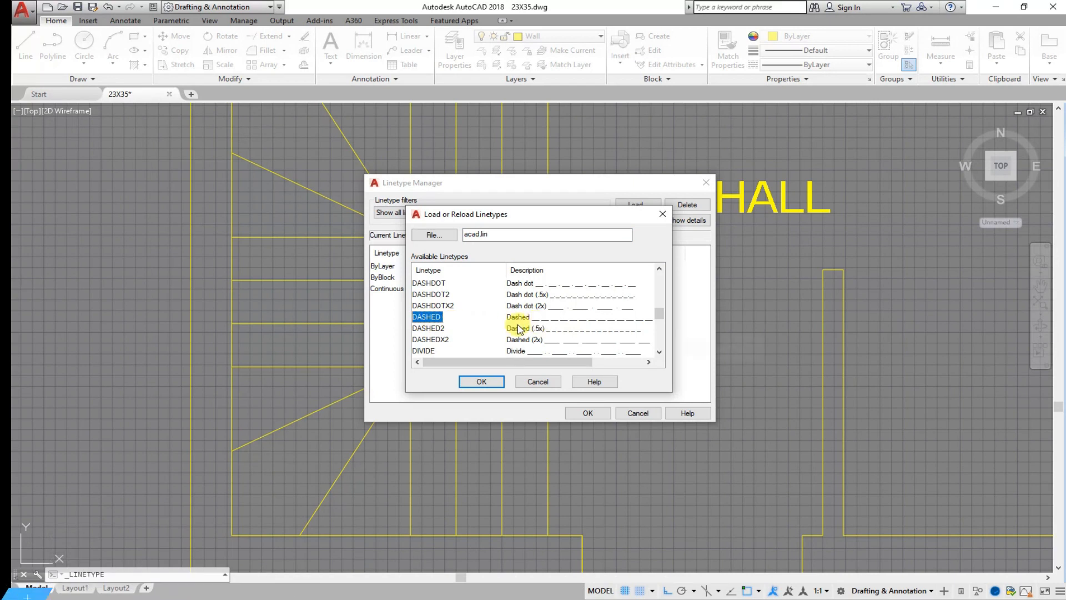
pyautogui.click(481, 382)
pyautogui.click(587, 413)
# Apply the DASHED linetype to the lower flight's tread and edge lines and increase their linetype scale
pyautogui.click(605, 436)
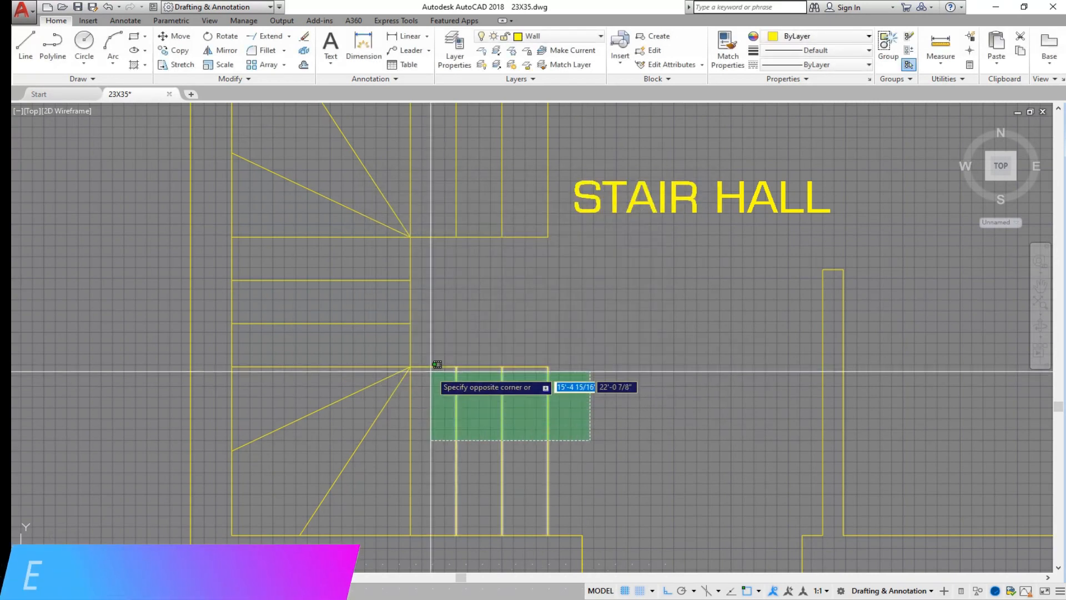
pyautogui.click(442, 364)
pyautogui.click(855, 65)
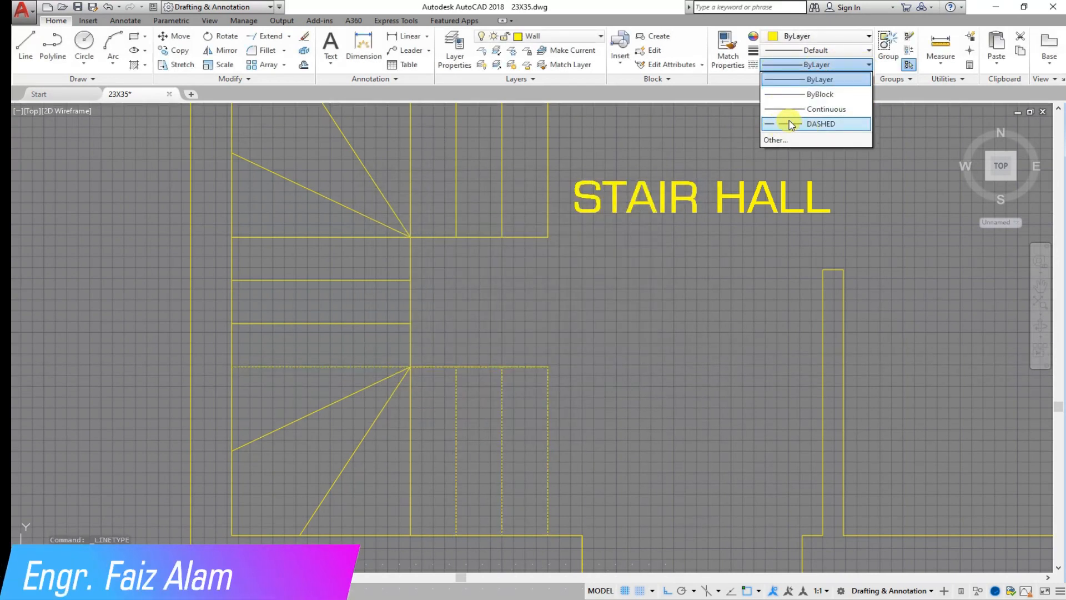
pyautogui.click(791, 125)
pyautogui.click(154, 8)
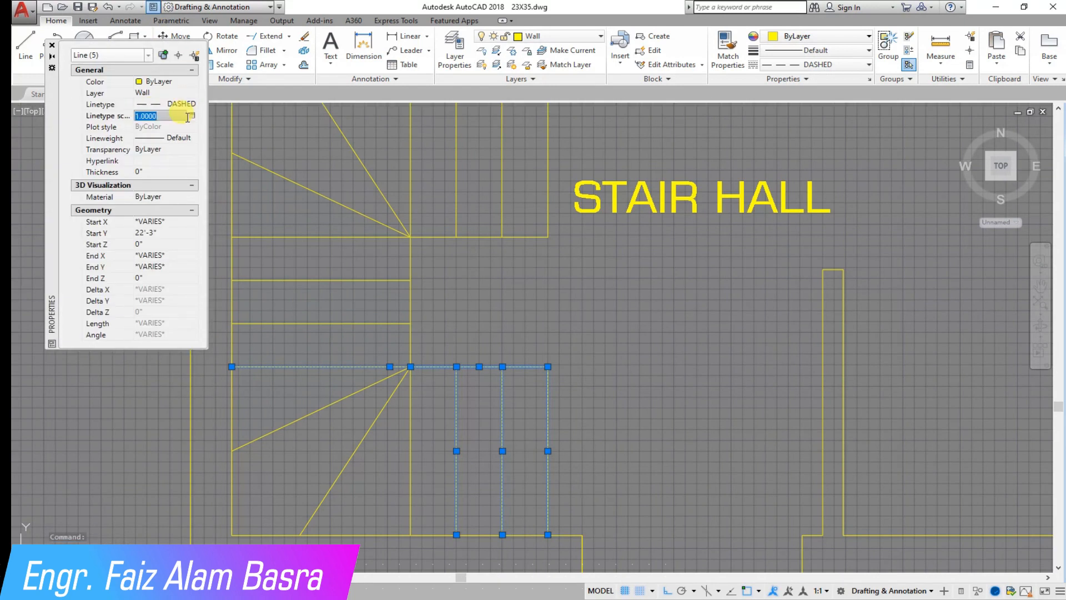
pyautogui.click(52, 45)
pyautogui.press('Escape')
# Match the dashed line properties onto the lower winder lines and the adjacent vertical line, and save the drawing
pyautogui.click(502, 405)
pyautogui.click(428, 466)
pyautogui.click(238, 400)
pyautogui.scroll(-4, 524, 242)
pyautogui.rightClick(541, 275)
pyautogui.click(550, 270)
pyautogui.scroll(4, 538, 233)
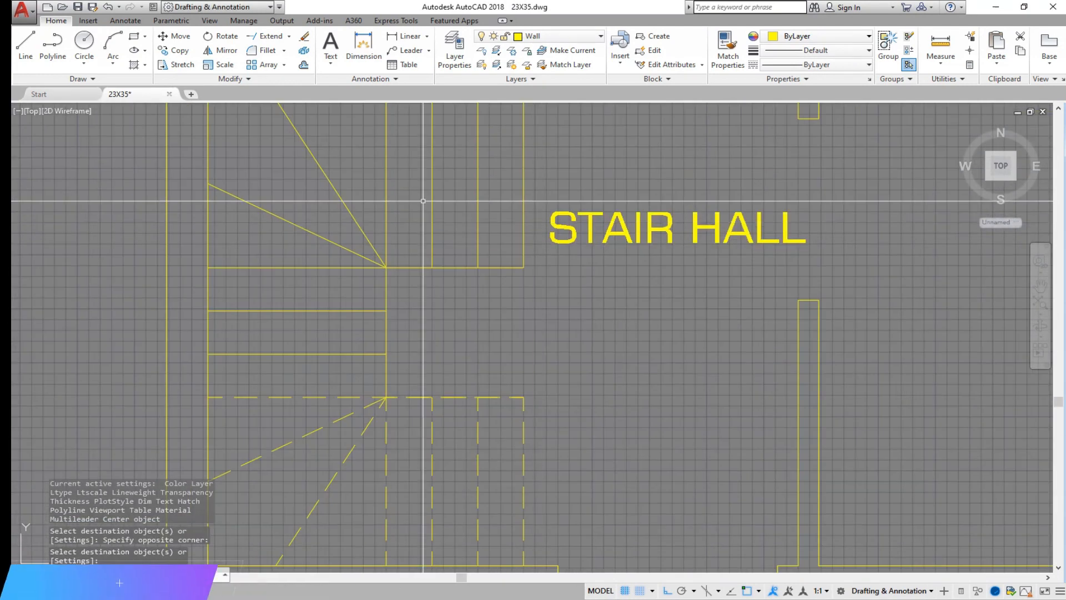
pyautogui.hotkey('ctrl', 's')
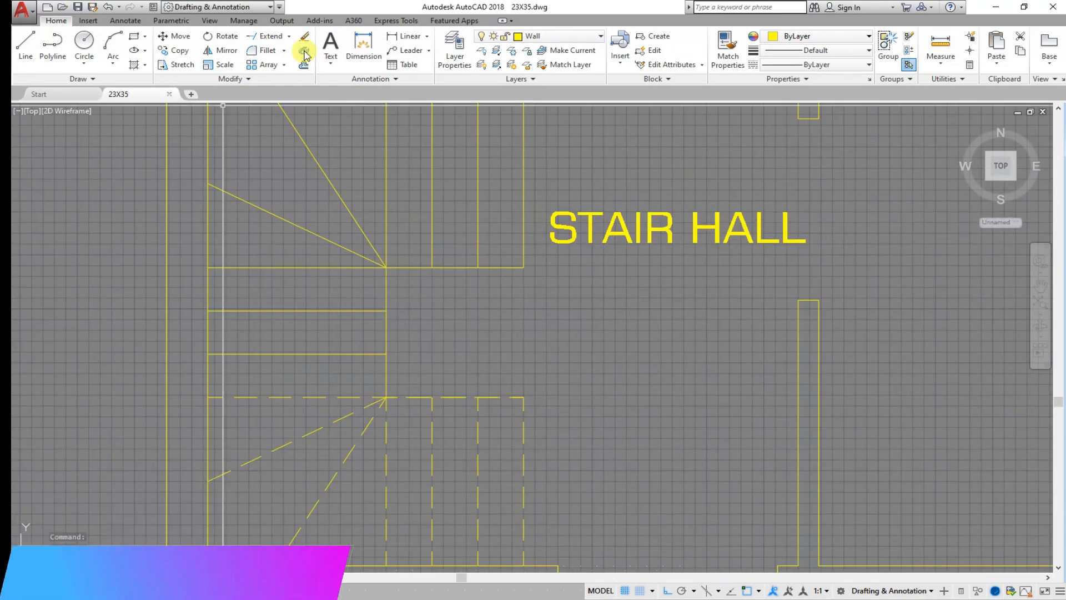
# Start a multileader and set its maximum number of leader points to 4
pyautogui.click(429, 50)
pyautogui.click(408, 83)
pyautogui.scroll(-3, 478, 143)
pyautogui.press('Return')
pyautogui.click(553, 395)
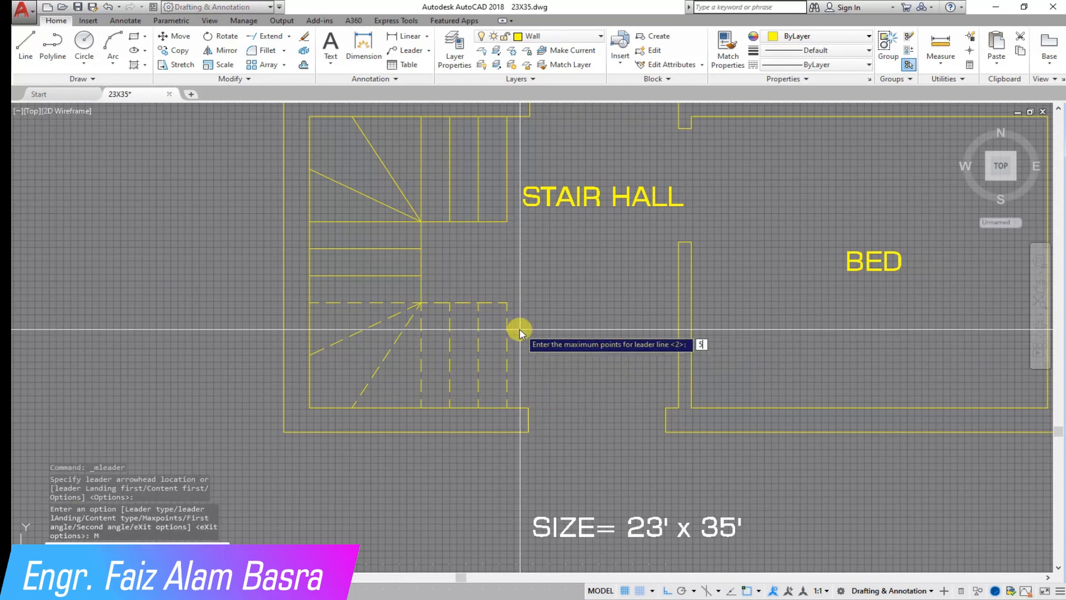
pyautogui.write('4')
pyautogui.press('Return')
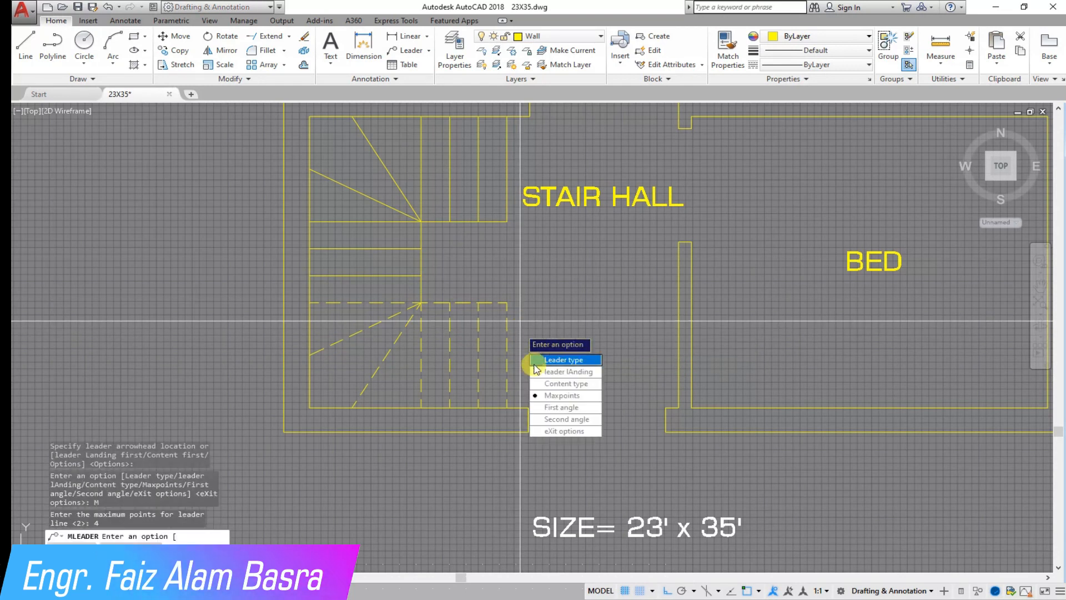
pyautogui.click(561, 429)
# Draw the leader from the lower flight's outer edge around through the upper flight, ending beside the STAIR HALL label with the text UP
pyautogui.click(506, 352)
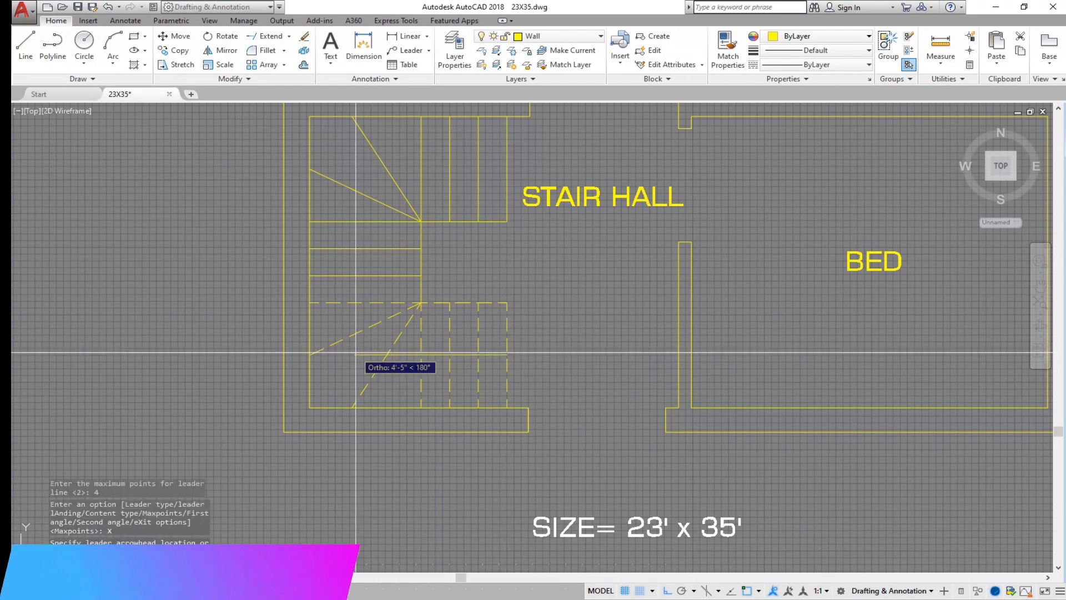
pyautogui.click(362, 352)
pyautogui.click(362, 169)
pyautogui.click(521, 168)
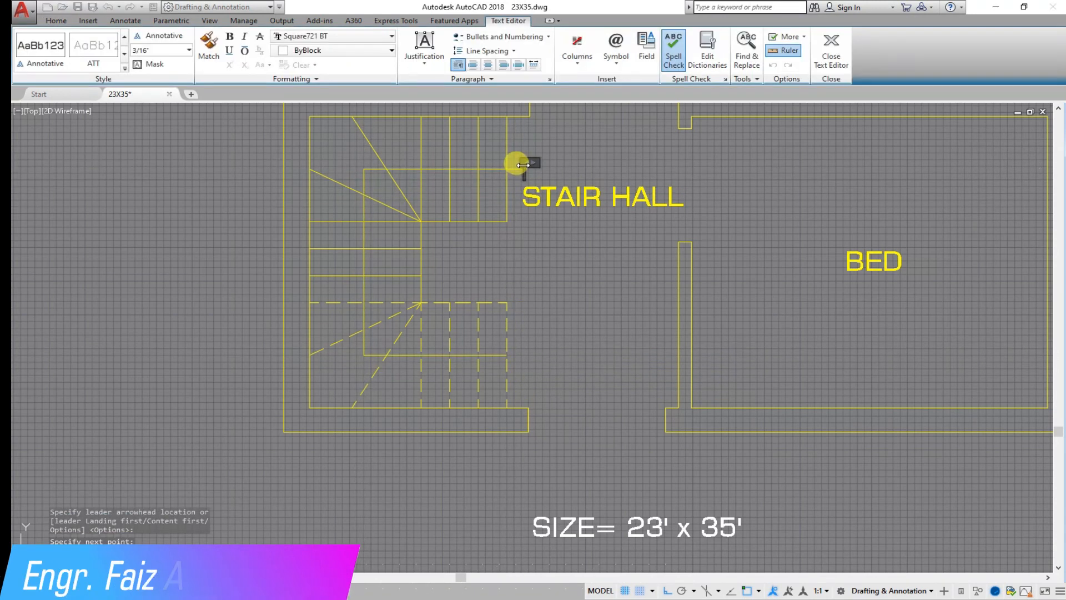
pyautogui.click(540, 240)
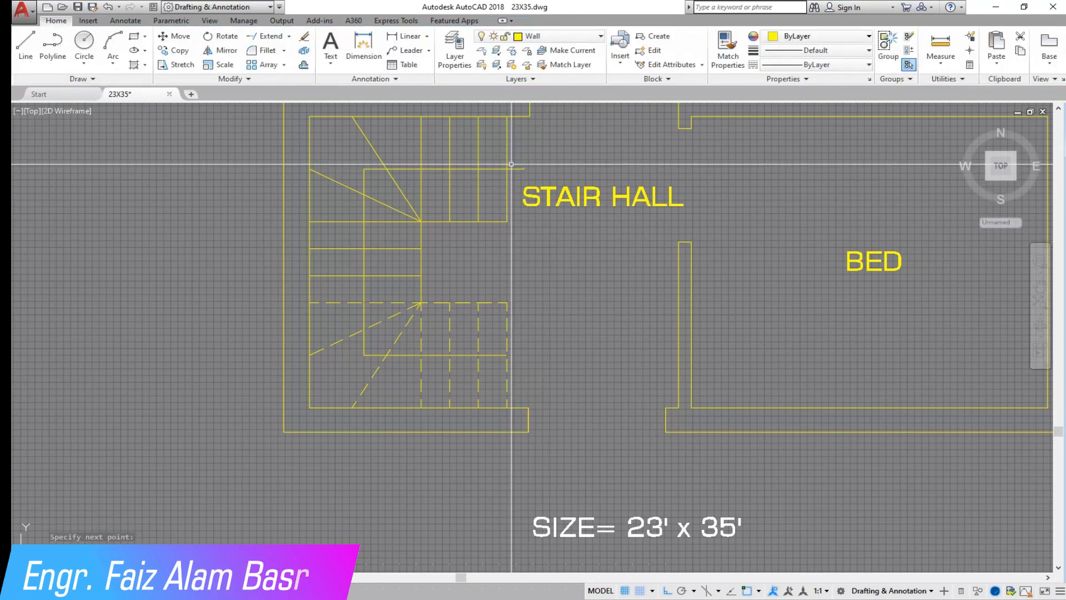
# Set the UP leader's arrowhead size and text height to 5"
pyautogui.scroll(10, 481, 171)
pyautogui.scroll(-7, 481, 171)
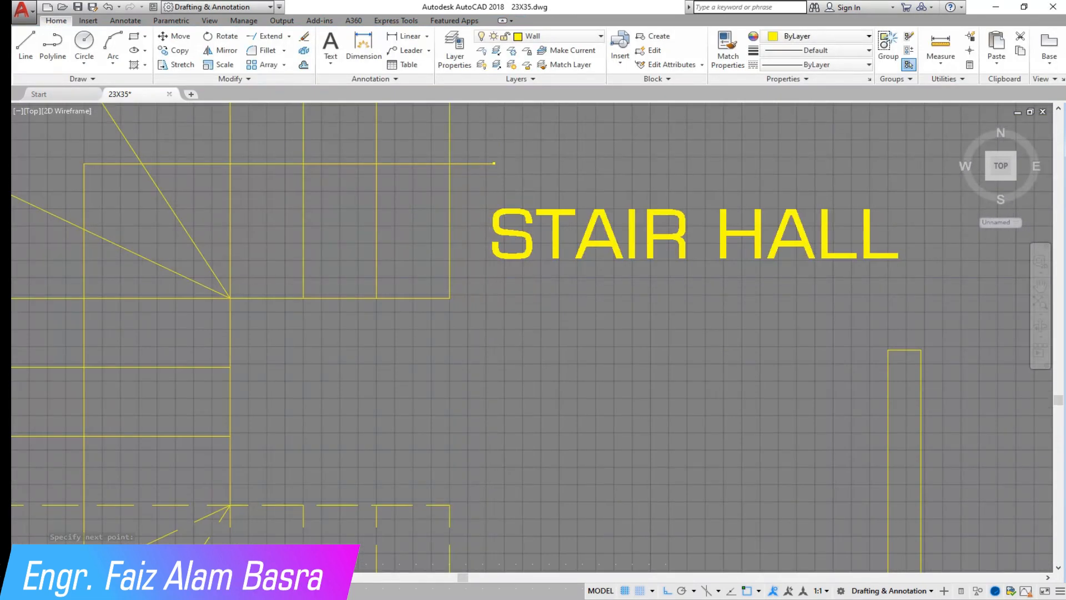
pyautogui.scroll(8, 509, 323)
pyautogui.click(455, 331)
pyautogui.click(153, 6)
pyautogui.scroll(-5, 143, 245)
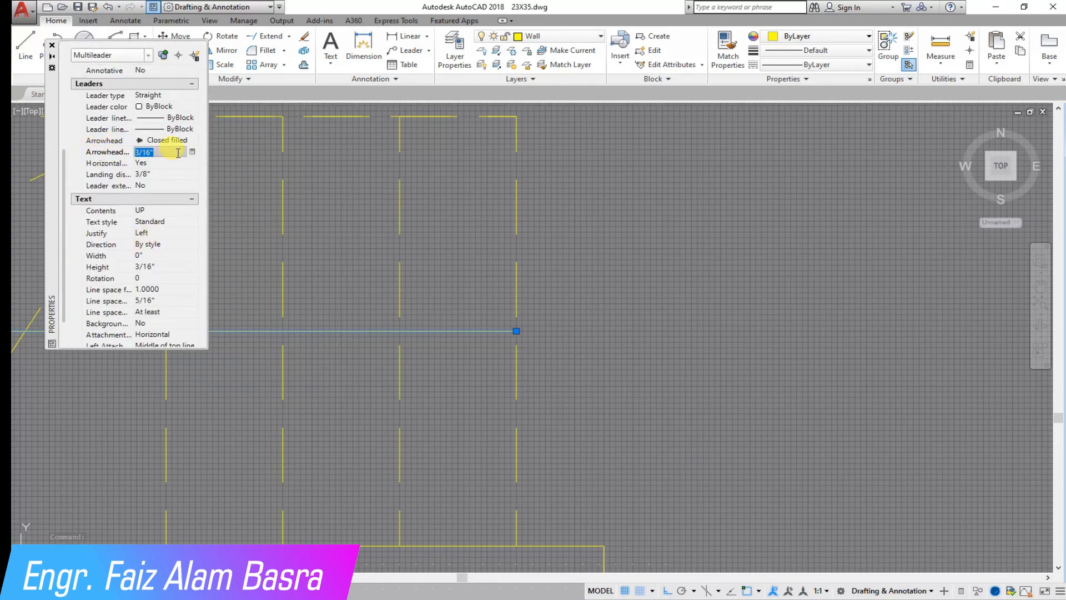
pyautogui.scroll(-4, 463, 249)
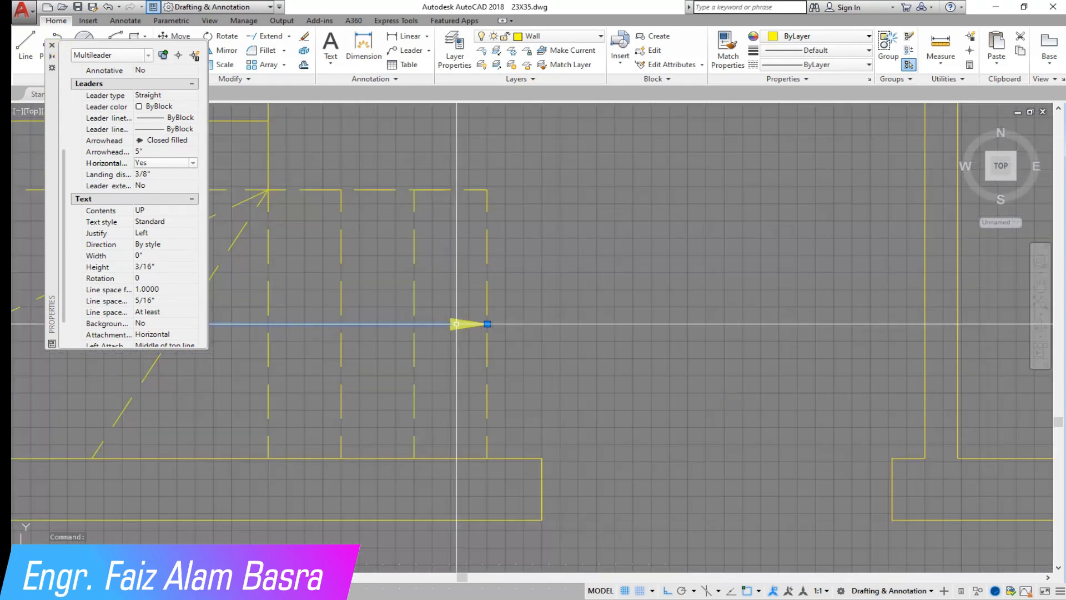
pyautogui.scroll(4, 472, 228)
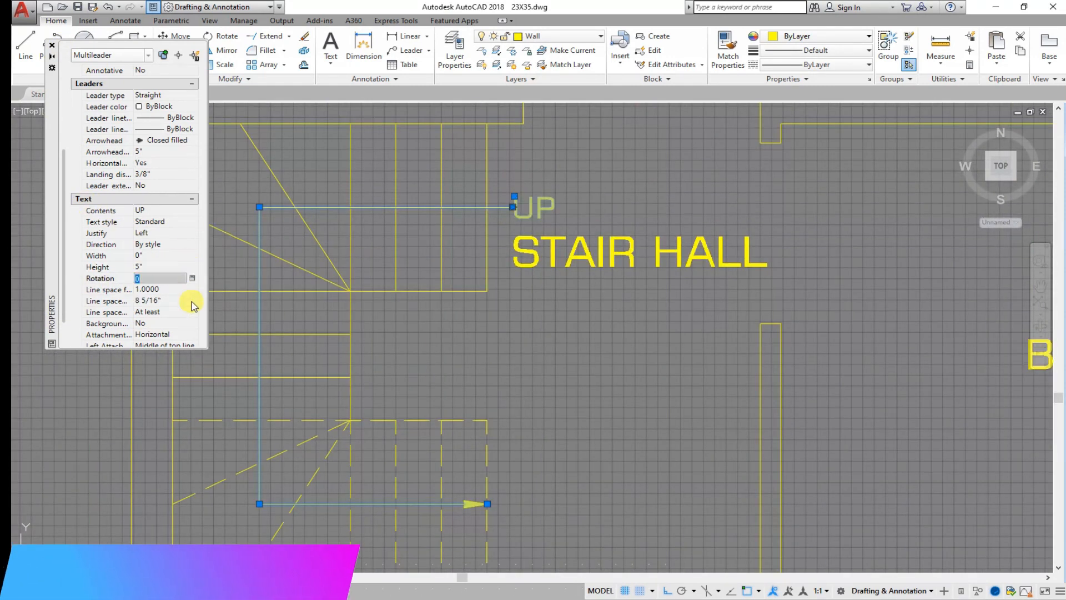
pyautogui.click(52, 46)
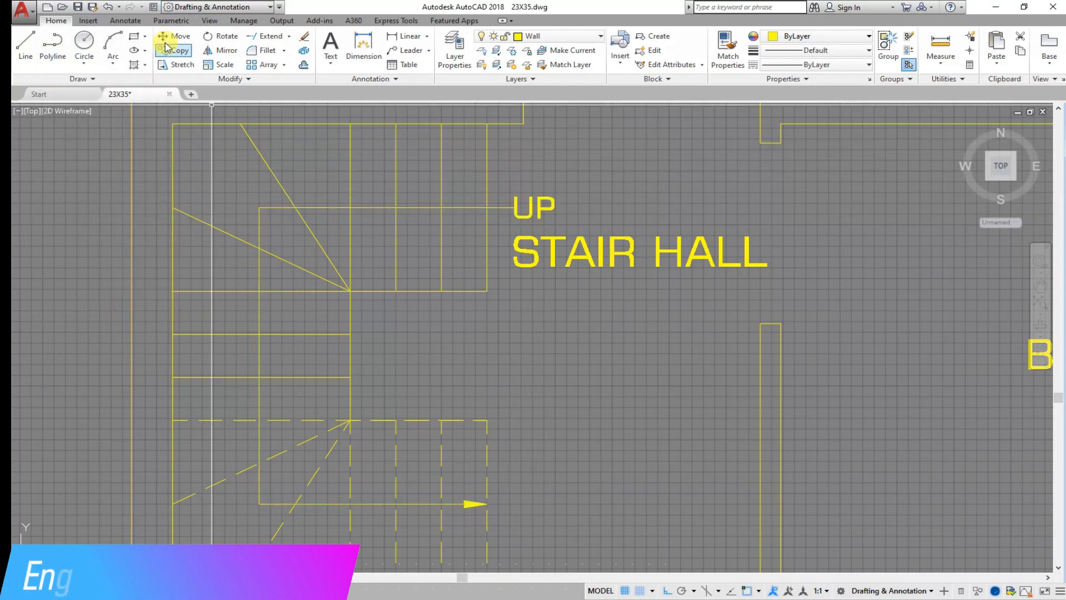
# Move the STAIR HALL label below the UP text, beside the straight treads between the two flights
pyautogui.click(581, 217)
pyautogui.press('Return')
pyautogui.click(621, 244)
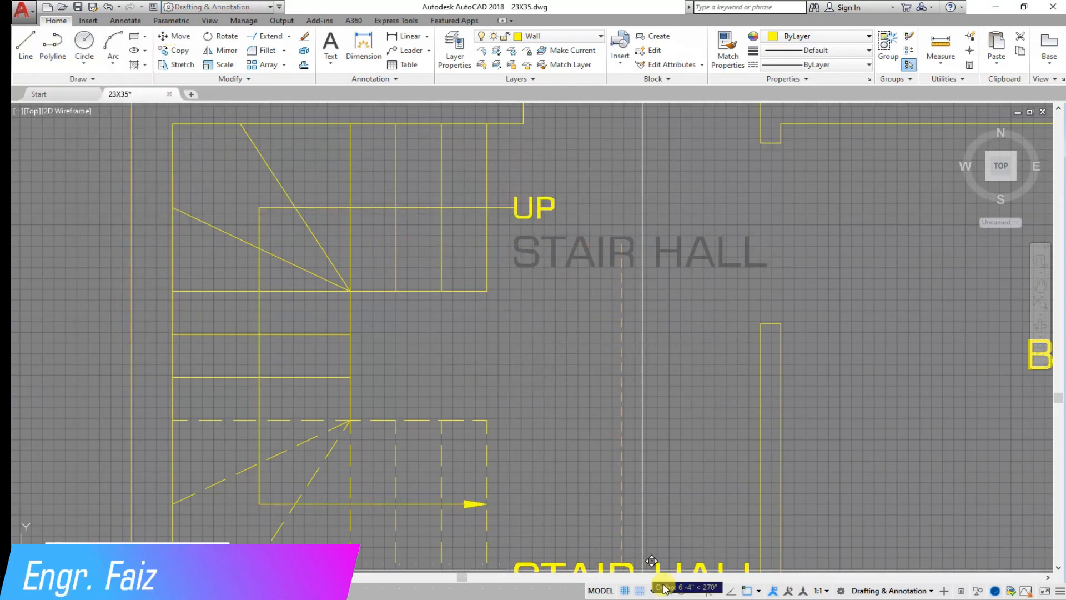
pyautogui.click(405, 337)
pyautogui.scroll(-4, 430, 269)
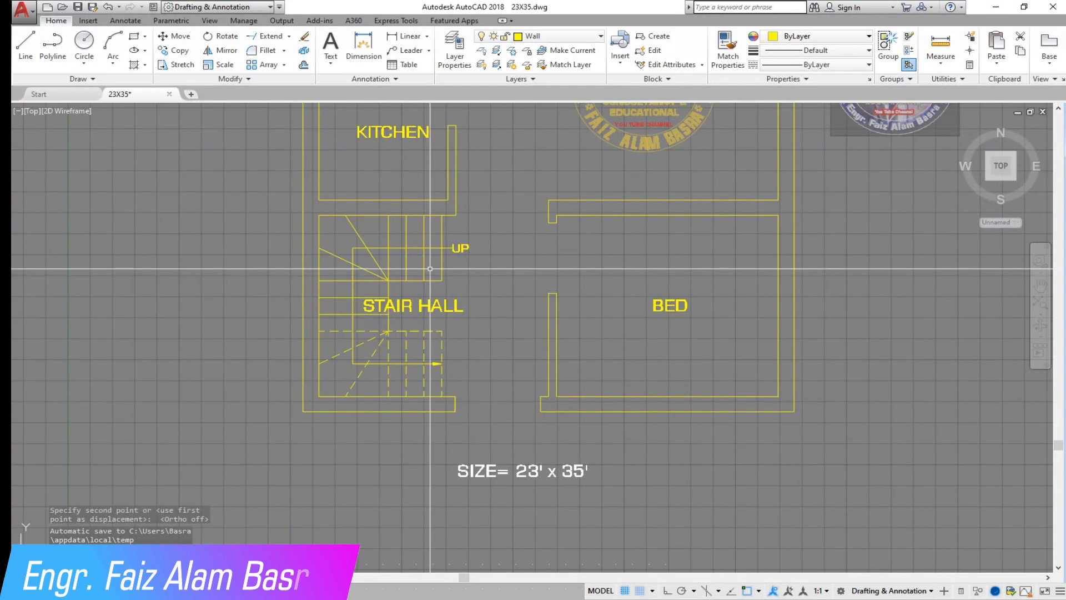
pyautogui.scroll(2, 437, 255)
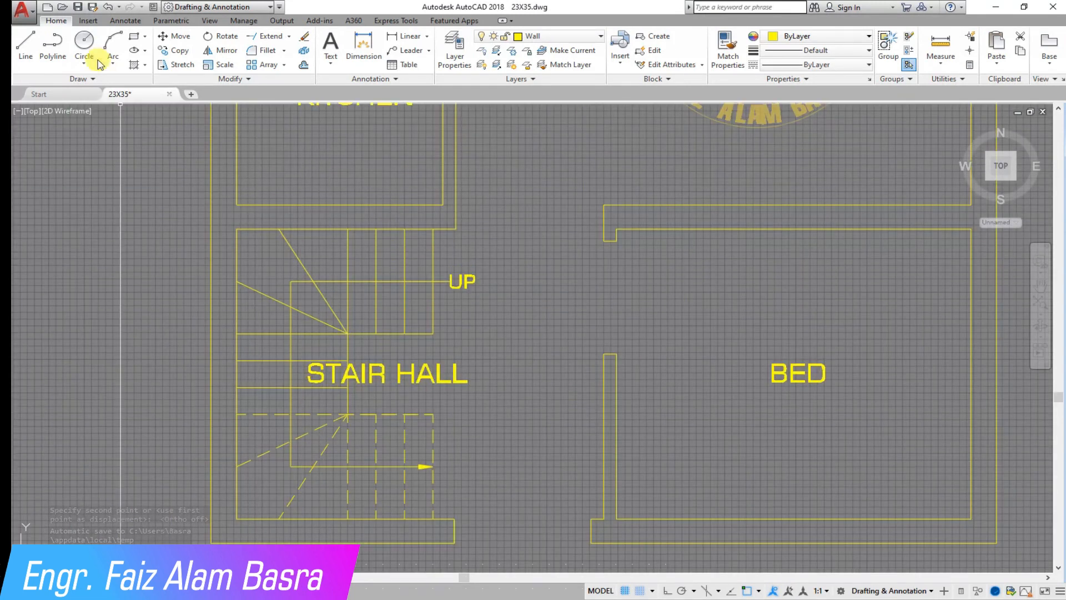
pyautogui.click(380, 372)
pyautogui.press('Return')
pyautogui.click(395, 360)
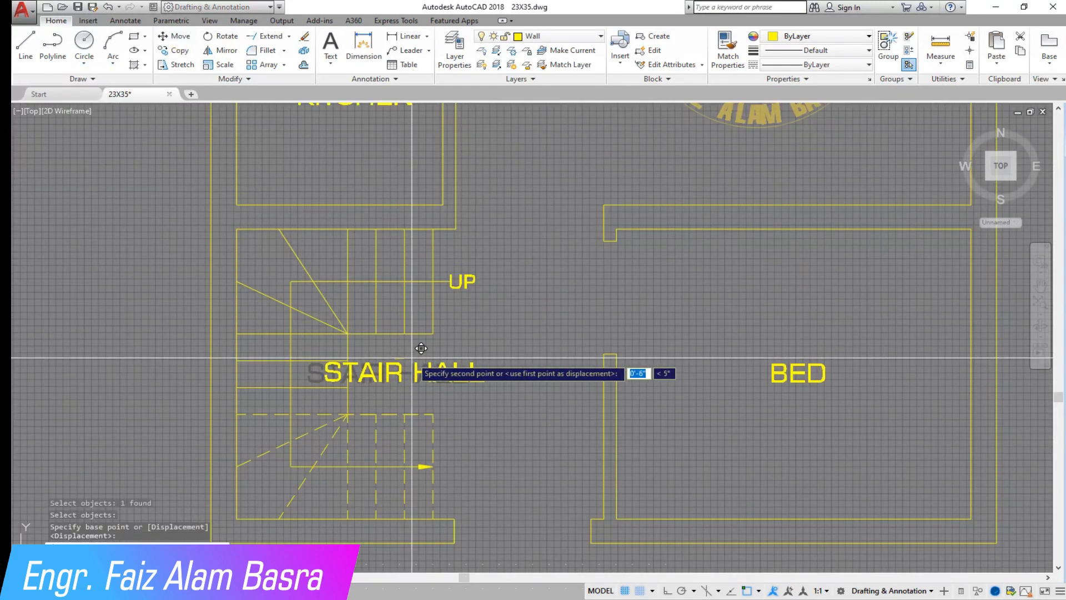
pyautogui.click(450, 348)
pyautogui.scroll(-4, 439, 277)
pyautogui.scroll(-2, 399, 311)
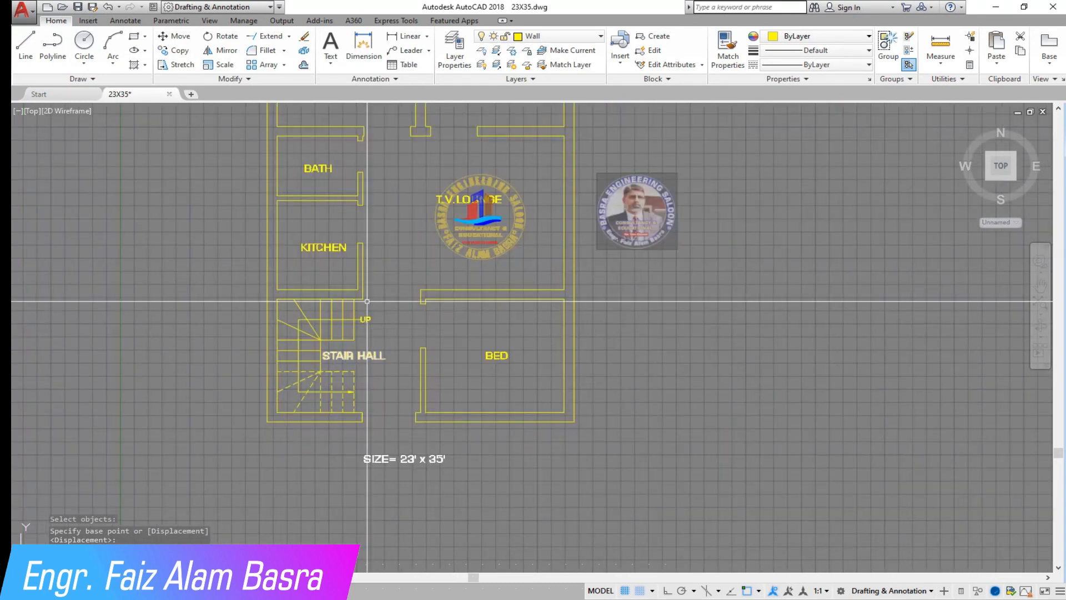
# Add a vertical linear dimension to the inner face of the lower bedroom's outer side wall
pyautogui.scroll(5, 393, 305)
pyautogui.scroll(-3, 419, 288)
pyautogui.scroll(3, 450, 205)
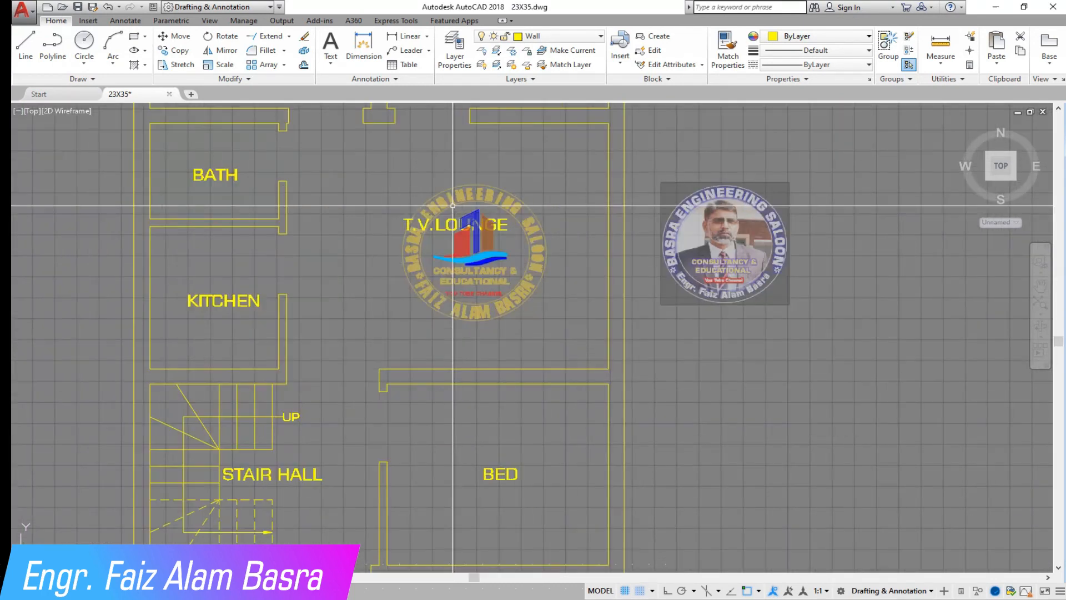
pyautogui.scroll(-1, 379, 226)
pyautogui.scroll(1, 383, 324)
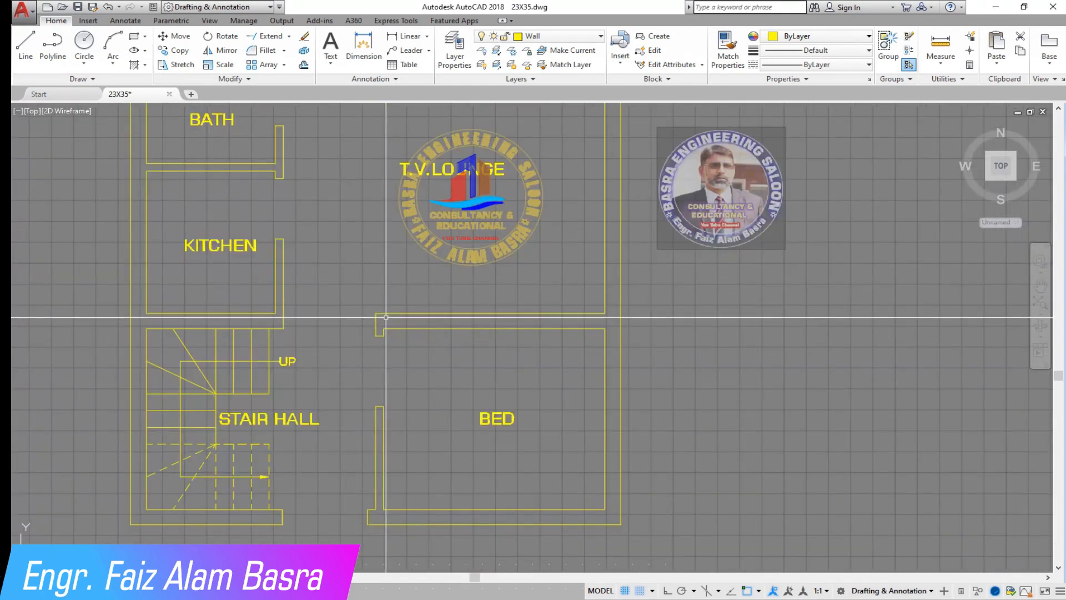
pyautogui.scroll(-1, 397, 324)
pyautogui.scroll(2, 396, 324)
pyautogui.click(408, 36)
pyautogui.press('Return')
pyautogui.click(587, 392)
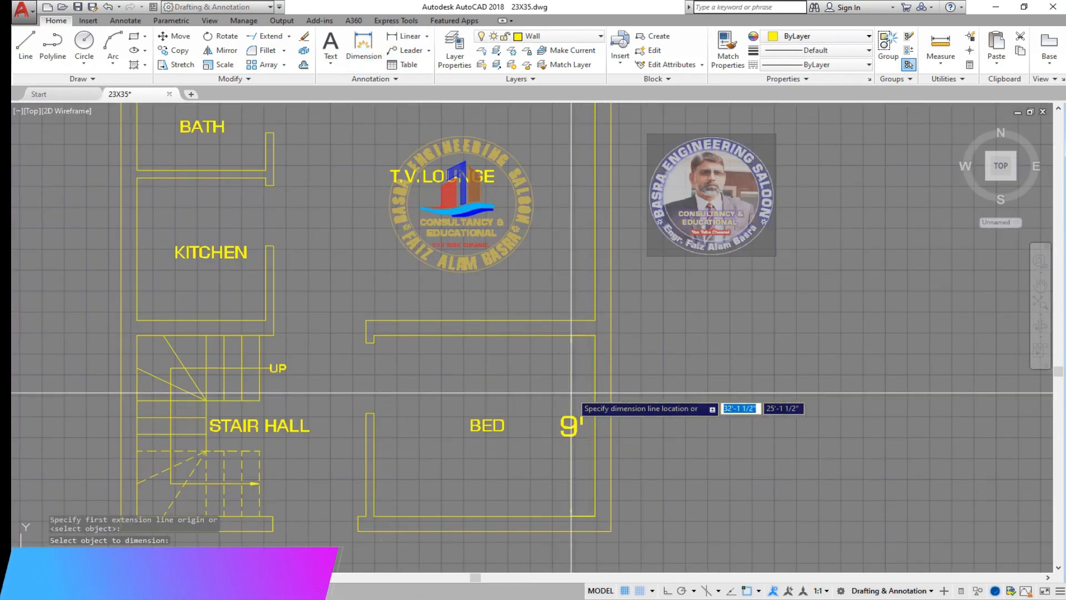
pyautogui.click(636, 384)
# Try to stretch the lower bedroom's upper wall upward freehand, then undo the stretch
pyautogui.click(336, 294)
pyautogui.press('Return')
pyautogui.click(342, 342)
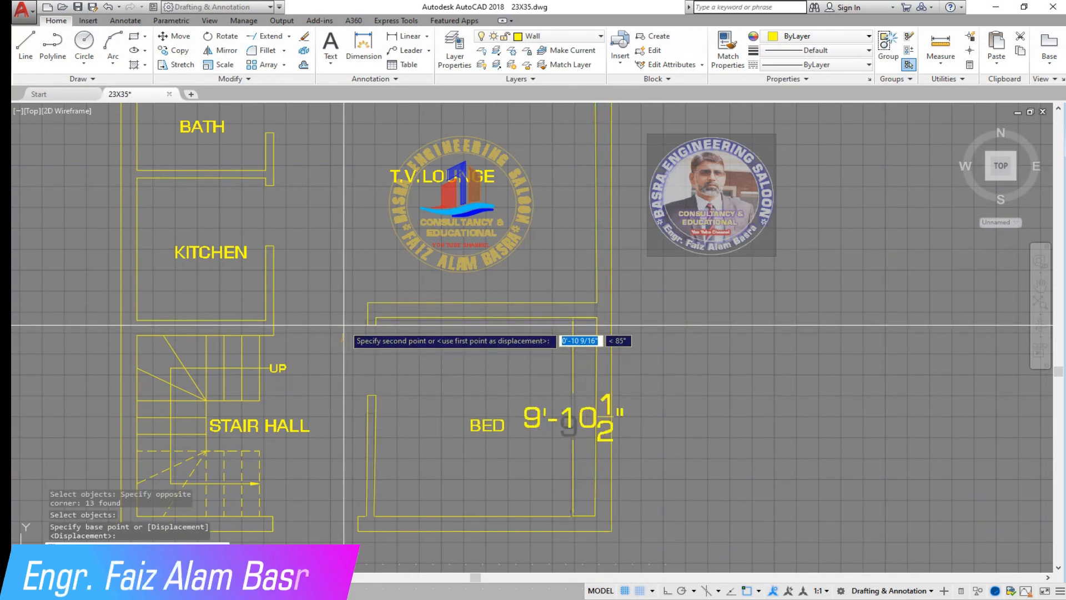
pyautogui.click(343, 322)
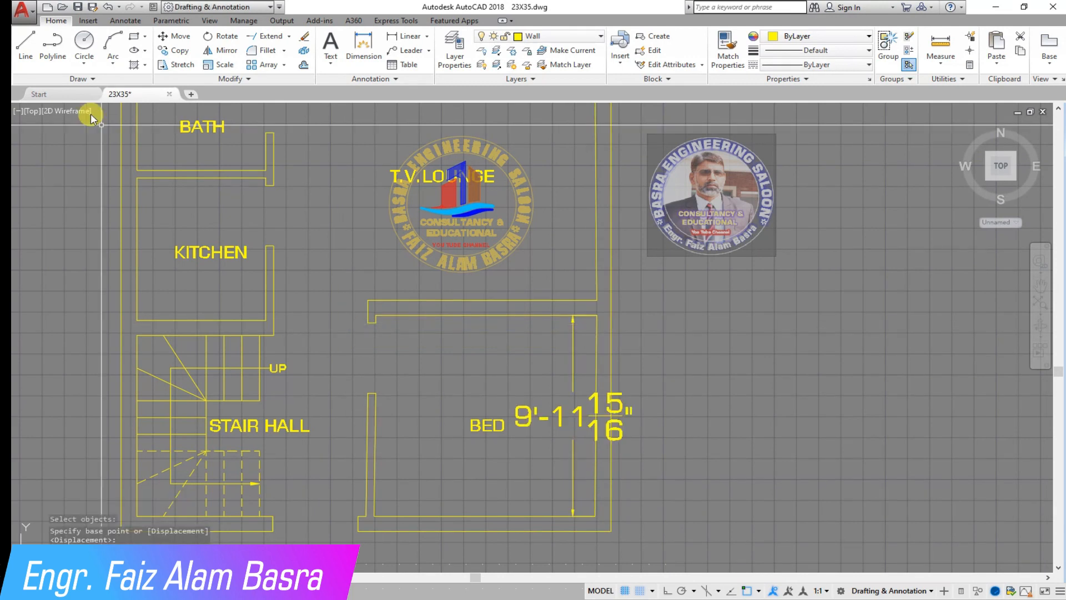
pyautogui.click(108, 7)
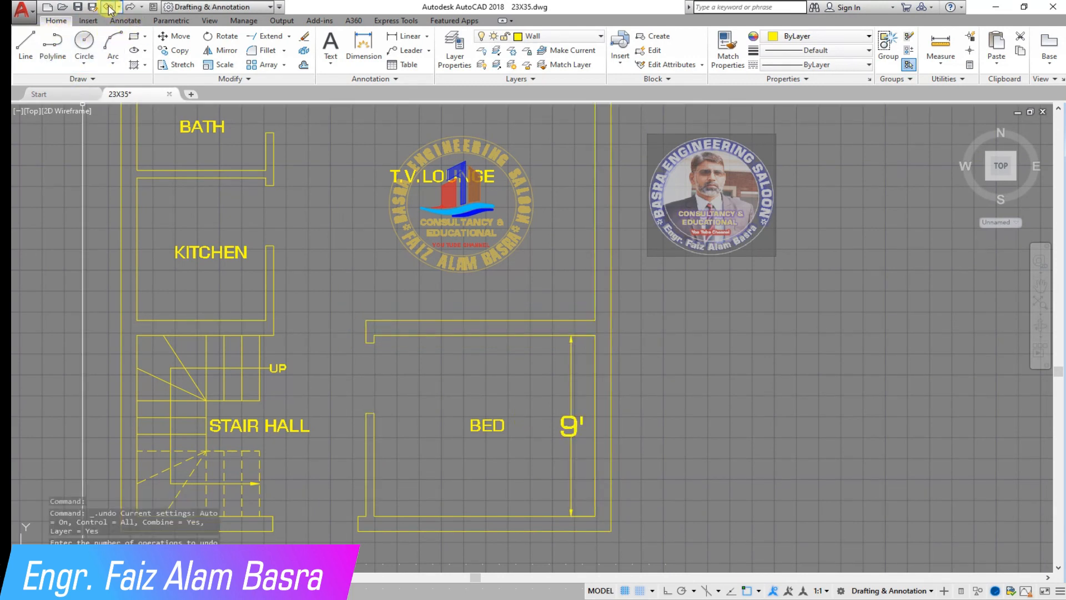
# Stretch the wall between the lower bedroom and the T.V. lounge upward by 1'
pyautogui.click(183, 66)
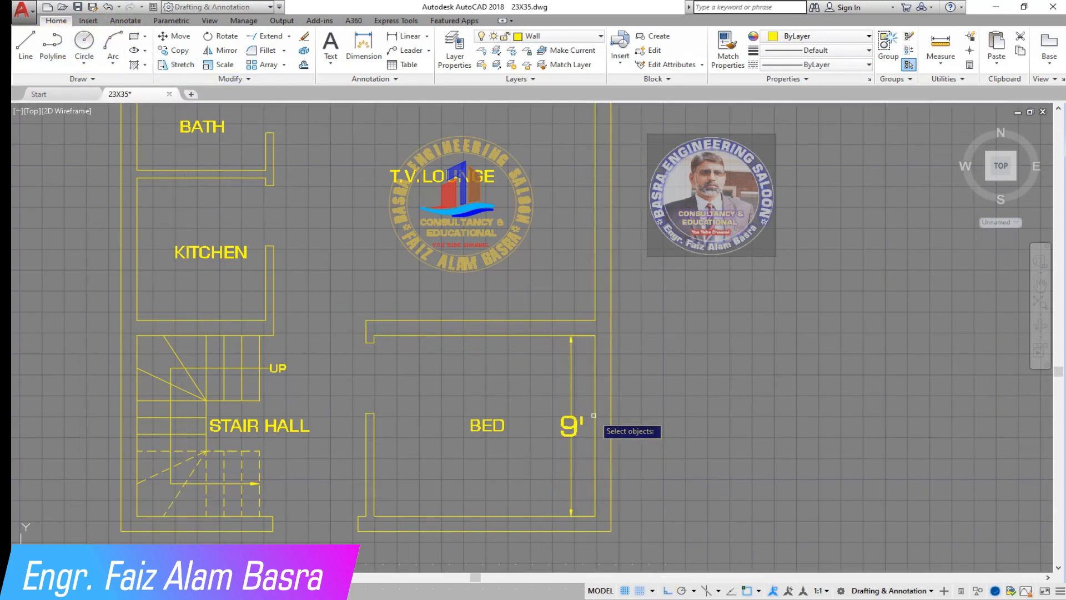
pyautogui.click(639, 442)
pyautogui.click(331, 292)
pyautogui.rightClick(412, 452)
pyautogui.click(412, 452)
pyautogui.write("1'")
pyautogui.press('Return')
pyautogui.scroll(2, 248, 307)
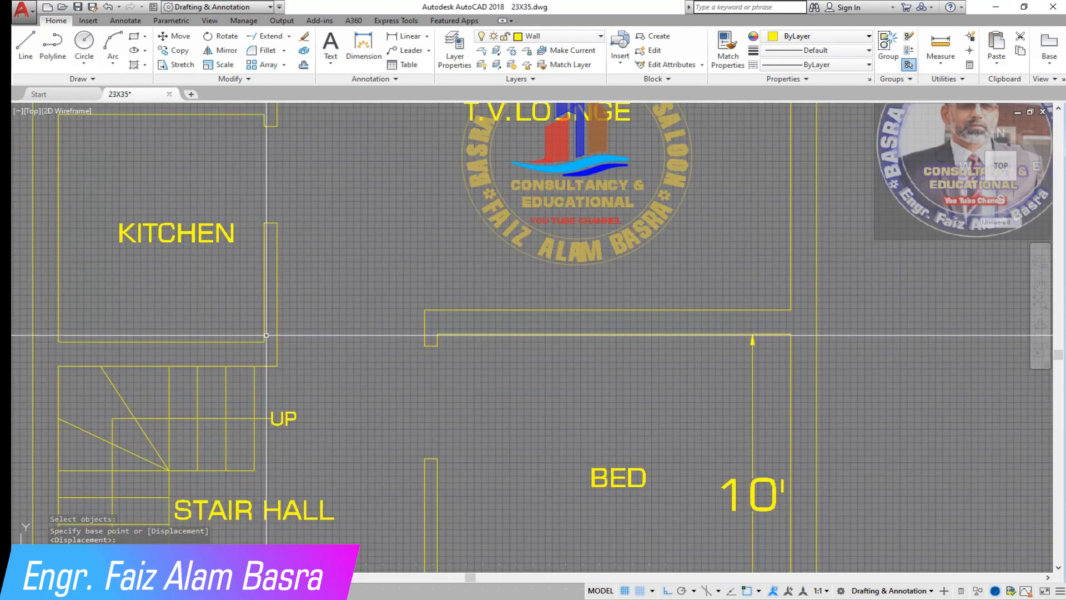
# Draw a line from the lower bedroom wall's end across to the kitchen wall and offset it to form a parallel second line
pyautogui.write('l')
pyautogui.press('Return')
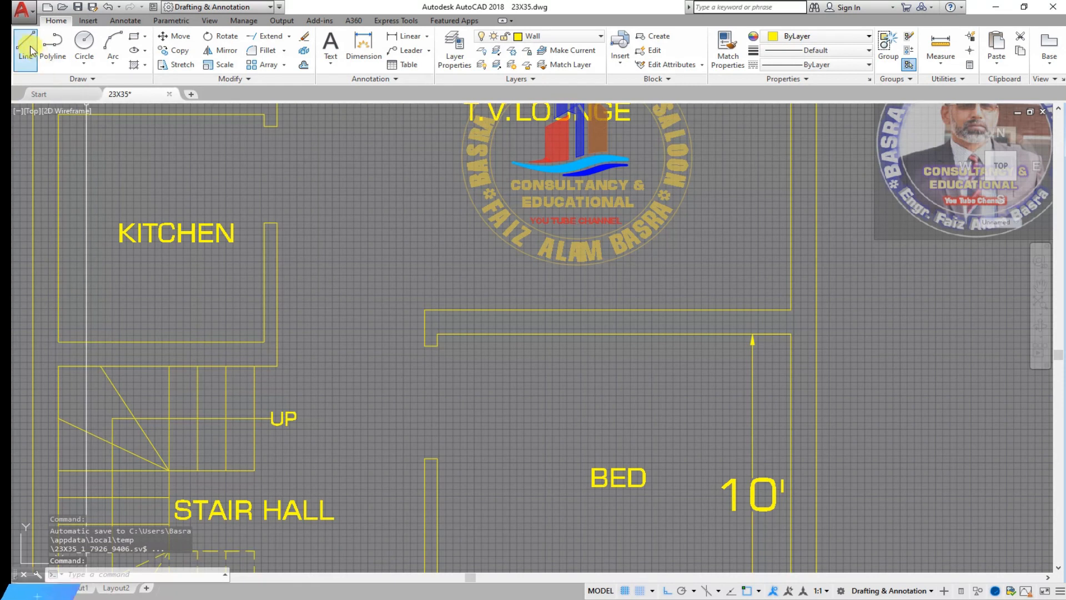
pyautogui.click(425, 310)
pyautogui.click(278, 309)
pyautogui.rightClick(278, 309)
pyautogui.click(299, 312)
pyautogui.click(304, 66)
pyautogui.click(346, 310)
pyautogui.scroll(-7, 389, 367)
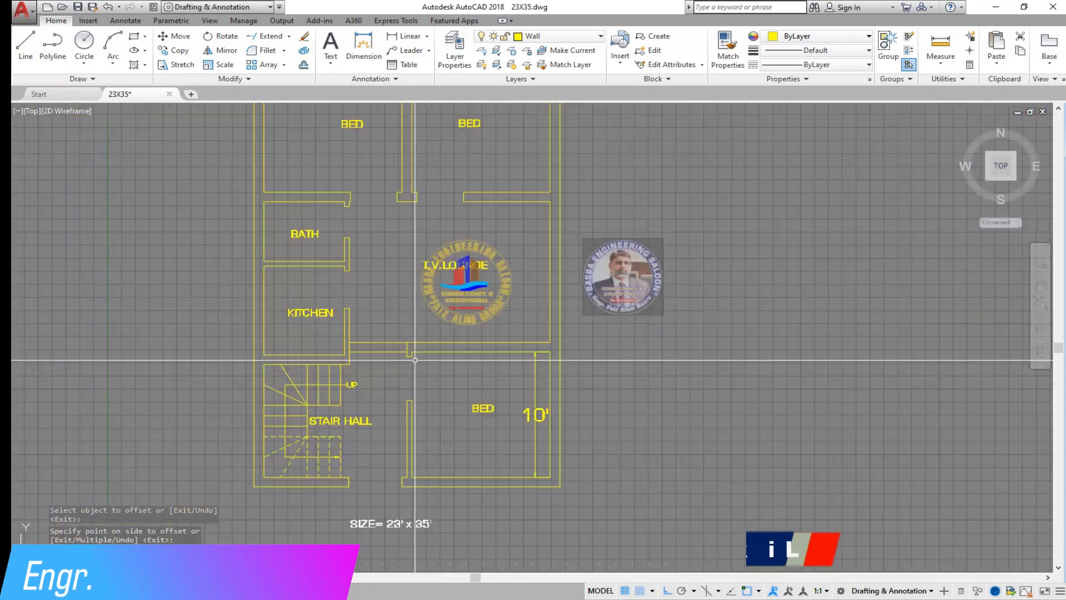
# Match the stair's dashed line properties onto the two lines spanning the opening between the stair hall and T.V. lounge
pyautogui.scroll(5, 389, 382)
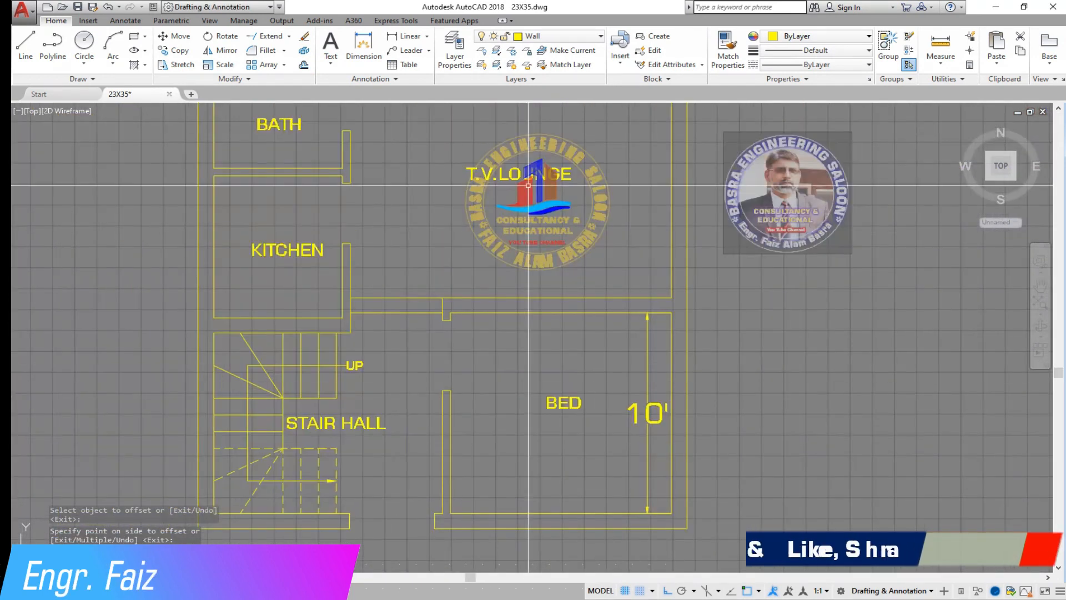
pyautogui.click(728, 49)
pyautogui.click(338, 470)
pyautogui.click(407, 338)
pyautogui.click(395, 250)
pyautogui.scroll(-3, 432, 390)
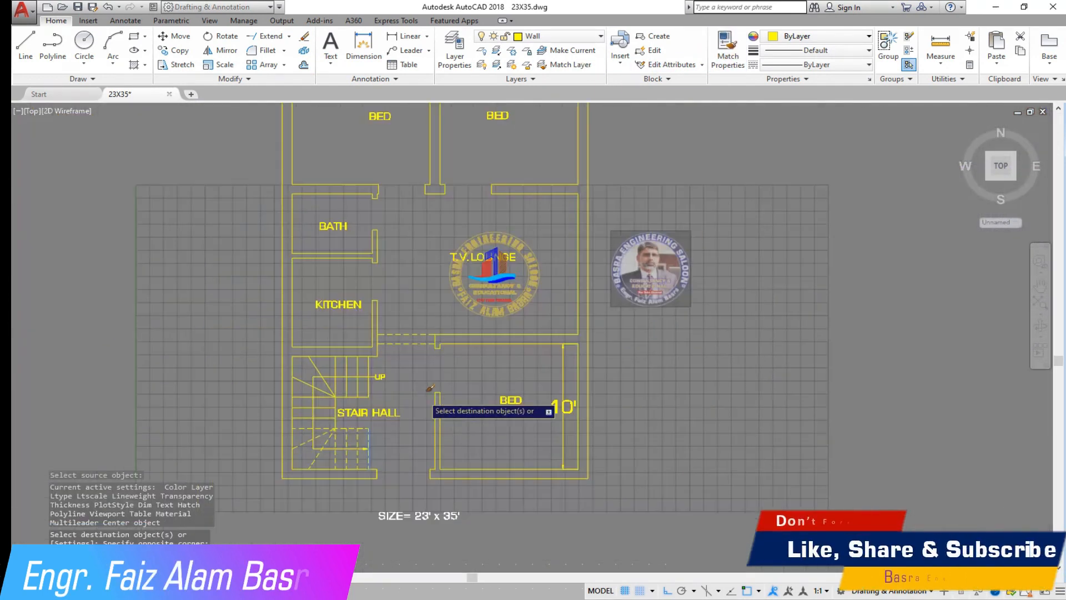
pyautogui.scroll(3, 399, 240)
pyautogui.rightClick(410, 325)
pyautogui.click(424, 333)
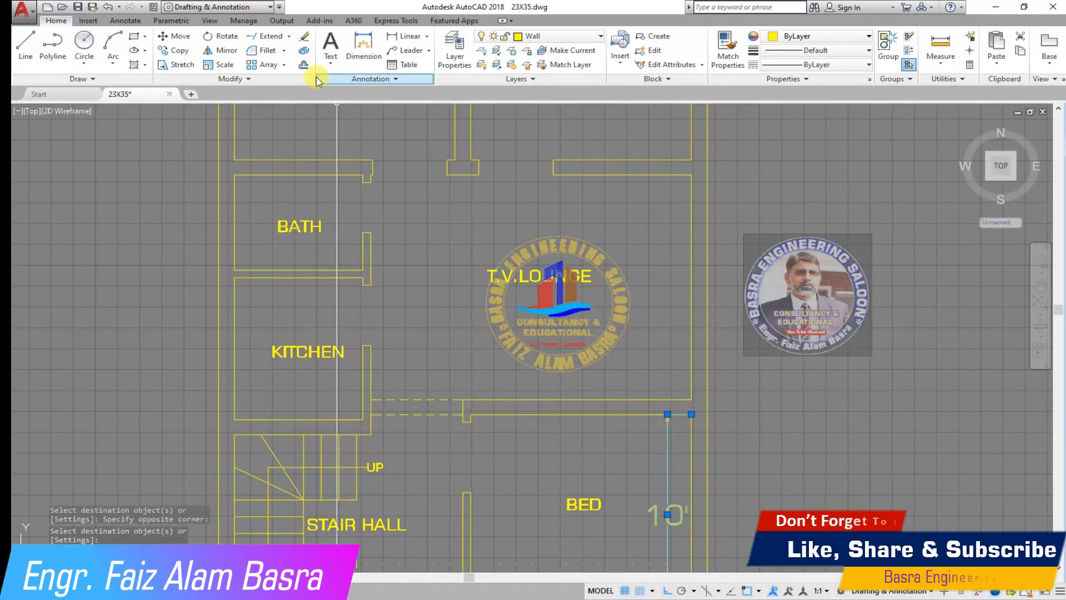
# Delete the 10' dimension and change the lower BED label to DRAWING
pyautogui.scroll(-4, 444, 396)
pyautogui.scroll(6, 494, 396)
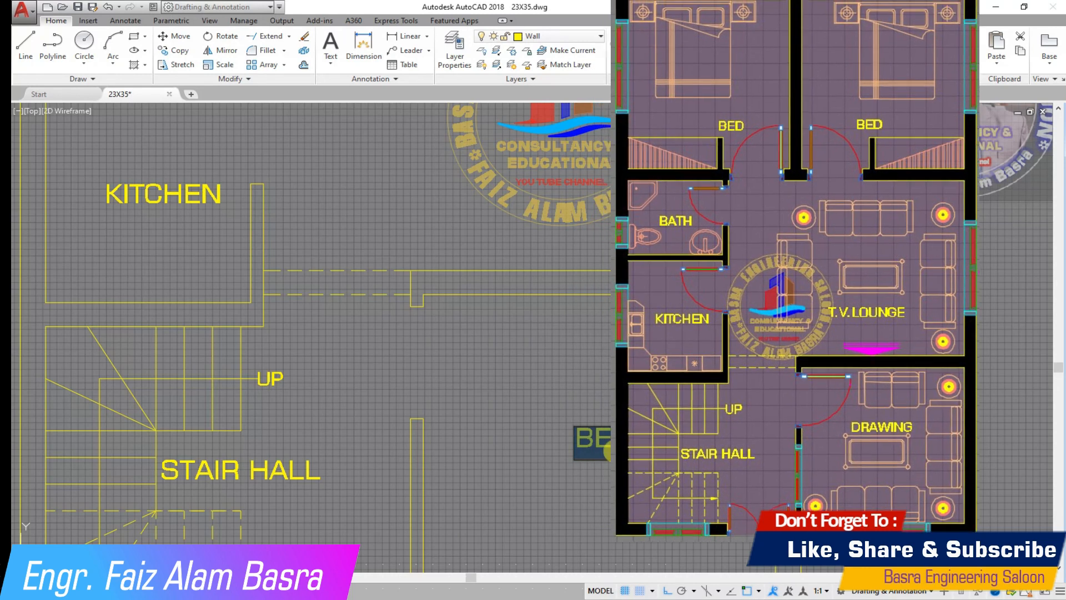
pyautogui.write('DRAWIN')
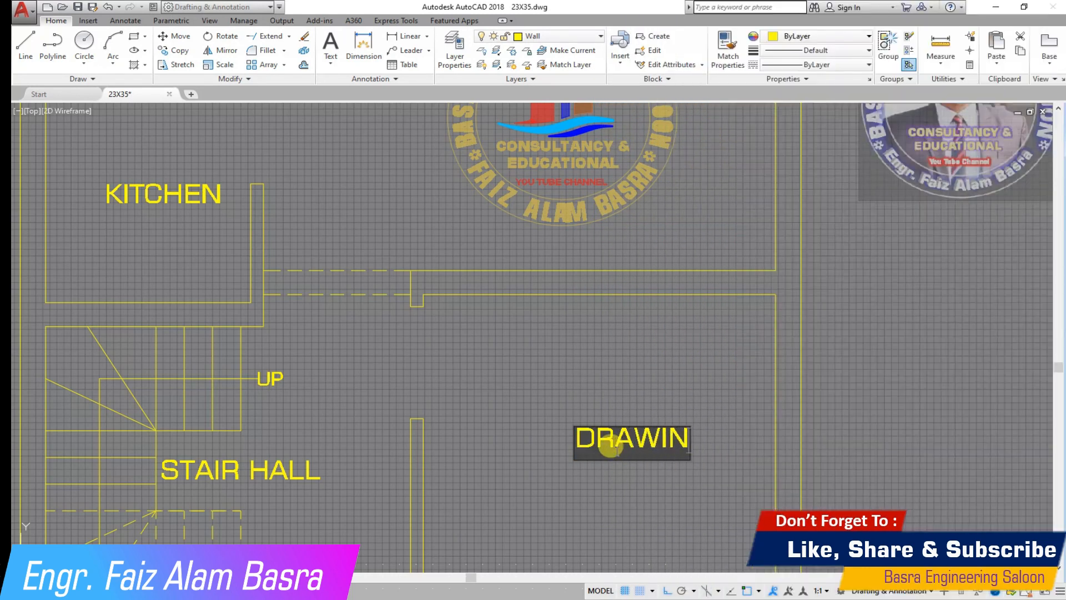
pyautogui.click(555, 478)
pyautogui.scroll(-6, 510, 367)
pyautogui.rightClick(511, 365)
pyautogui.click(543, 374)
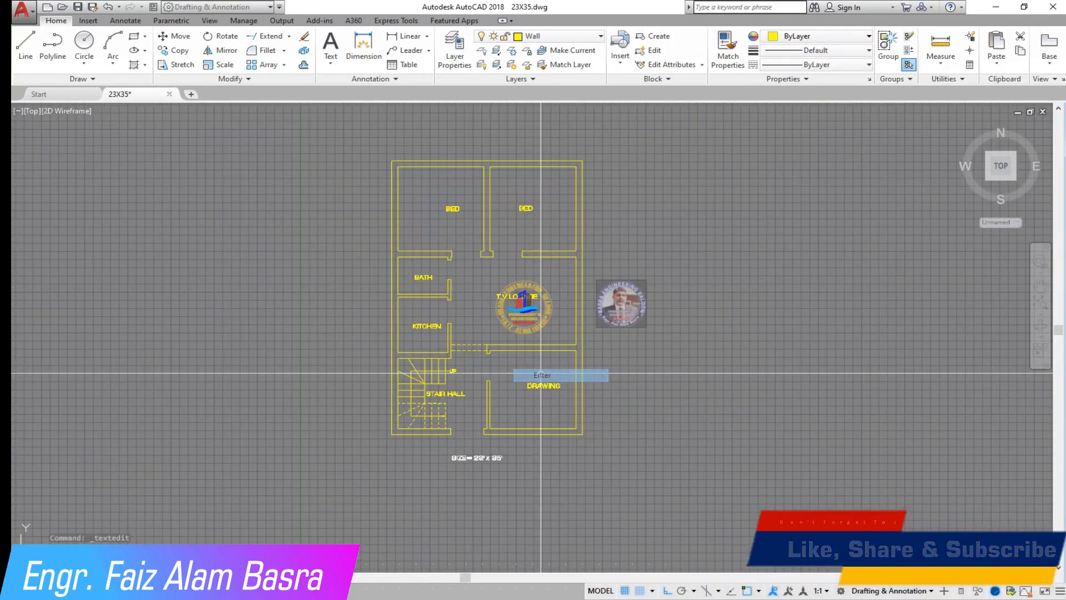
# Move the DRAWING label toward the middle of its room
pyautogui.scroll(4, 525, 372)
pyautogui.click(180, 38)
pyautogui.click(604, 384)
pyautogui.click(576, 407)
pyautogui.rightClick(580, 400)
pyautogui.click(599, 378)
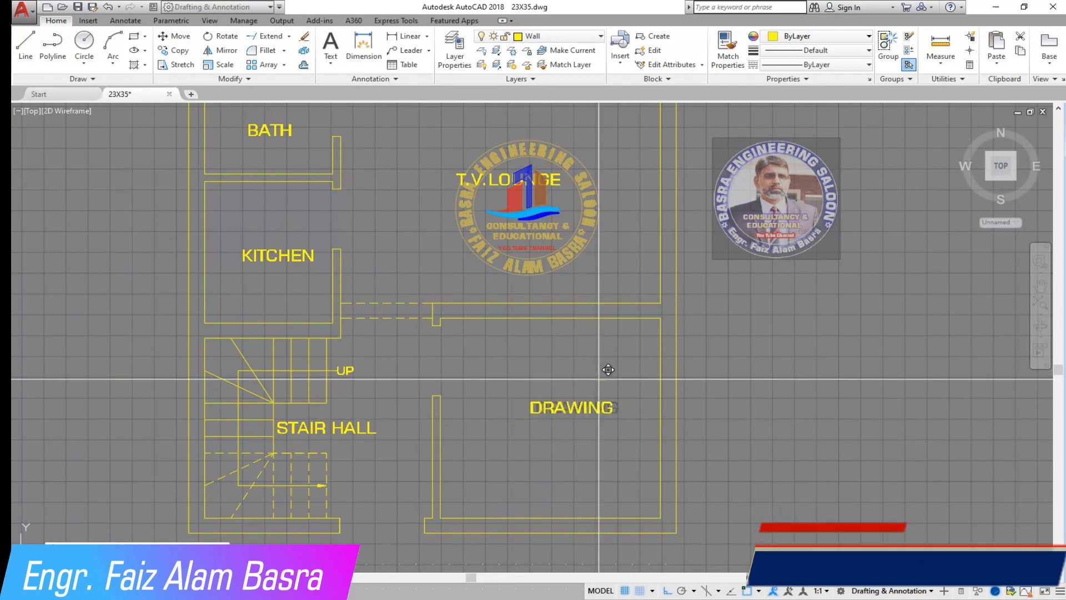
pyautogui.click(567, 392)
pyautogui.scroll(-5, 567, 391)
pyautogui.scroll(4, 555, 388)
pyautogui.scroll(-4, 550, 389)
pyautogui.scroll(2, 571, 389)
pyautogui.scroll(4, 500, 273)
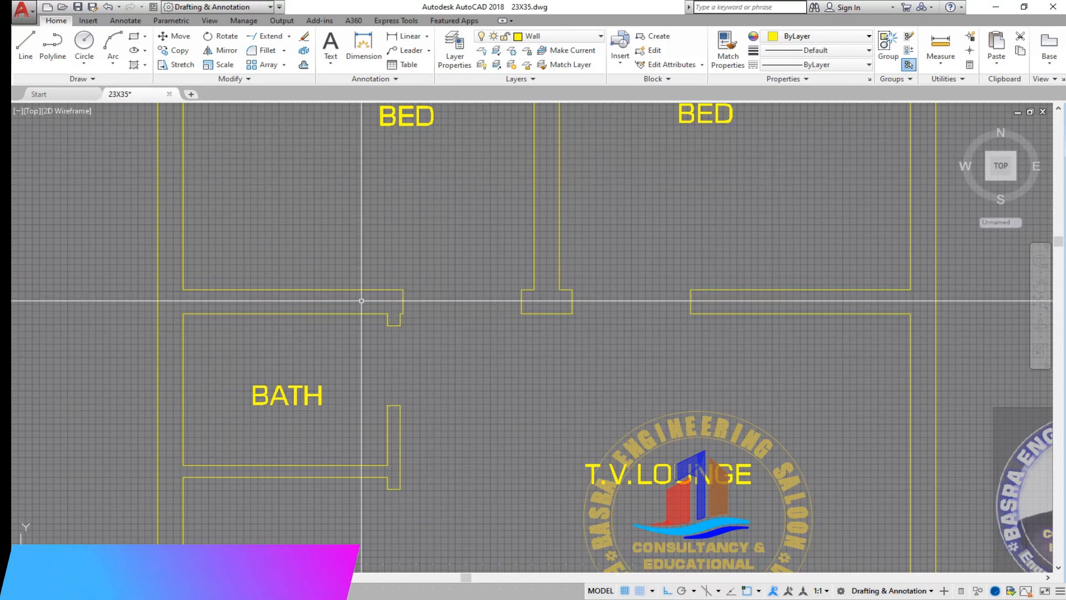
pyautogui.scroll(-4, 362, 300)
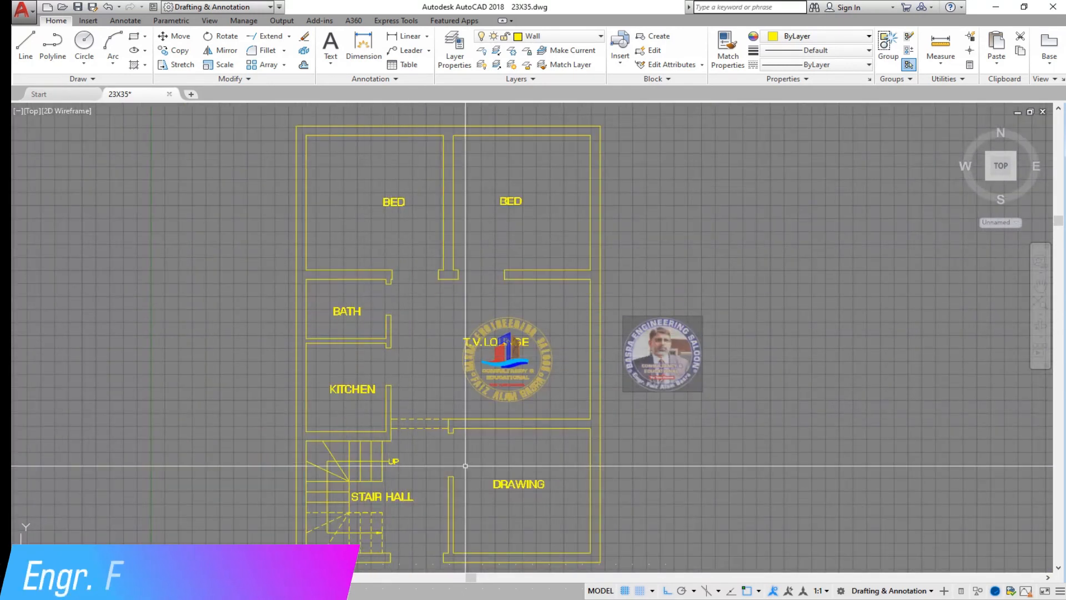
# Copy the double-leaf door from the block collection into the entrance opening in the stair hall's lower wall
pyautogui.scroll(-10, 461, 454)
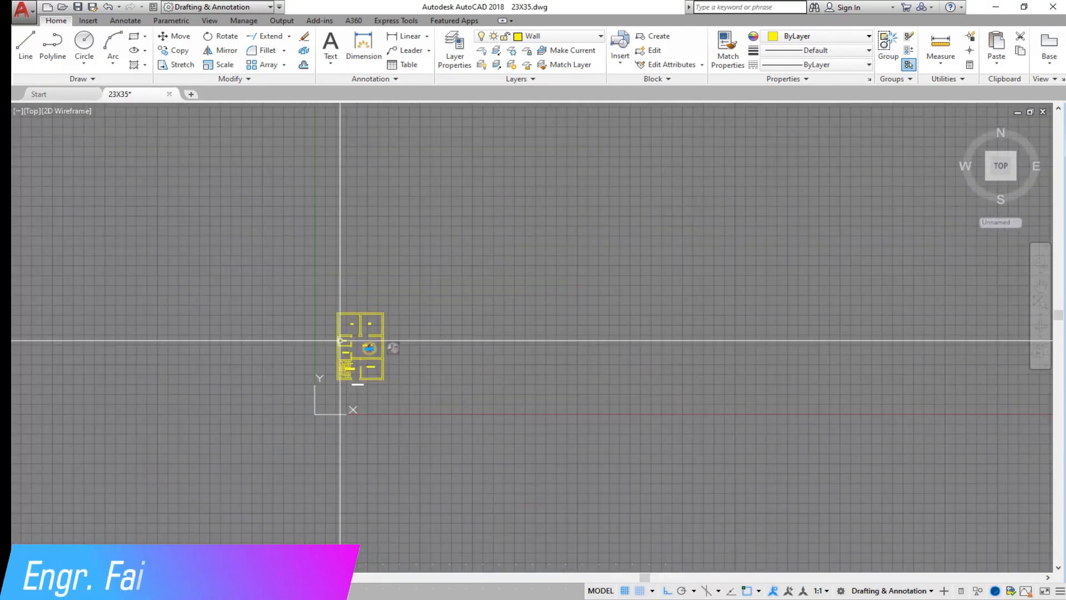
pyautogui.click(179, 51)
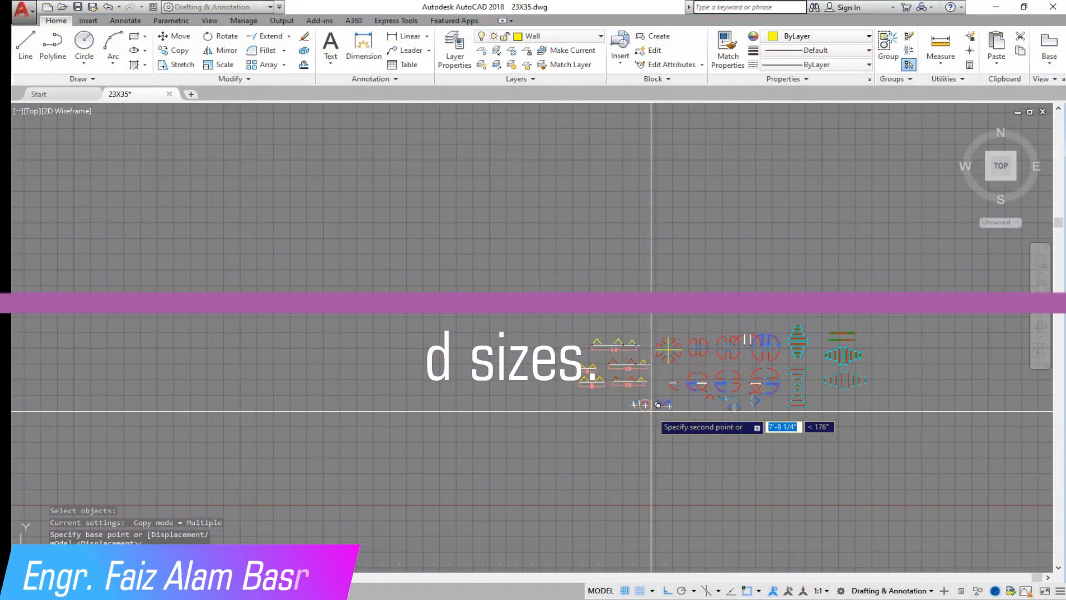
pyautogui.scroll(-3, 644, 405)
pyautogui.scroll(5, 387, 453)
pyautogui.scroll(4, 453, 447)
pyautogui.click(459, 442)
pyautogui.press('Escape')
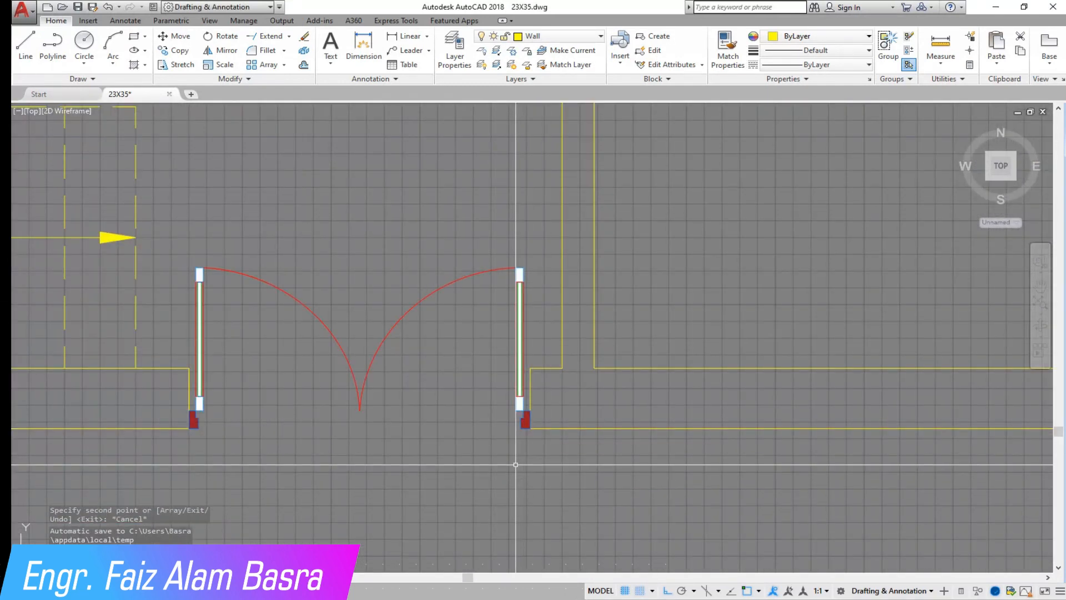
# Move the single-leaf door blocks beside the plan into the two bedroom openings and the kitchen opening
pyautogui.scroll(-6, 516, 465)
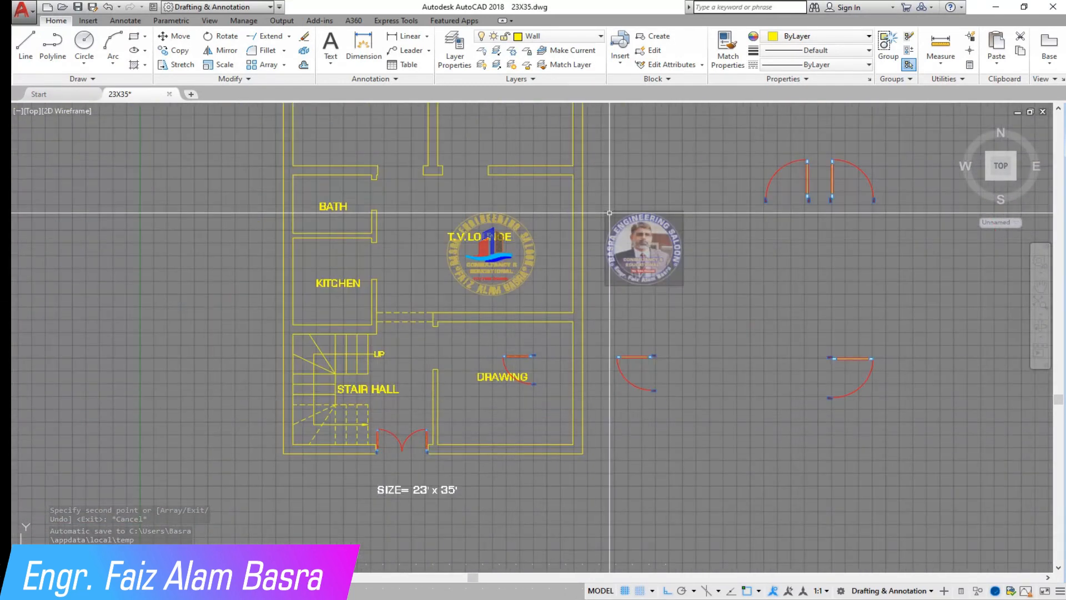
pyautogui.scroll(2, 667, 166)
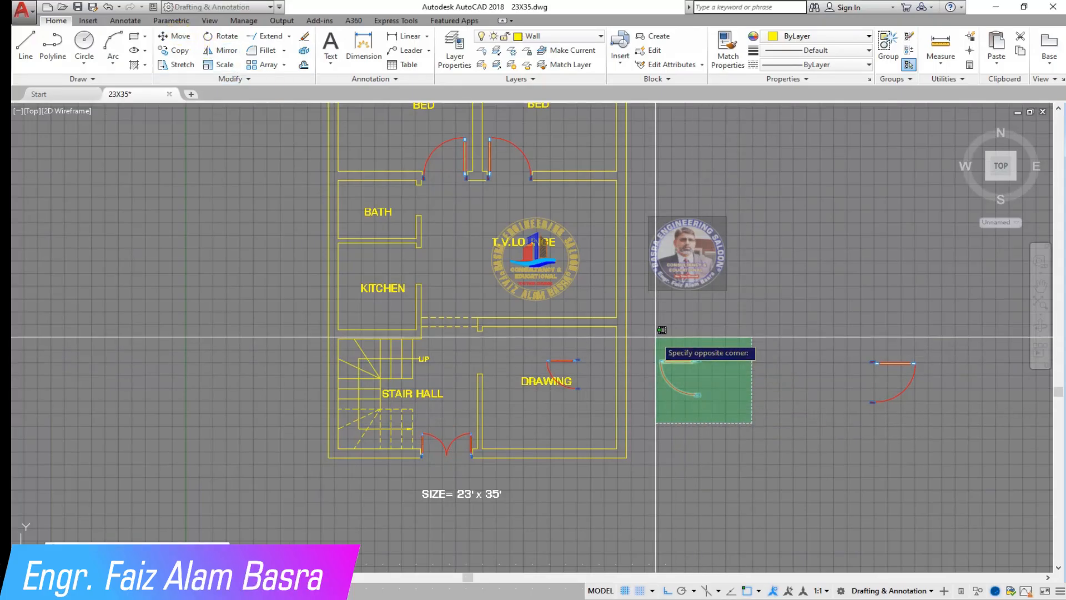
pyautogui.press('Return')
pyautogui.scroll(5, 704, 365)
pyautogui.click(714, 361)
pyautogui.scroll(-3, 716, 364)
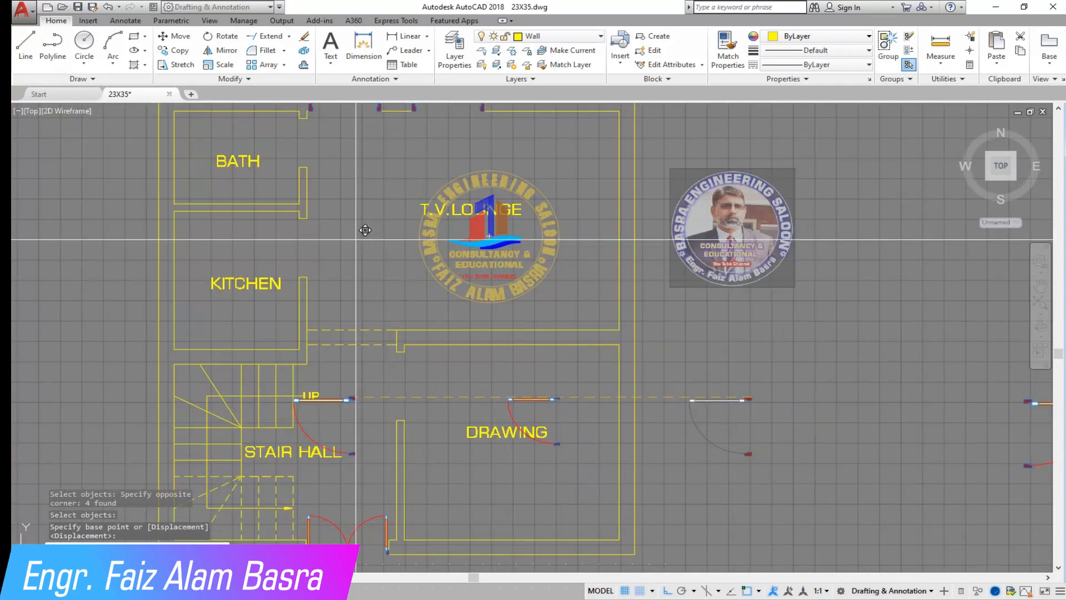
pyautogui.click(299, 222)
# Move the small door block lying in the drawing room into the bath's door opening
pyautogui.click(489, 378)
pyautogui.click(587, 442)
pyautogui.press('Return')
pyautogui.click(557, 397)
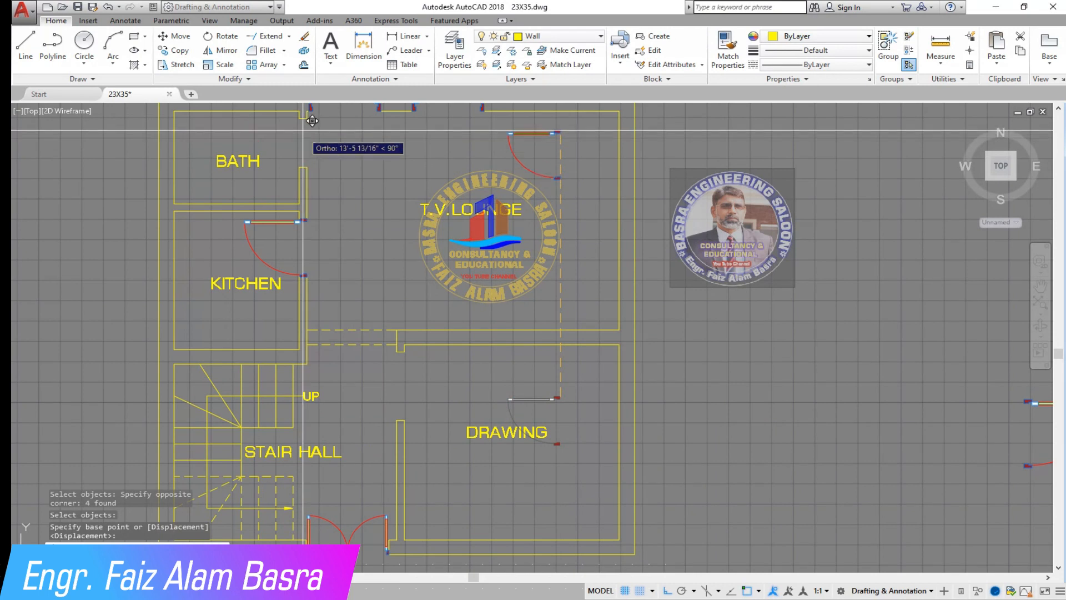
pyautogui.scroll(7, 284, 202)
pyautogui.scroll(-5, 359, 198)
pyautogui.scroll(5, 402, 483)
pyautogui.scroll(-12, 369, 295)
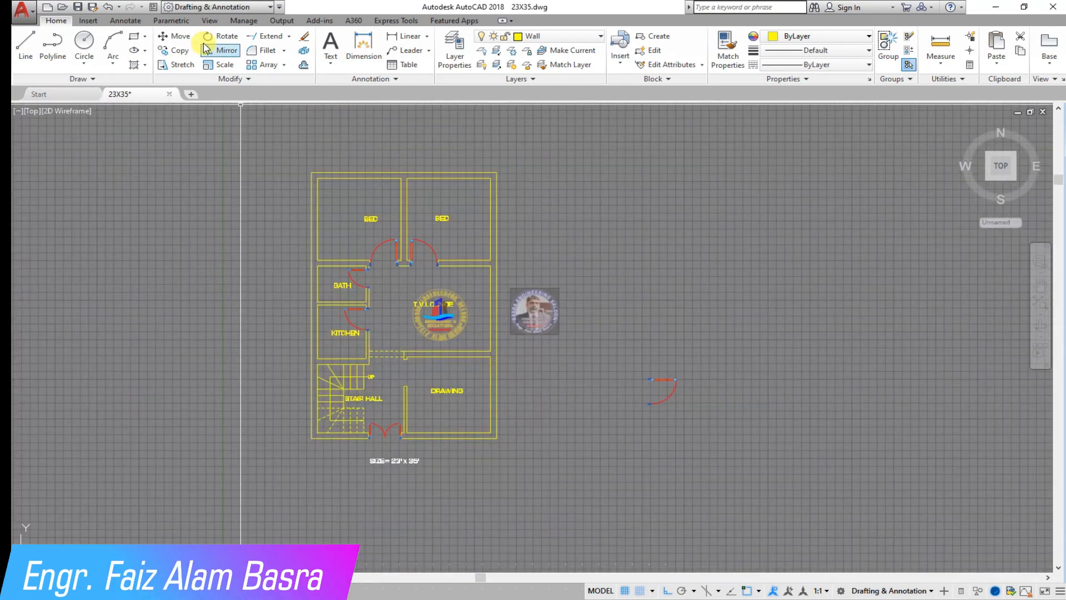
# Move the remaining door block beside the plan into the opening between the stair hall and drawing room
pyautogui.click(756, 455)
pyautogui.click(585, 327)
pyautogui.scroll(7, 642, 383)
pyautogui.press('Return')
pyautogui.click(696, 354)
pyautogui.scroll(-8, 696, 354)
pyautogui.scroll(5, 476, 316)
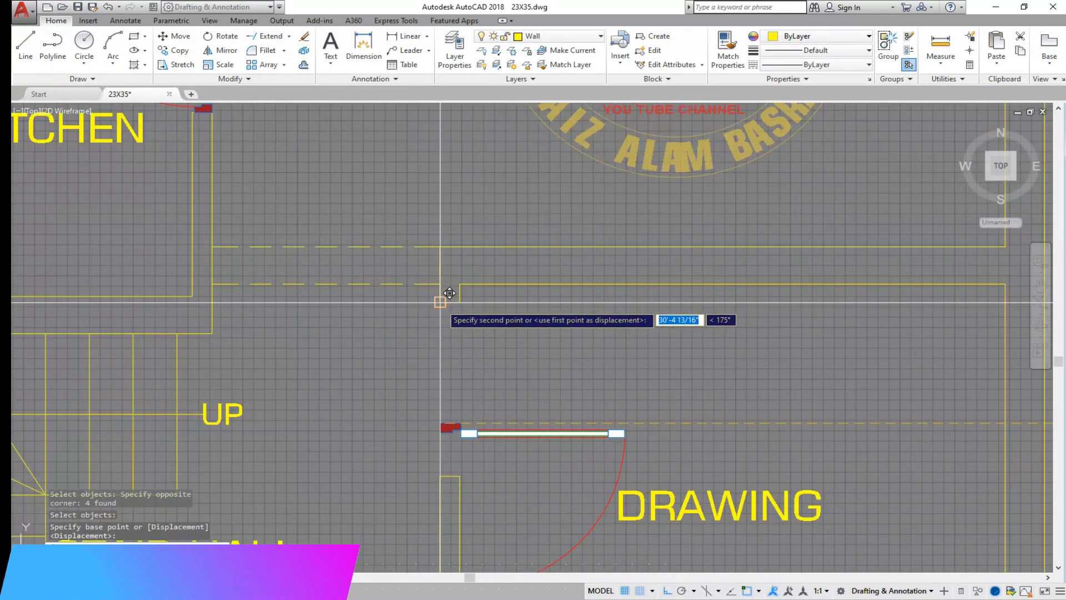
pyautogui.scroll(-4, 329, 391)
pyautogui.scroll(-3, 388, 444)
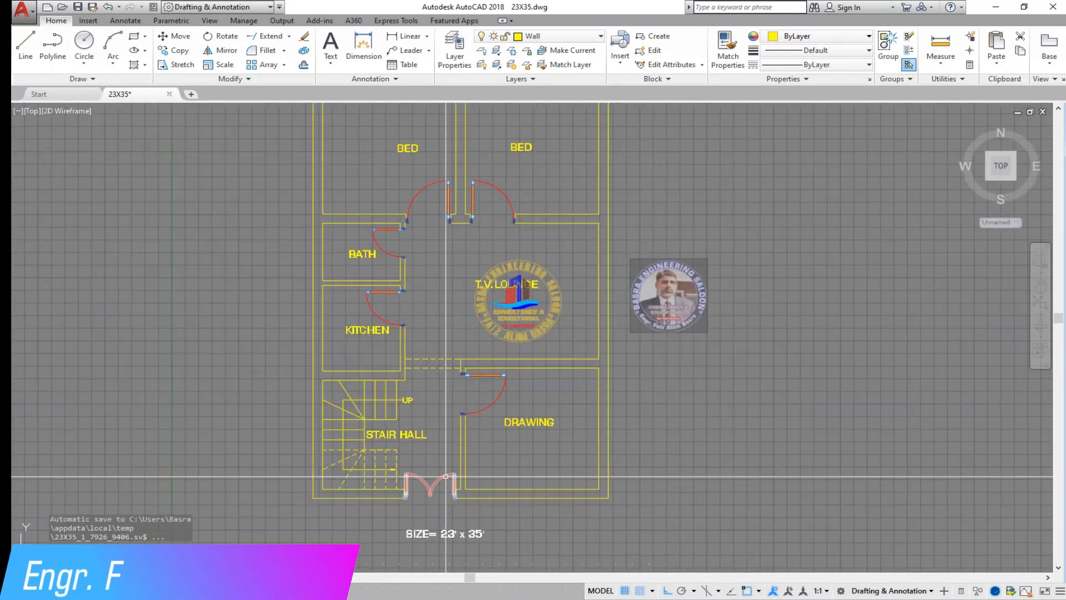
pyautogui.scroll(3, 430, 464)
pyautogui.scroll(-2, 404, 379)
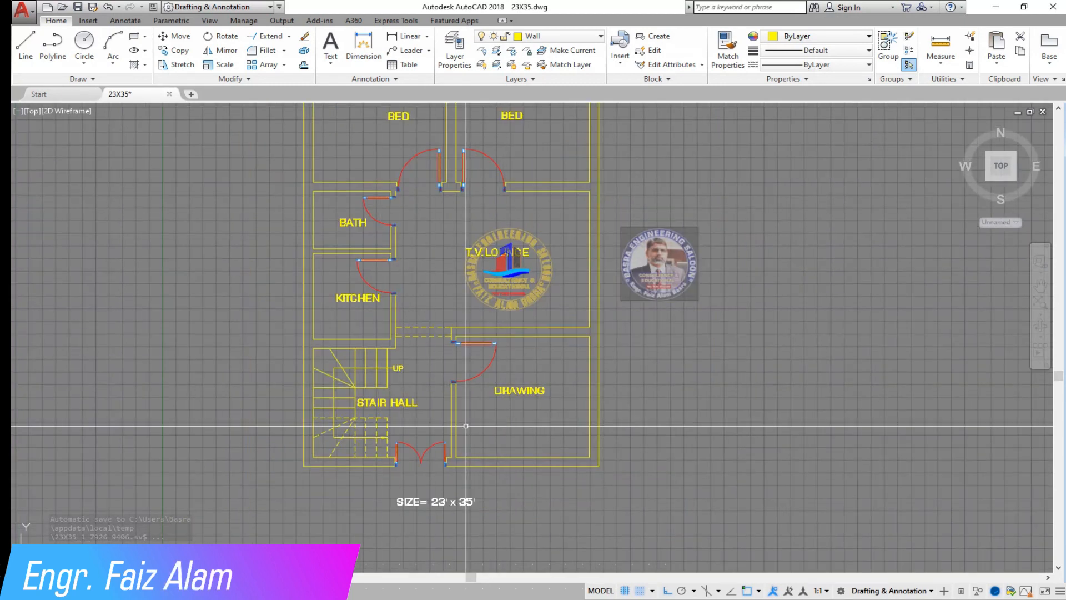
pyautogui.scroll(-3, 314, 438)
pyautogui.scroll(3, 366, 499)
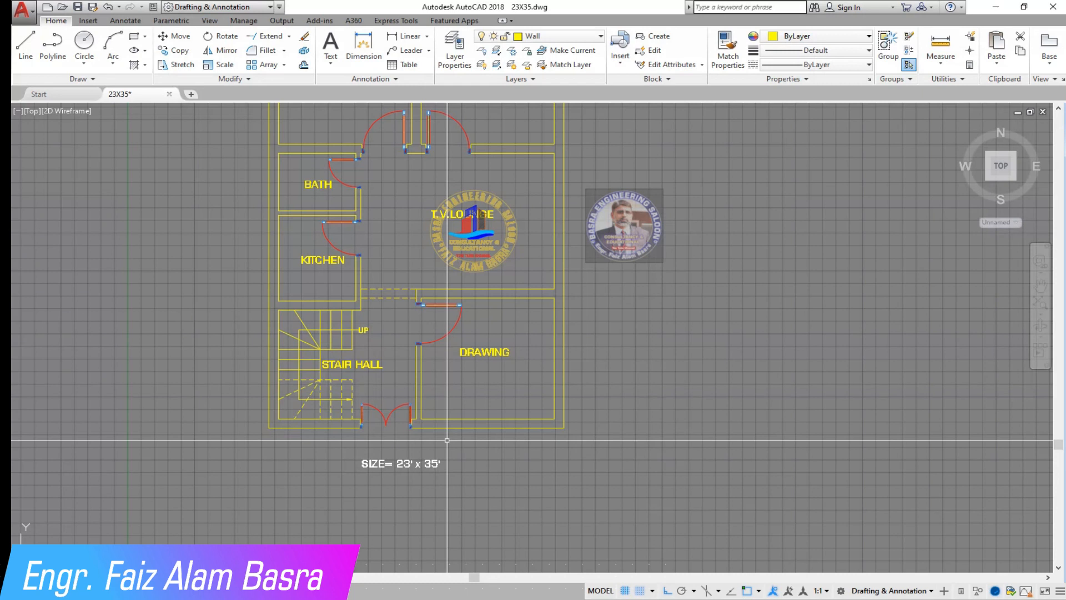
pyautogui.scroll(-3, 447, 440)
pyautogui.scroll(3, 384, 290)
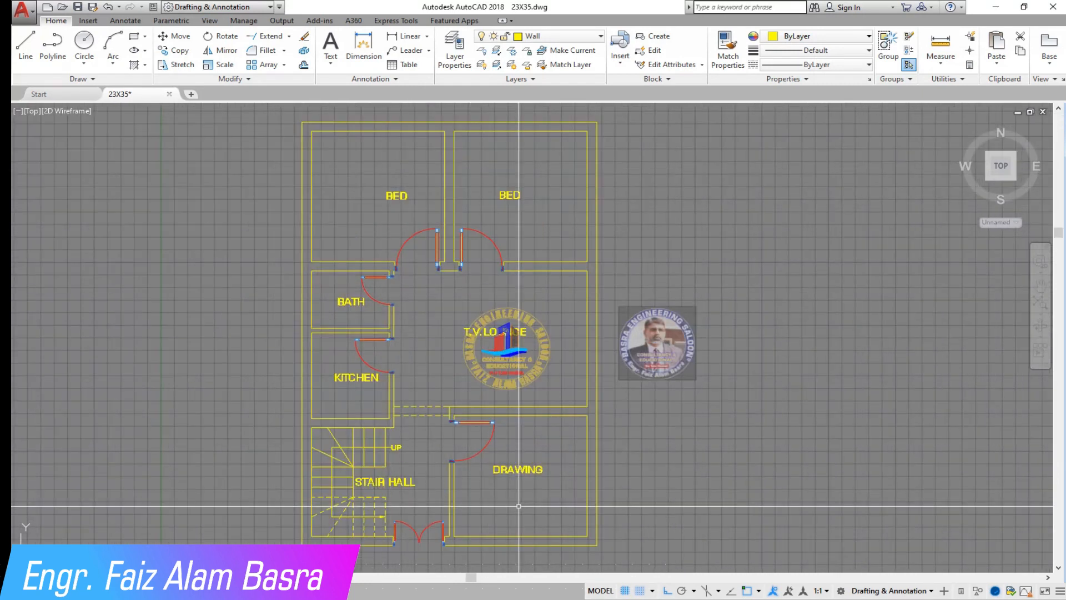
# Increase the text height of the UP label beside the stair
pyautogui.doubleClick(396, 447)
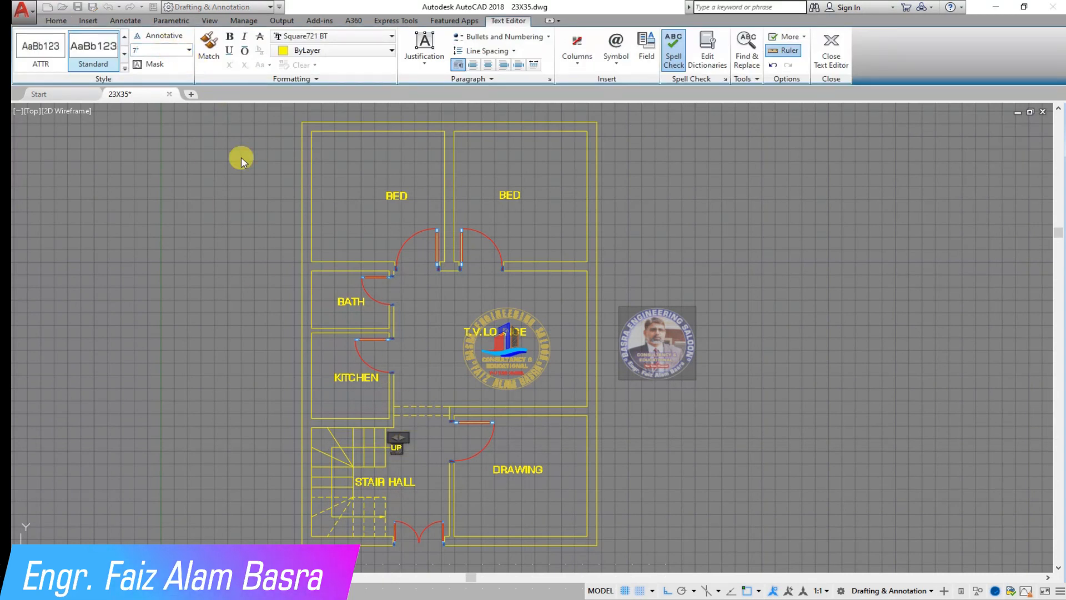
pyautogui.hotkey('ctrl', 'a')
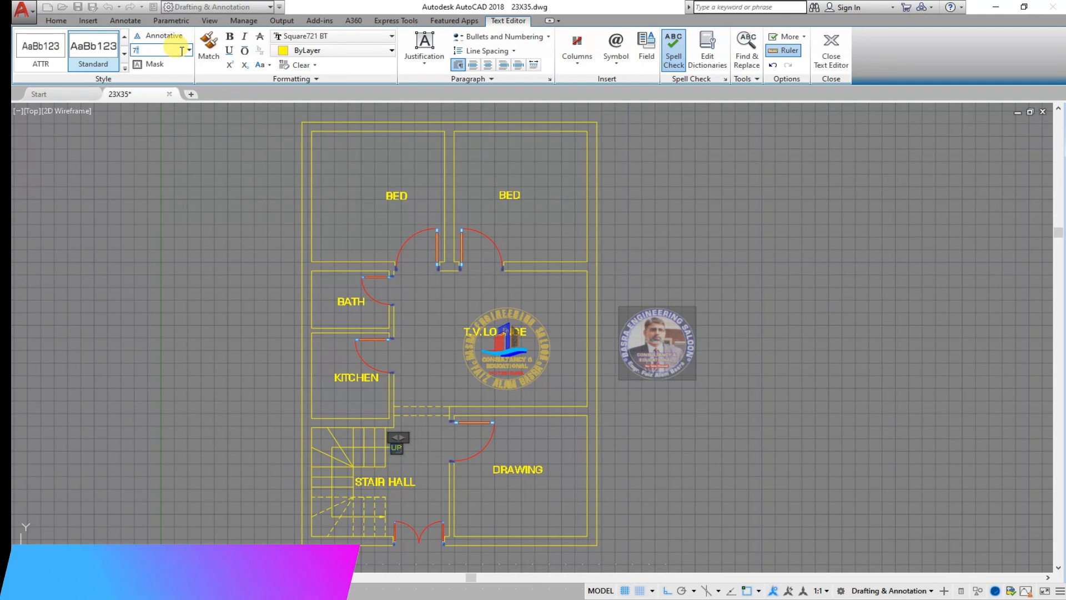
pyautogui.press('Escape')
pyautogui.click(553, 307)
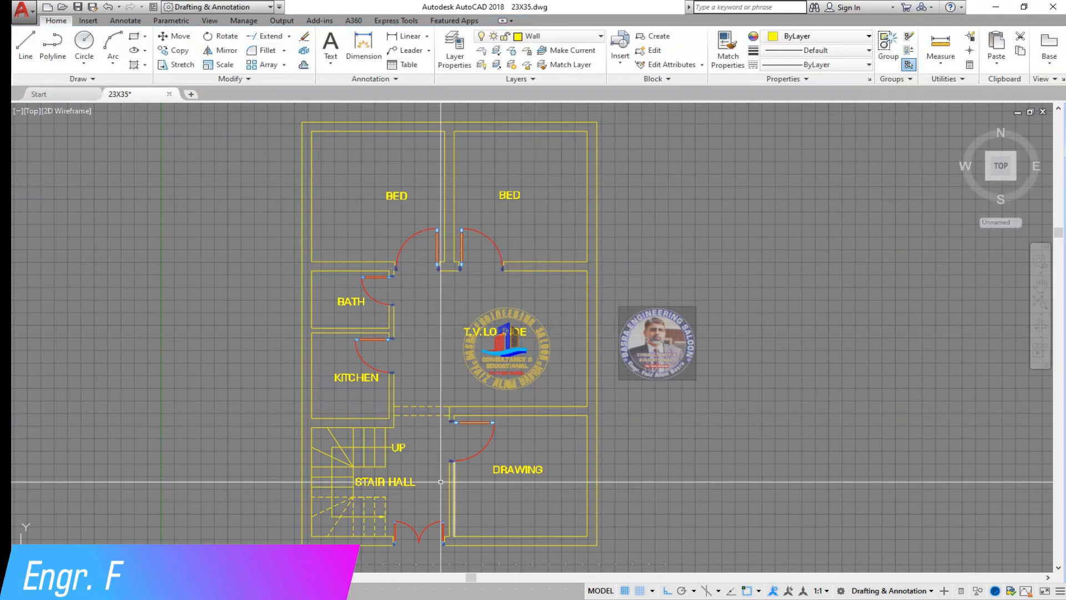
pyautogui.scroll(4, 387, 496)
pyautogui.scroll(-4, 316, 332)
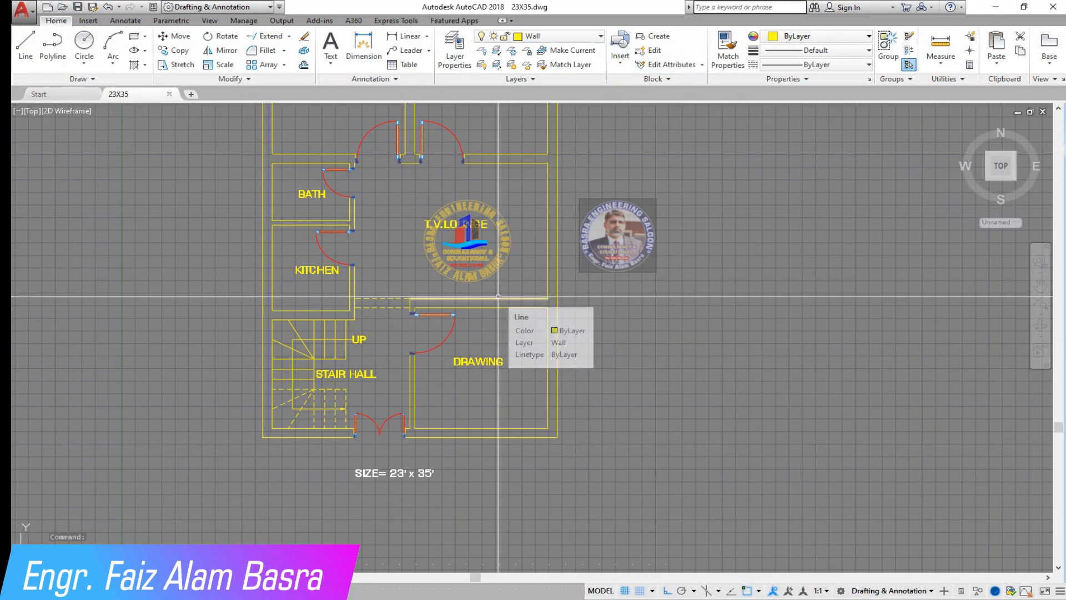
pyautogui.scroll(-4, 392, 318)
pyautogui.scroll(4, 404, 221)
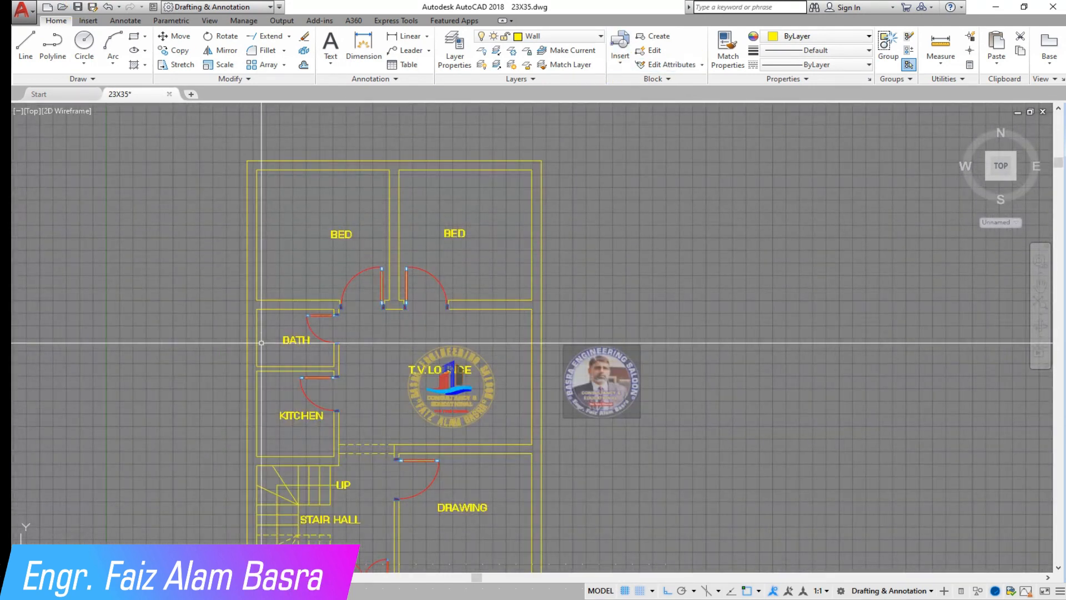
# Copy three vertical and two horizontal window blocks from the collection, placing the largest horizontal one in the drawing room's lower wall
pyautogui.scroll(-2, 314, 239)
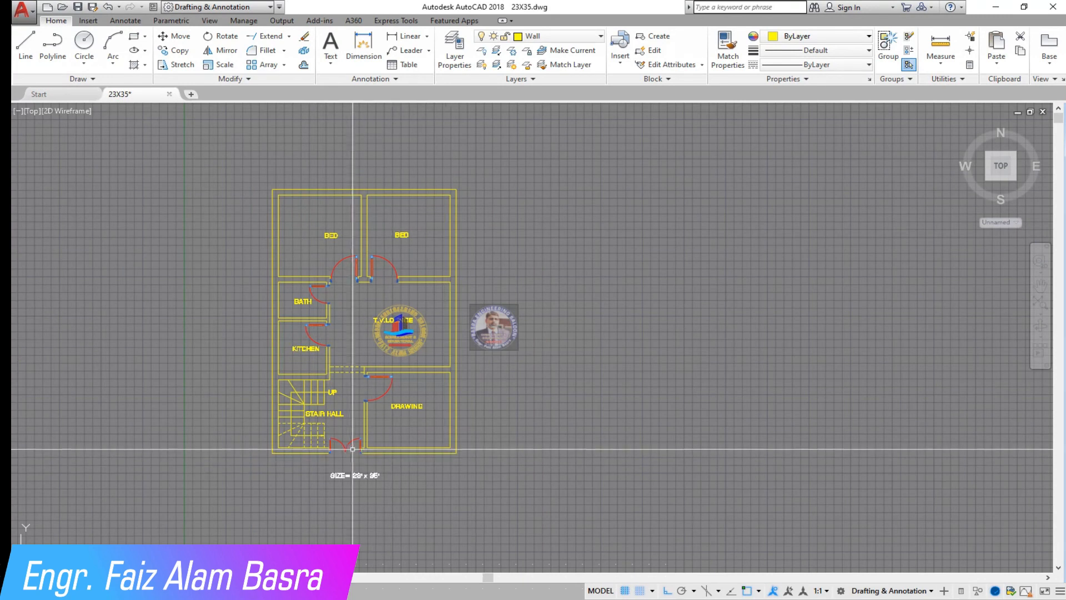
pyautogui.scroll(-8, 278, 245)
pyautogui.moveTo(888, 253); pyautogui.dragTo(639, 252, button='middle')
pyautogui.scroll(2, 636, 252)
pyautogui.scroll(8, 533, 239)
pyautogui.scroll(5, 651, 186)
pyautogui.click(656, 510)
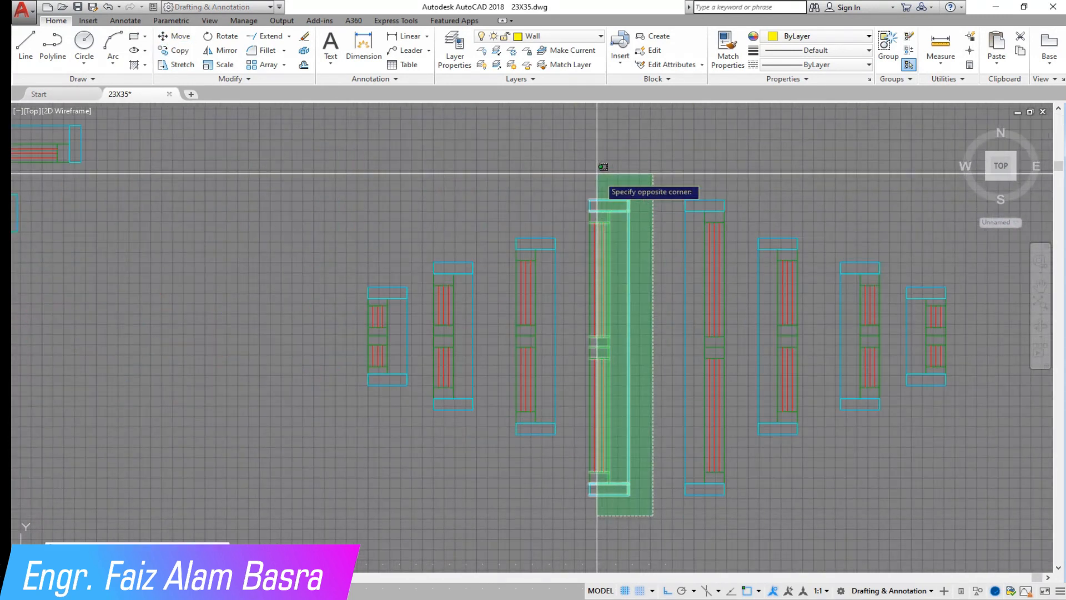
pyautogui.click(579, 156)
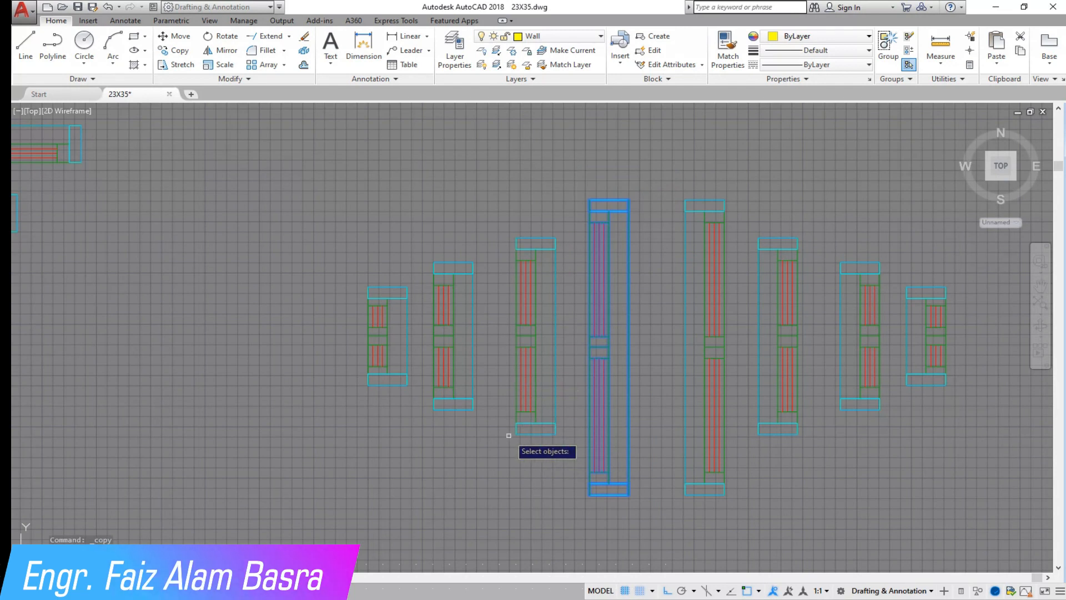
pyautogui.click(571, 502)
pyautogui.click(523, 188)
pyautogui.click(423, 392)
pyautogui.click(390, 281)
pyautogui.scroll(-4, 679, 292)
pyautogui.scroll(4, 352, 216)
pyautogui.click(678, 314)
pyautogui.click(315, 242)
pyautogui.click(636, 375)
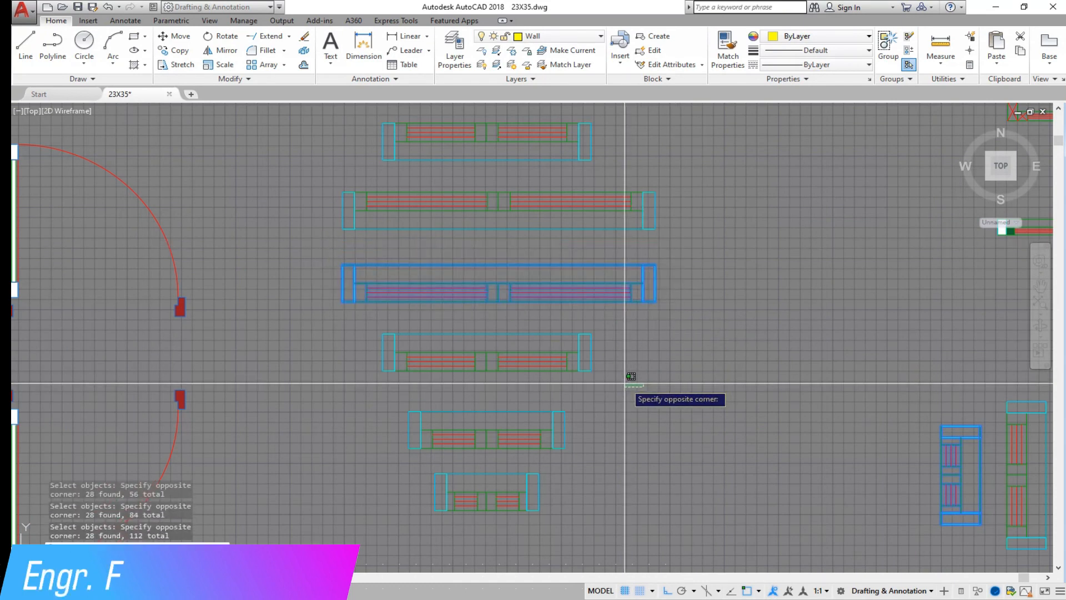
pyautogui.click(377, 317)
pyautogui.press('Return')
pyautogui.scroll(-10, 554, 267)
pyautogui.click(807, 322)
pyautogui.scroll(12, 507, 328)
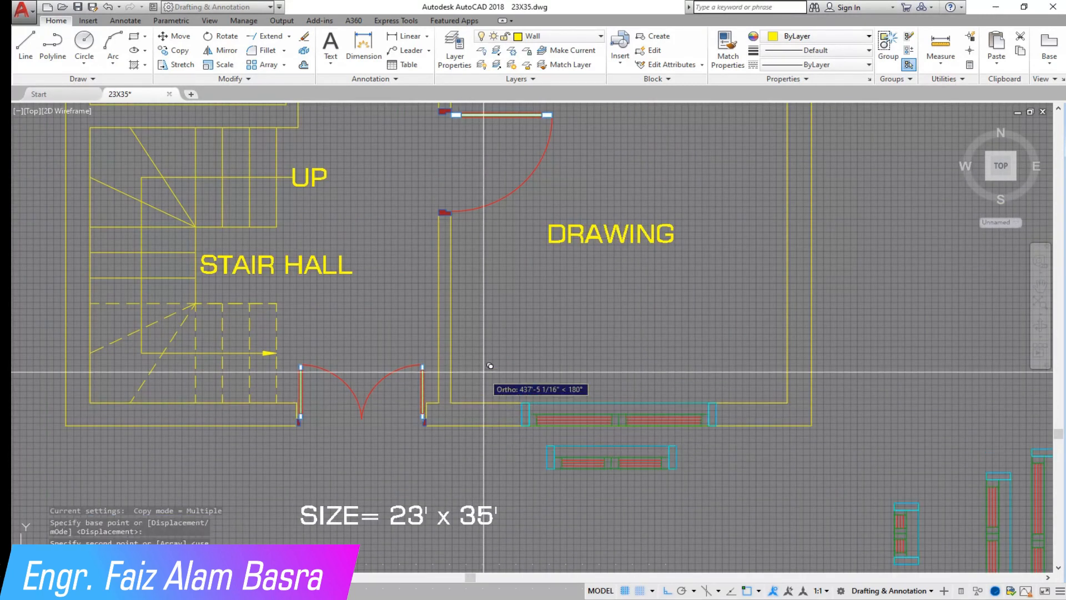
# Move the smaller horizontal window block into the stair hall's lower wall below the stair
pyautogui.click(189, 37)
pyautogui.click(750, 507)
pyautogui.click(535, 443)
pyautogui.press('Return')
pyautogui.click(612, 445)
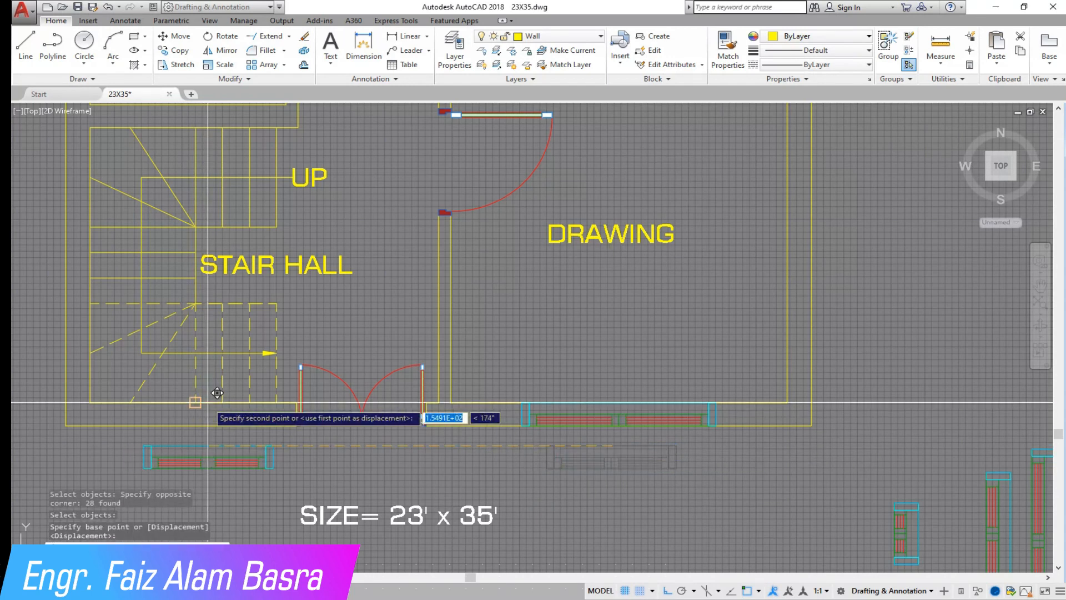
pyautogui.scroll(6, 197, 401)
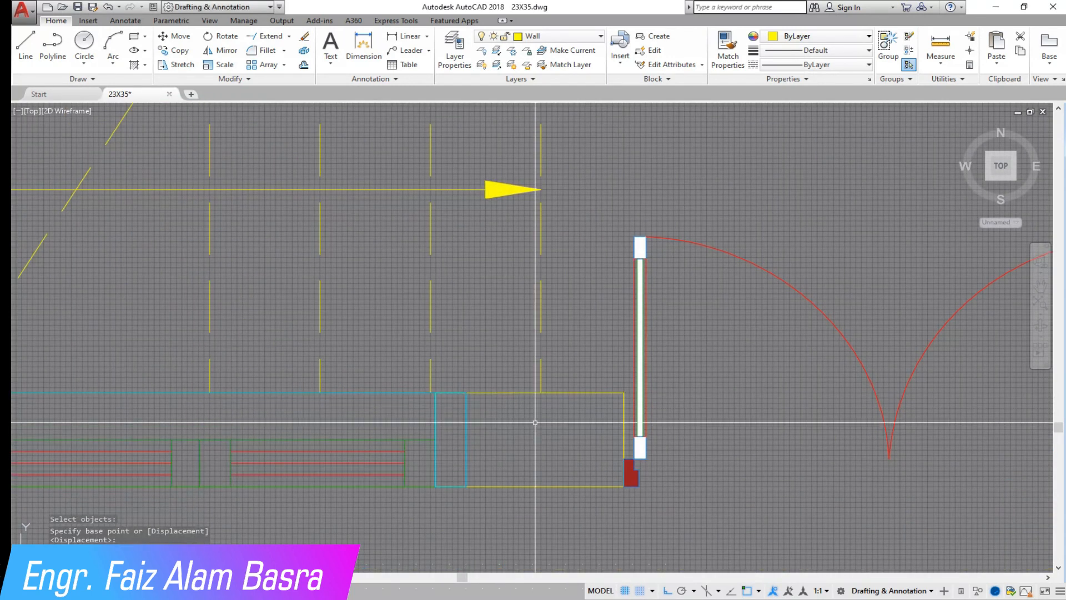
# Move the three vertical window blocks together so the largest sits in the left bedroom's outer wall
pyautogui.scroll(-10, 535, 423)
pyautogui.click(178, 37)
pyautogui.click(590, 500)
pyautogui.click(512, 417)
pyautogui.press('Return')
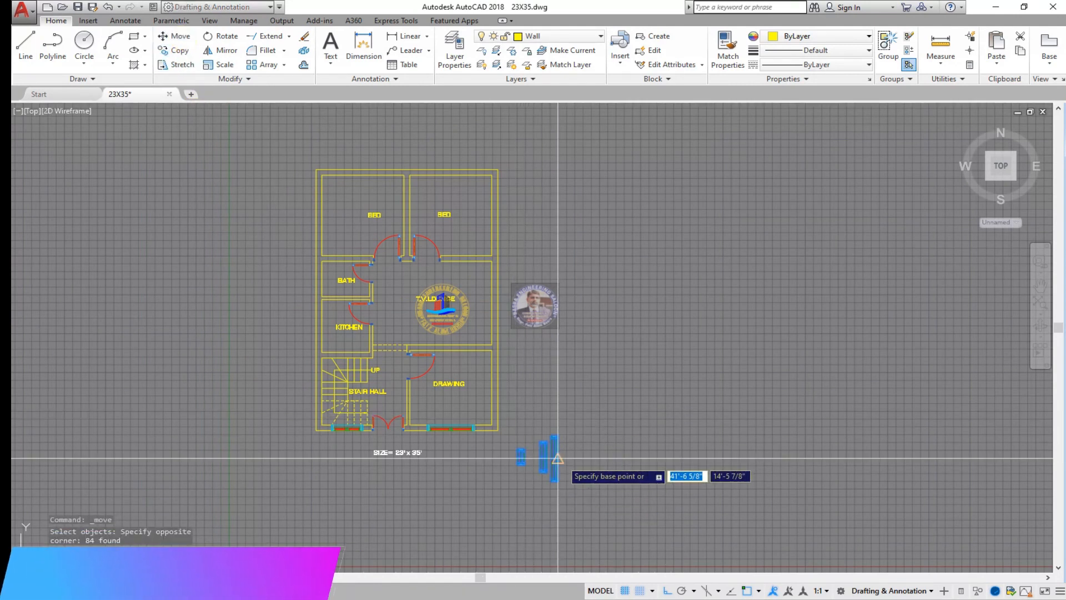
pyautogui.click(557, 458)
pyautogui.scroll(4, 310, 206)
pyautogui.scroll(2, 311, 205)
pyautogui.scroll(-2, 368, 234)
pyautogui.scroll(-3, 339, 193)
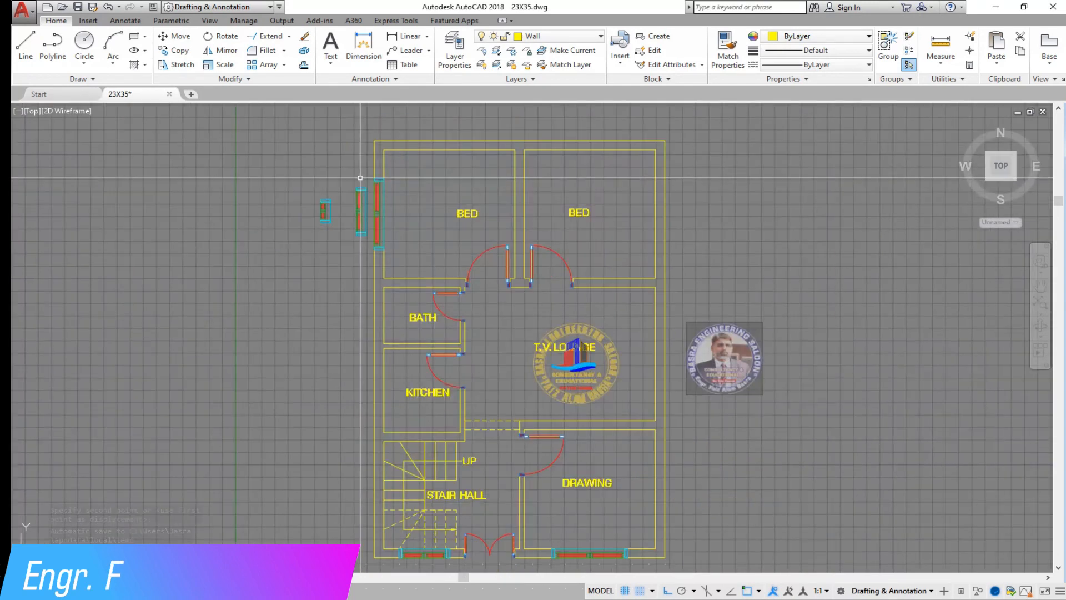
# Move the smallest vertical window block into the bath's outer wall
pyautogui.scroll(3, 360, 174)
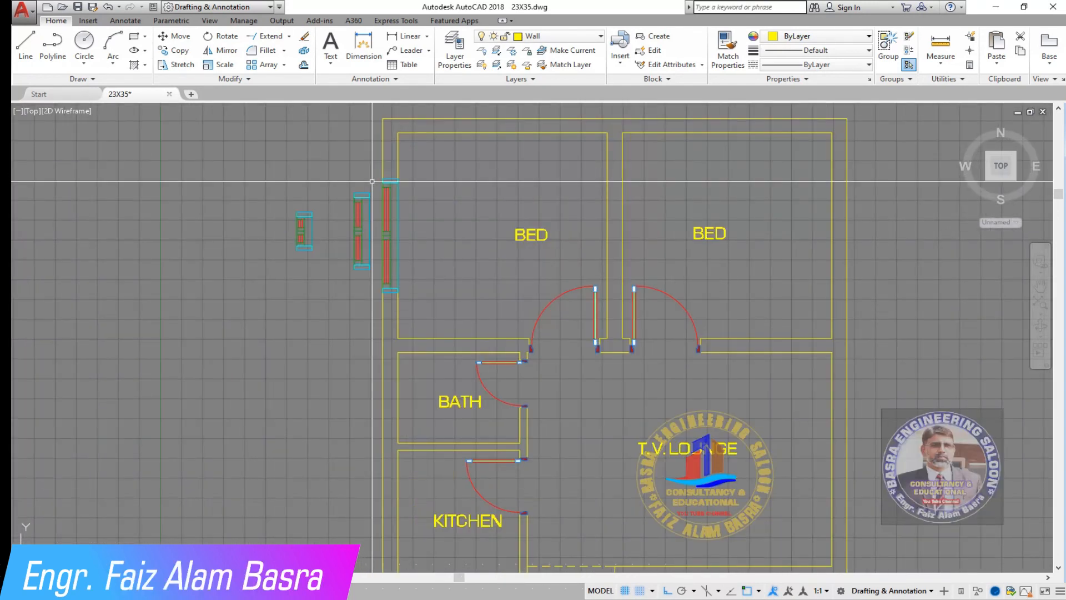
pyautogui.scroll(2, 273, 222)
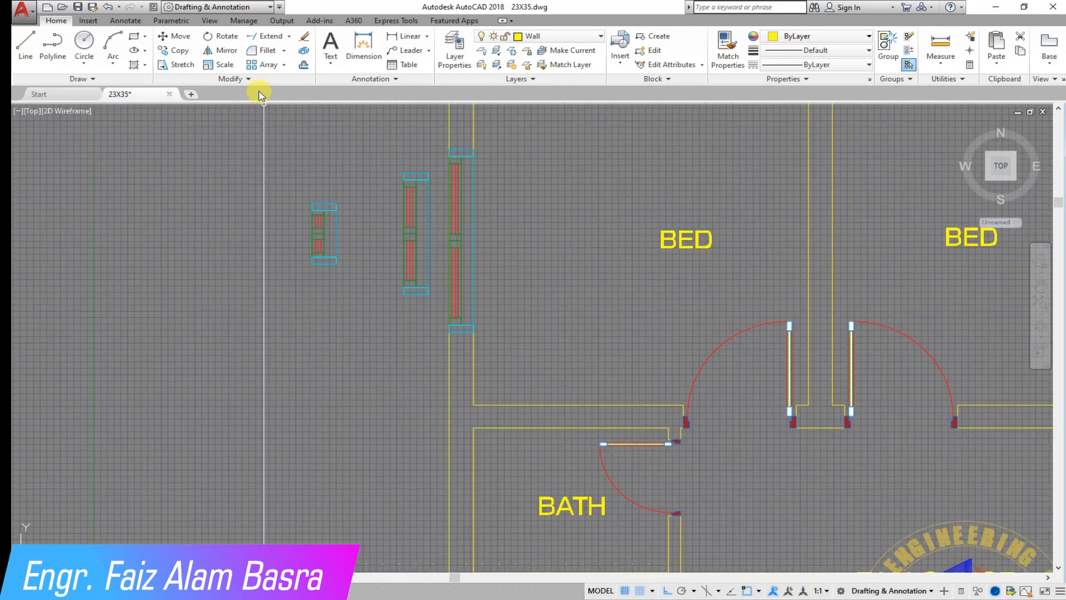
pyautogui.click(296, 190)
pyautogui.press('Return')
pyautogui.click(336, 234)
pyautogui.click(474, 500)
# Move the medium vertical window block into the kitchen's outer wall
pyautogui.click(175, 36)
pyautogui.click(443, 305)
pyautogui.click(375, 165)
pyautogui.press('Return')
pyautogui.scroll(-4, 444, 317)
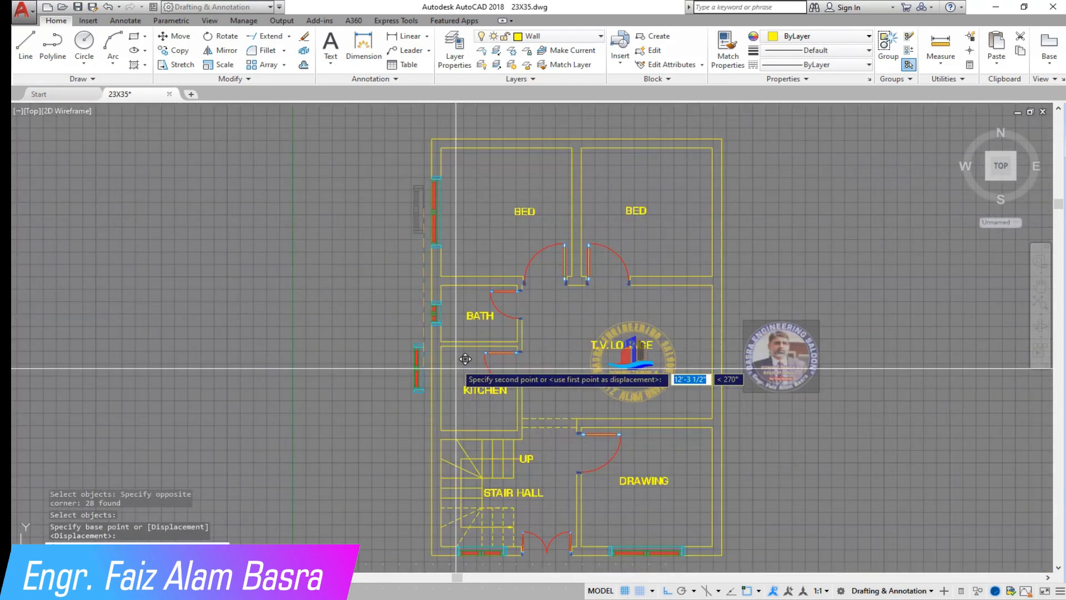
pyautogui.scroll(4, 416, 361)
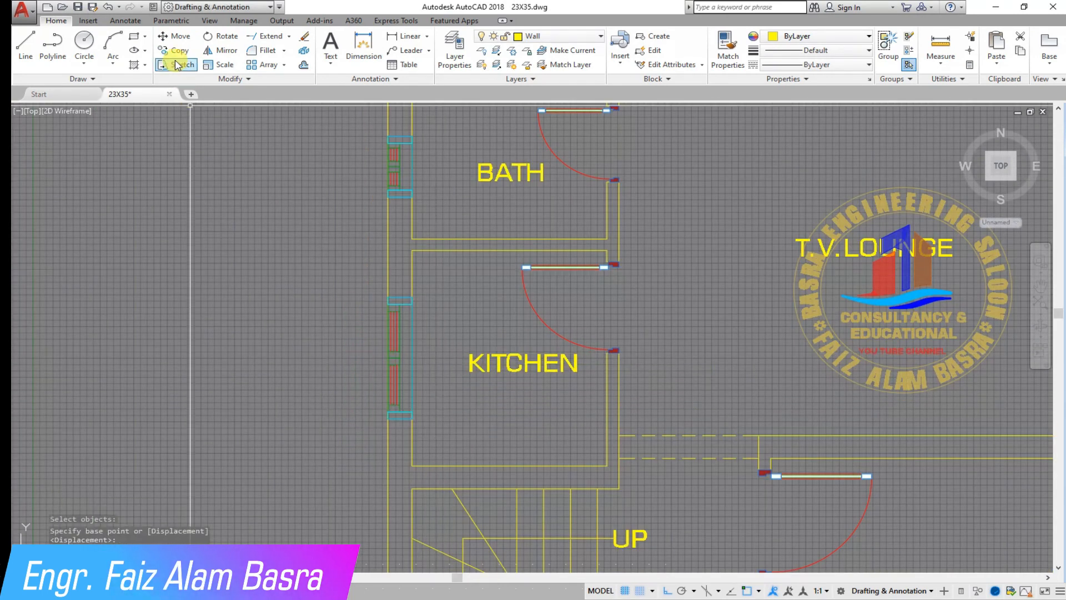
# Try to shift the kitchen window slightly downward along the outer wall
pyautogui.click(188, 43)
pyautogui.click(371, 286)
pyautogui.click(422, 427)
pyautogui.press('Return')
pyautogui.click(311, 279)
pyautogui.click(315, 305)
pyautogui.scroll(-4, 372, 414)
pyautogui.scroll(4, 371, 440)
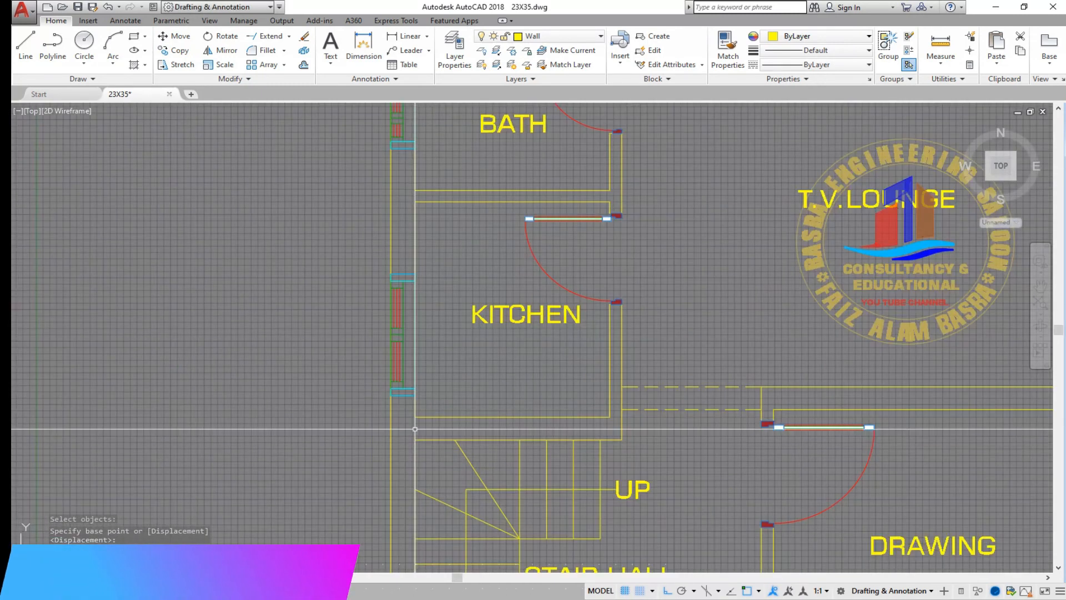
pyautogui.click(108, 7)
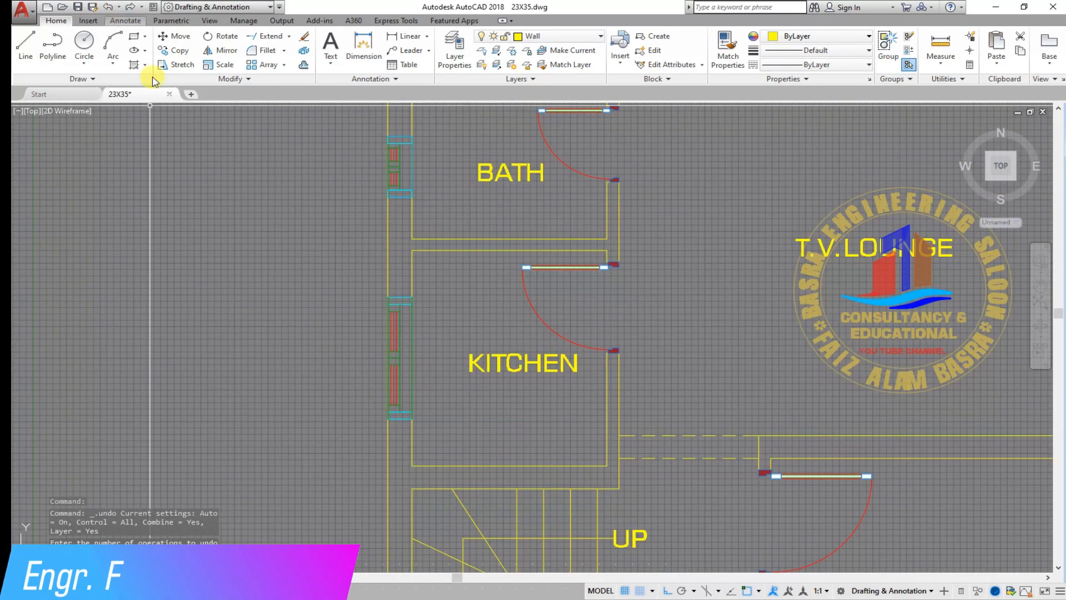
# Shift the bath window slightly downward along the outer wall
pyautogui.scroll(-2, 428, 412)
pyautogui.scroll(4, 396, 240)
pyautogui.click(175, 37)
pyautogui.click(378, 220)
pyautogui.click(466, 340)
pyautogui.press('Return')
pyautogui.click(495, 225)
pyautogui.click(495, 269)
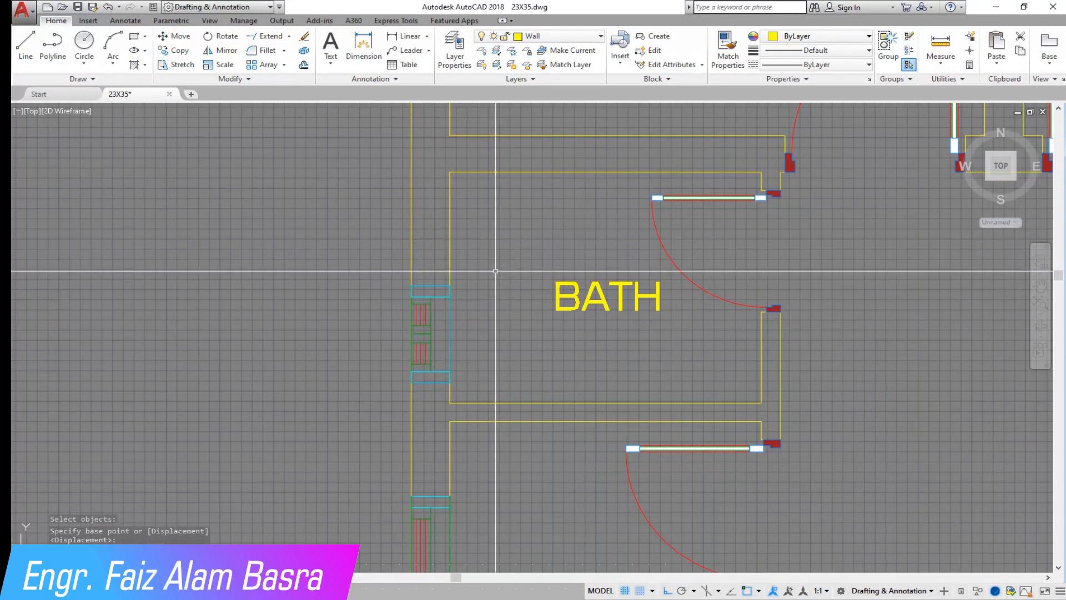
# Dimension the left bedroom's inner width along its upper wall
pyautogui.scroll(-6, 463, 339)
pyautogui.scroll(4, 543, 161)
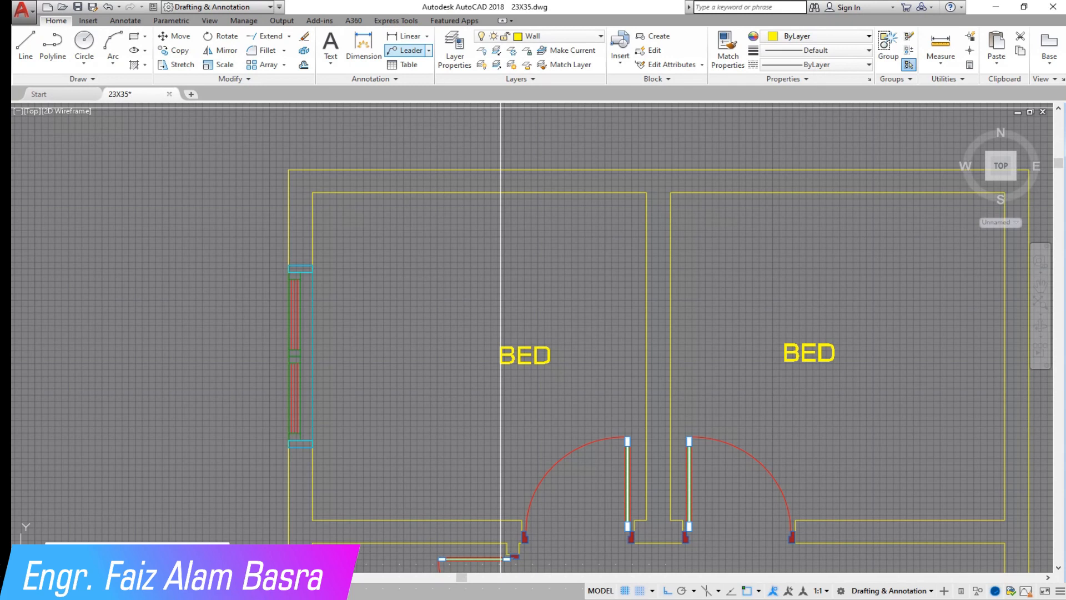
pyautogui.click(410, 37)
pyautogui.press('Return')
pyautogui.click(431, 194)
pyautogui.click(440, 218)
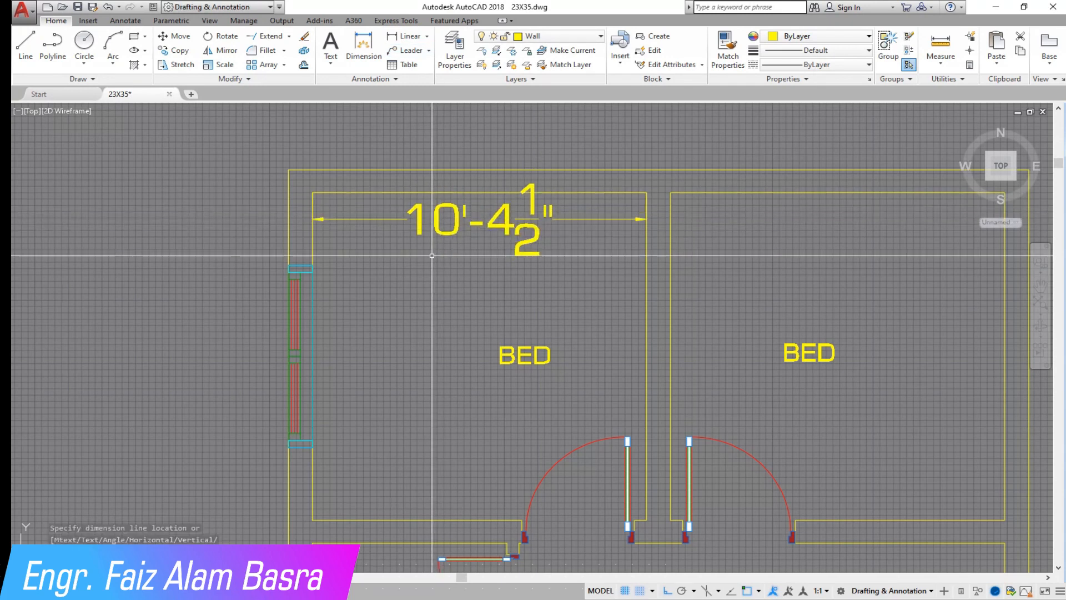
# Delete the width dimension from the left bedroom
pyautogui.click(443, 224)
pyautogui.click(407, 214)
pyautogui.press('Escape')
pyautogui.click(494, 227)
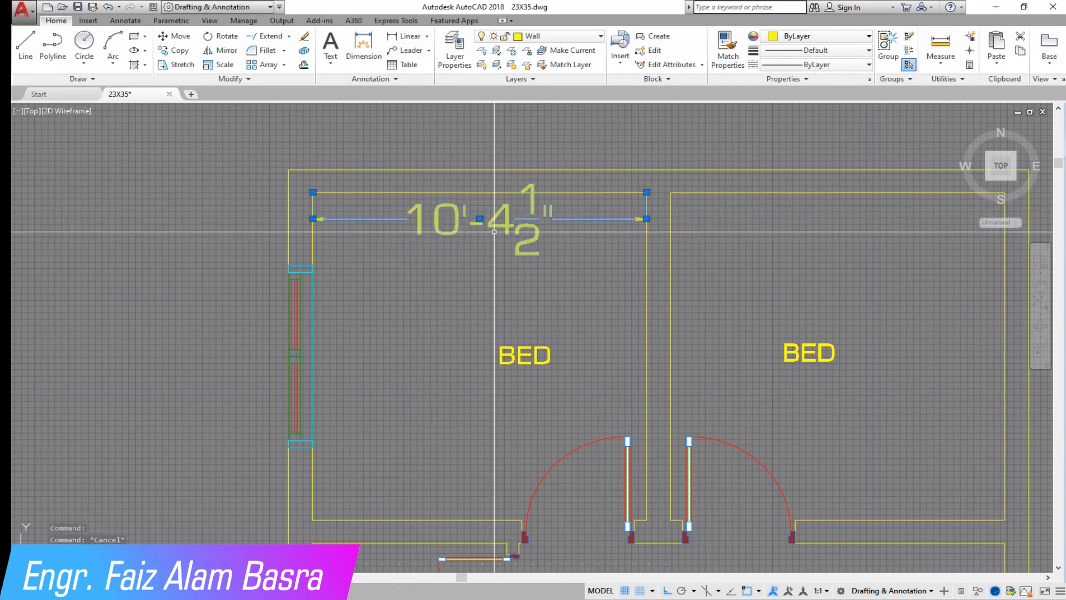
pyautogui.press('Delete')
pyautogui.scroll(-2, 453, 188)
pyautogui.scroll(2, 556, 319)
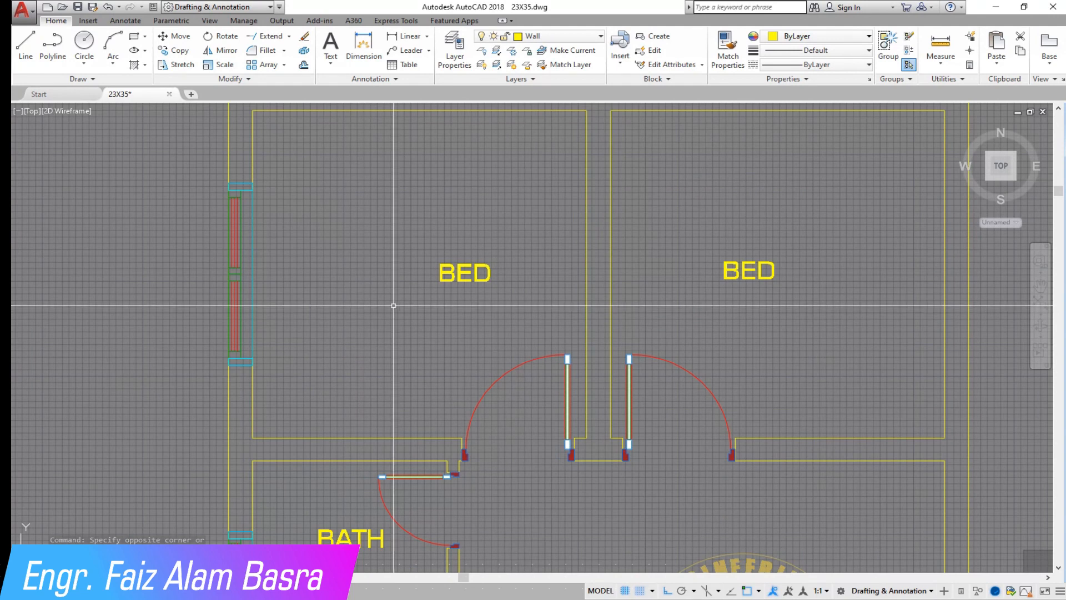
pyautogui.moveTo(393, 305); pyautogui.dragTo(333, 333, button='middle')
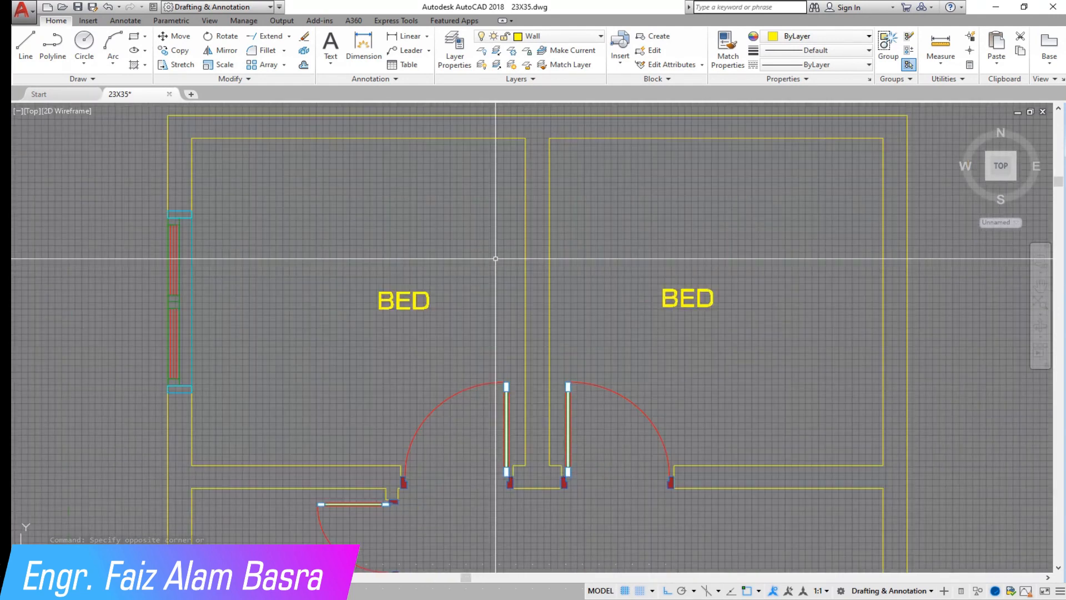
pyautogui.click(304, 66)
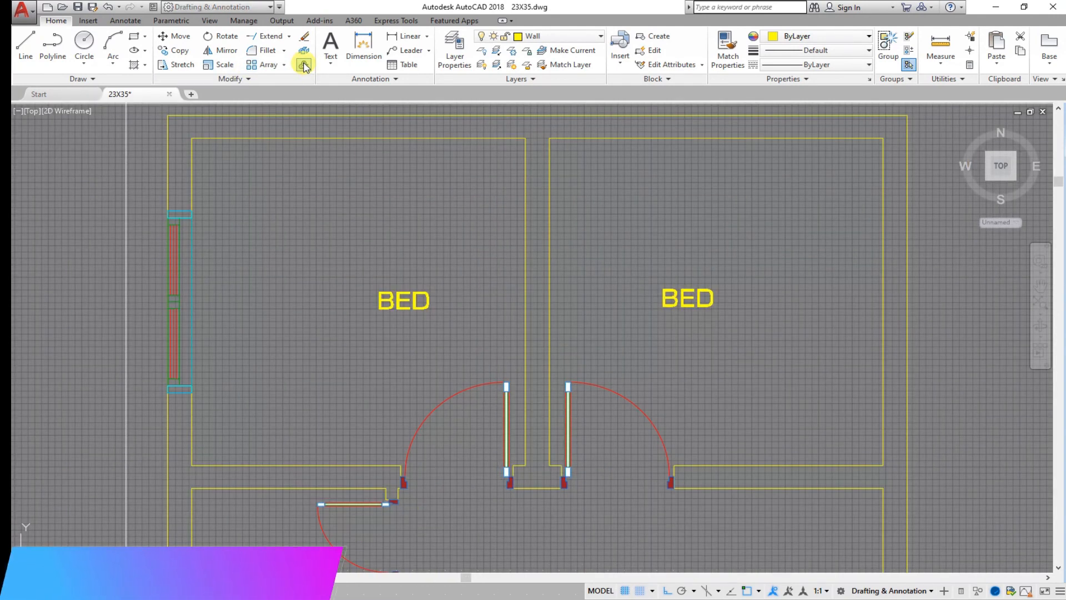
pyautogui.scroll(4, 405, 499)
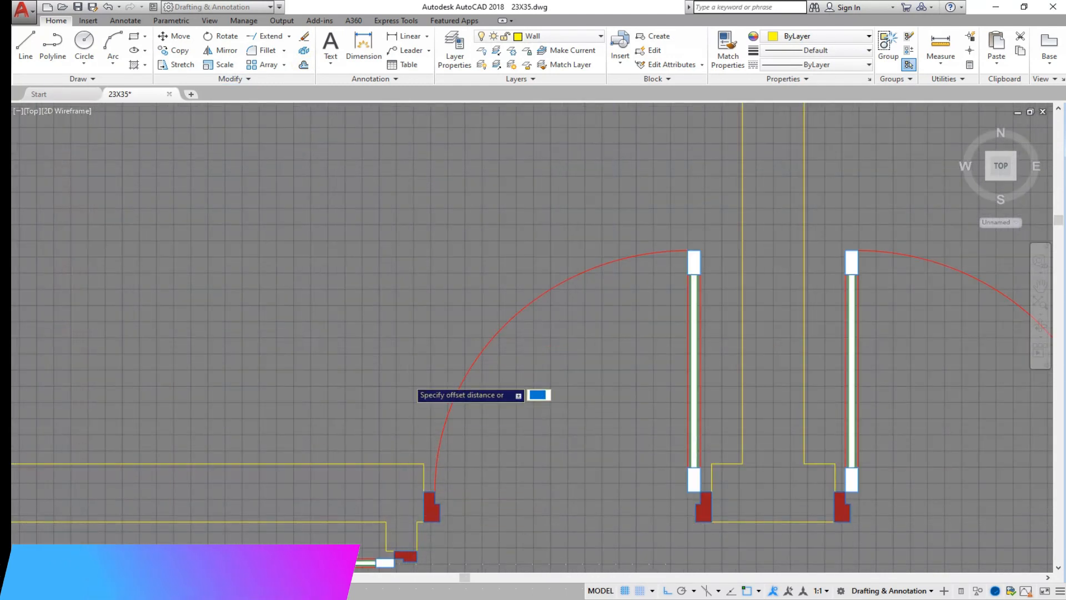
pyautogui.click(414, 476)
pyautogui.click(397, 281)
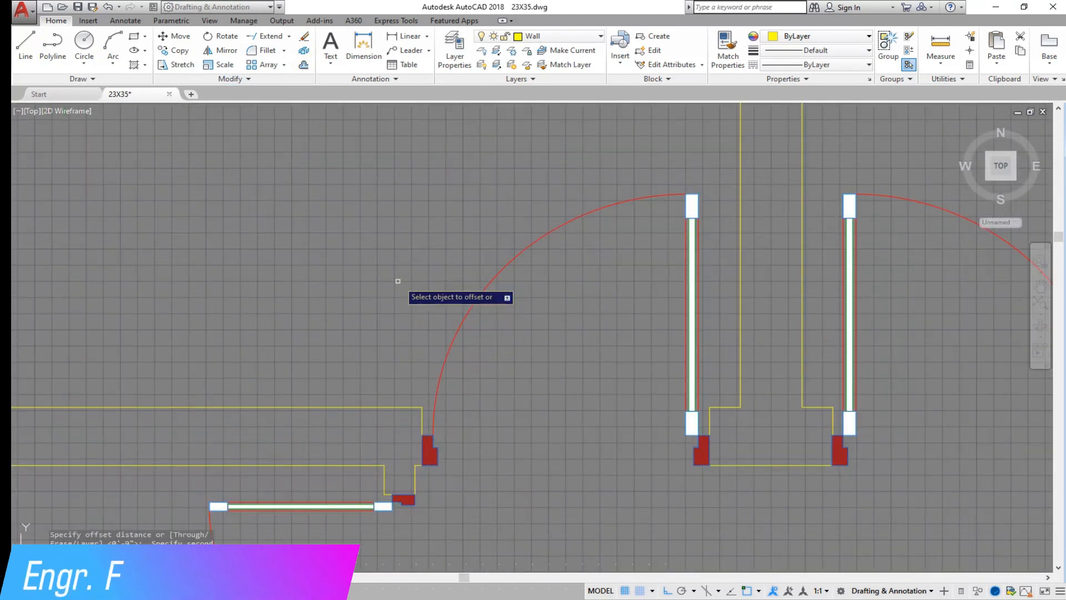
# Draw a vertical line about 2'-5 1/2" long upward from the wall corner above the bath door into the left bedroom
pyautogui.click(25, 47)
pyautogui.click(414, 465)
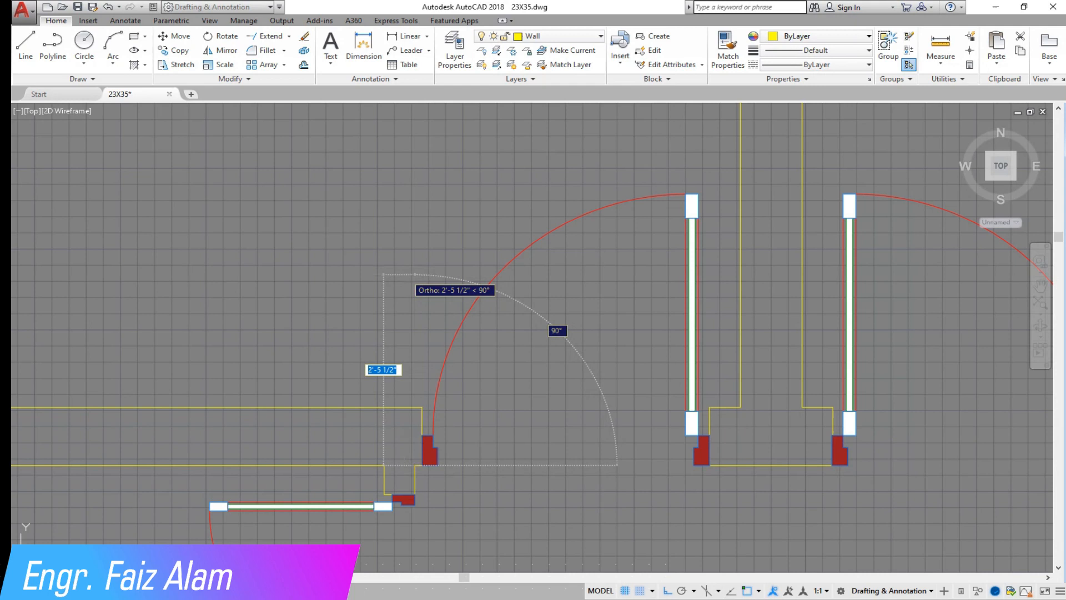
pyautogui.rightClick(418, 283)
pyautogui.click(433, 282)
pyautogui.scroll(-4, 418, 283)
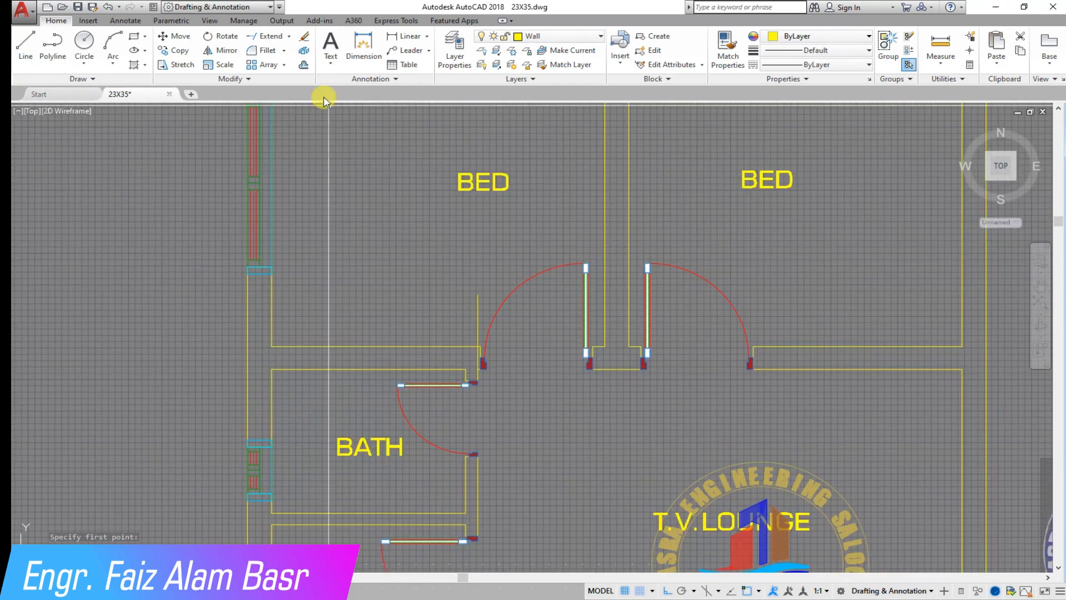
# Offset the left bedroom's lower wall line 24" upward into the room
pyautogui.click(303, 66)
pyautogui.press('Return')
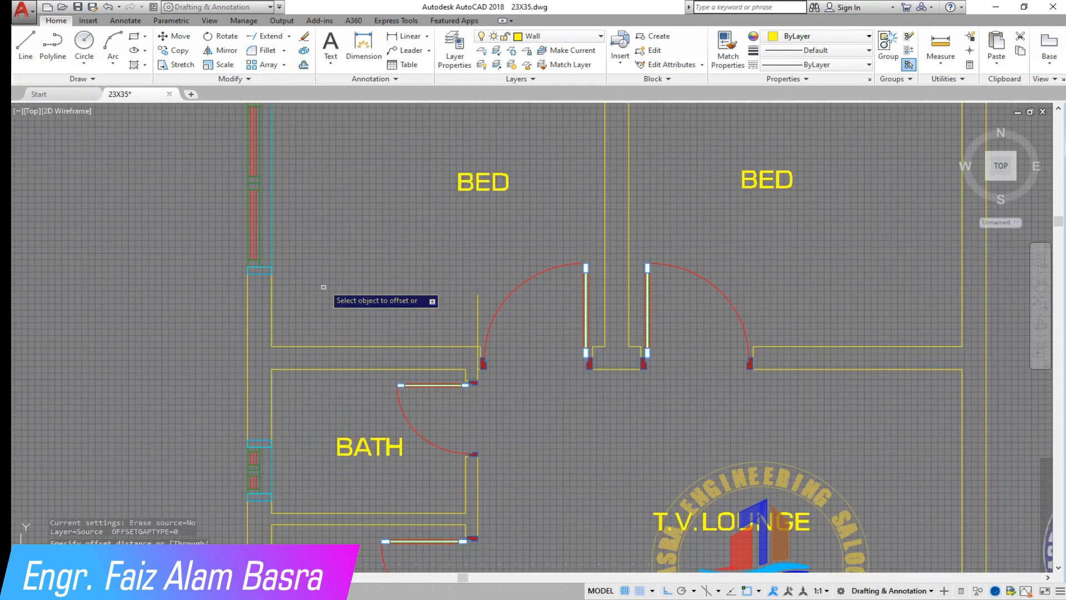
pyautogui.press('Return')
pyautogui.press('Return')
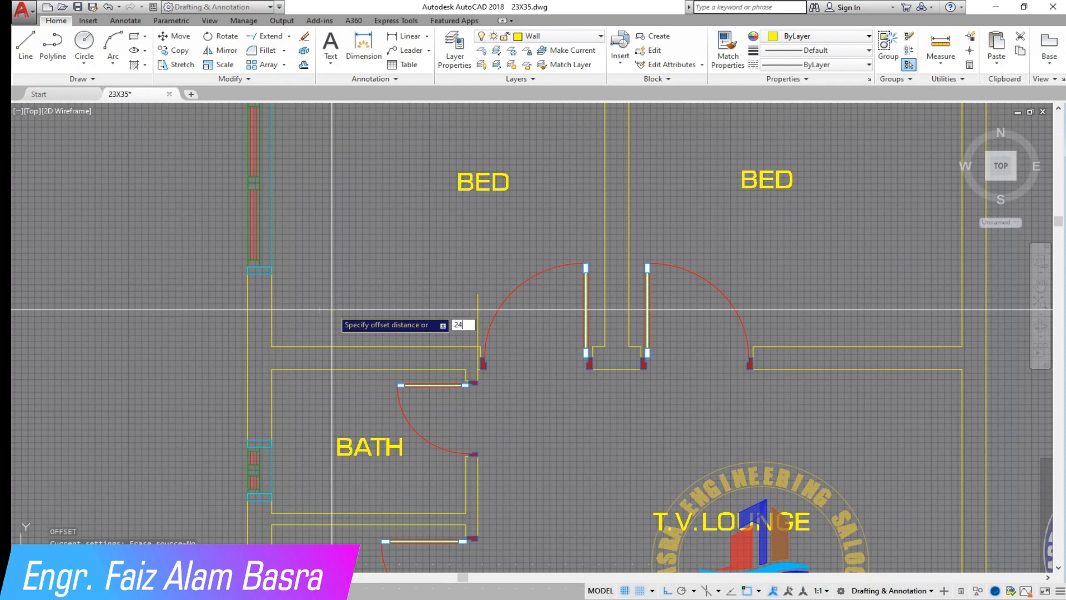
pyautogui.press('Return')
pyautogui.click(348, 346)
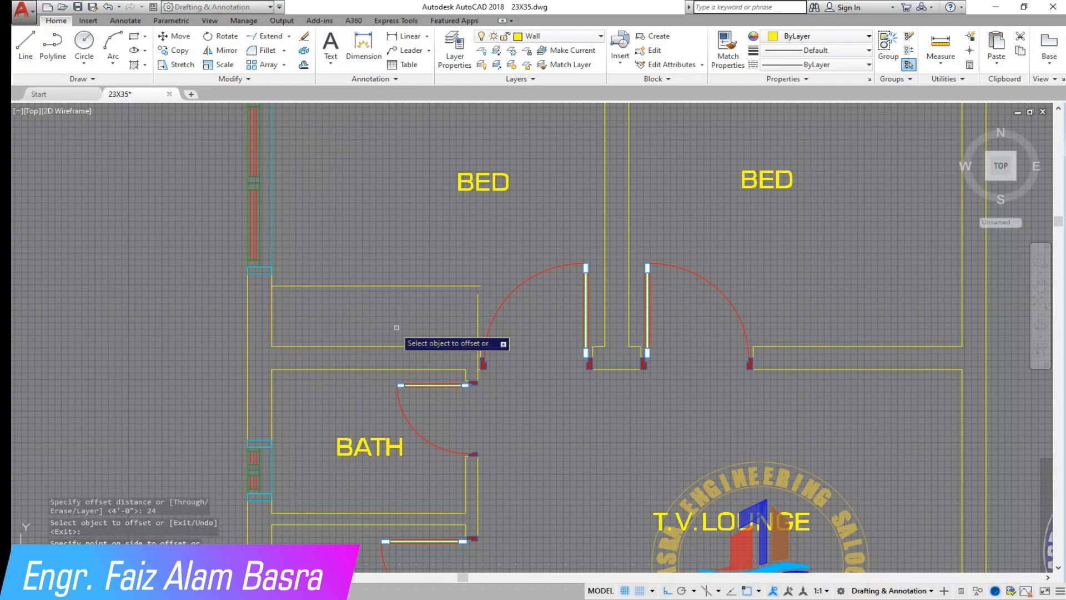
# Offset the new vertical line 4.5" toward the outer wall to form the closet's side partition
pyautogui.scroll(-2, 324, 319)
pyautogui.scroll(2, 358, 288)
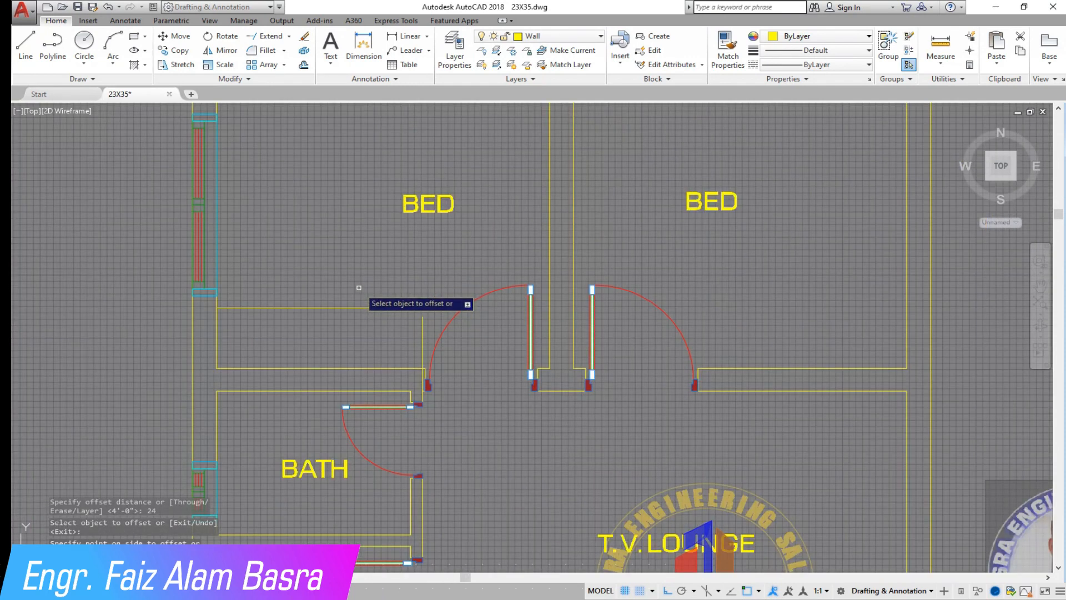
pyautogui.scroll(2, 372, 302)
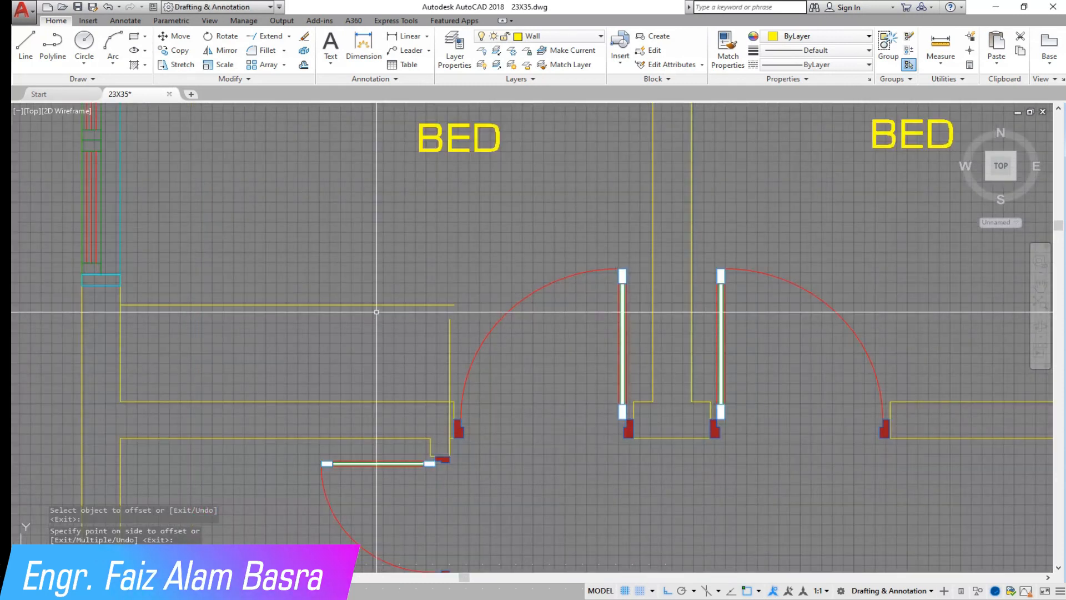
pyautogui.click(305, 66)
pyautogui.press('Return')
pyautogui.scroll(4, 383, 406)
pyautogui.click(554, 348)
pyautogui.click(480, 311)
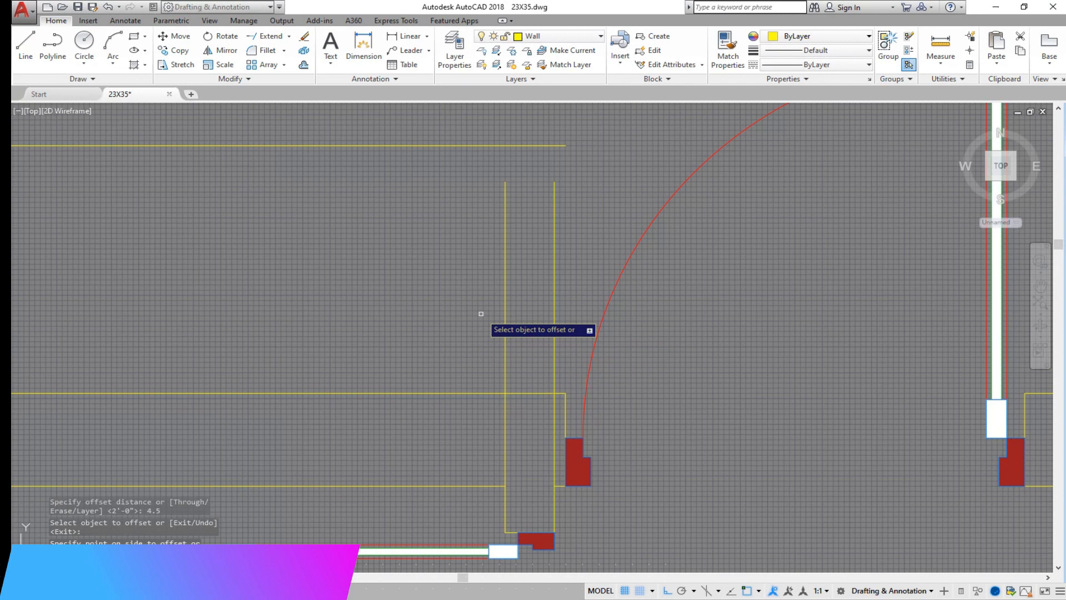
# Extend both partition lines up to the horizontal closet line and trim that line's overhanging end
pyautogui.click(266, 35)
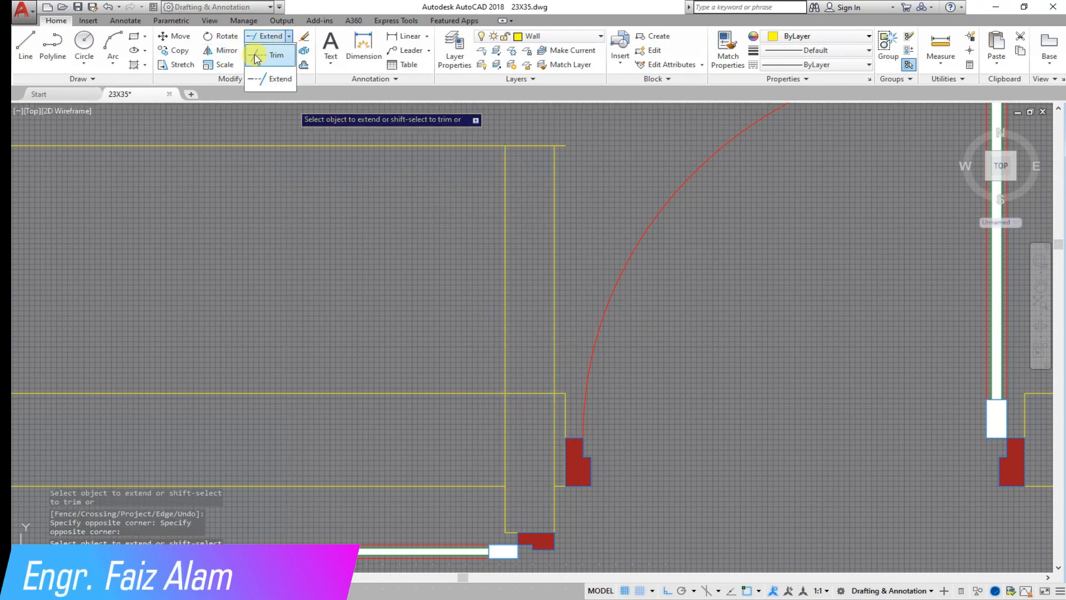
pyautogui.click(262, 58)
pyautogui.press('Return')
pyautogui.click(581, 146)
pyautogui.click(563, 136)
# Trim the partition and wall line segments where the closet's side partition meets the left bedroom's lower wall
pyautogui.scroll(2, 520, 457)
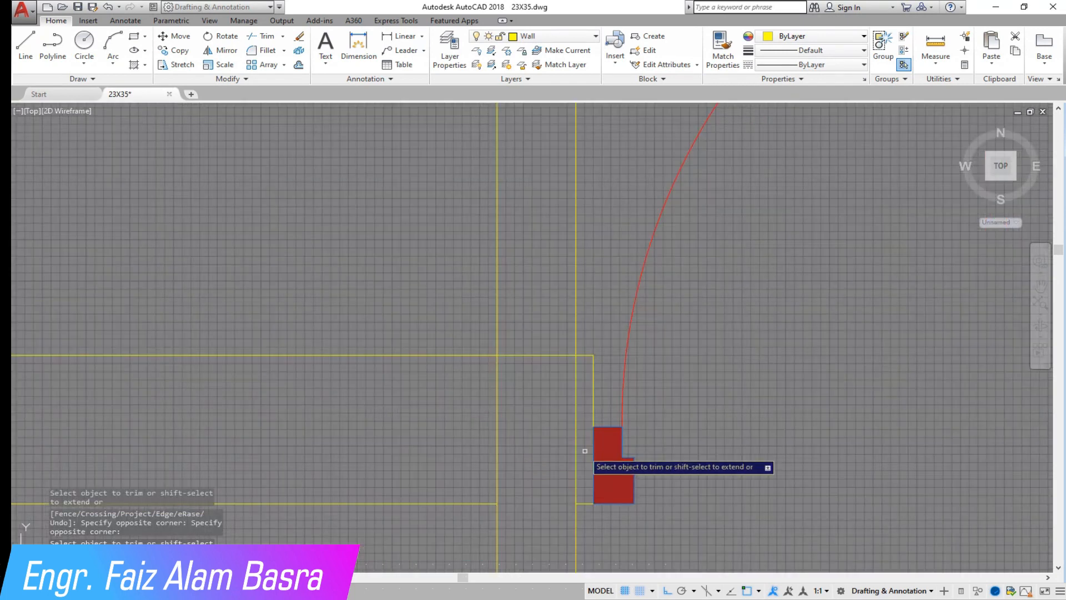
pyautogui.click(582, 445)
pyautogui.click(405, 400)
pyautogui.click(532, 382)
pyautogui.click(530, 330)
pyautogui.scroll(-3, 539, 370)
pyautogui.rightClick(395, 307)
pyautogui.click(437, 315)
# Draw a diagonal line across the left bedroom's closet from its upper outer corner to the lower corner at the partition
pyautogui.scroll(-2, 492, 336)
pyautogui.click(26, 44)
pyautogui.click(205, 254)
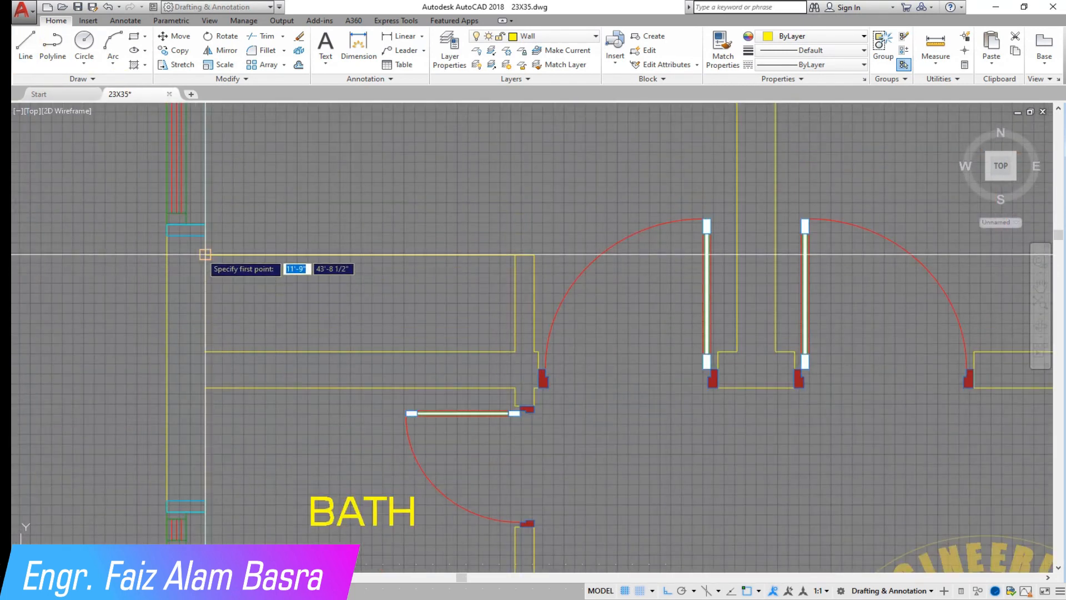
pyautogui.click(515, 352)
pyautogui.press('Escape')
# Mirror the closet into the right bedroom about a vertical axis through the middle of the dividing wall, keeping the original
pyautogui.scroll(-4, 357, 351)
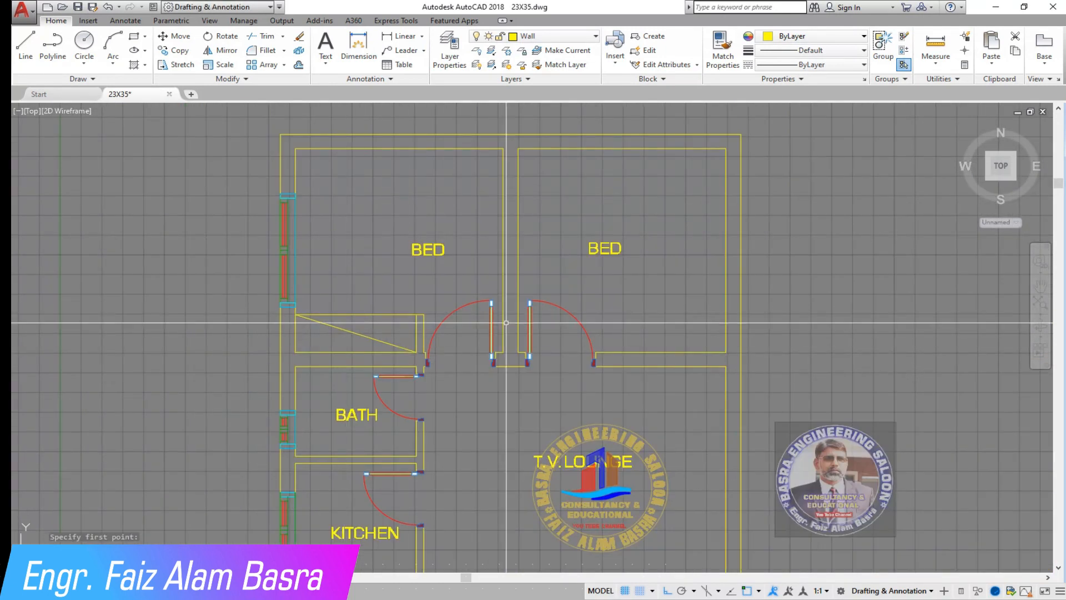
pyautogui.scroll(2, 575, 330)
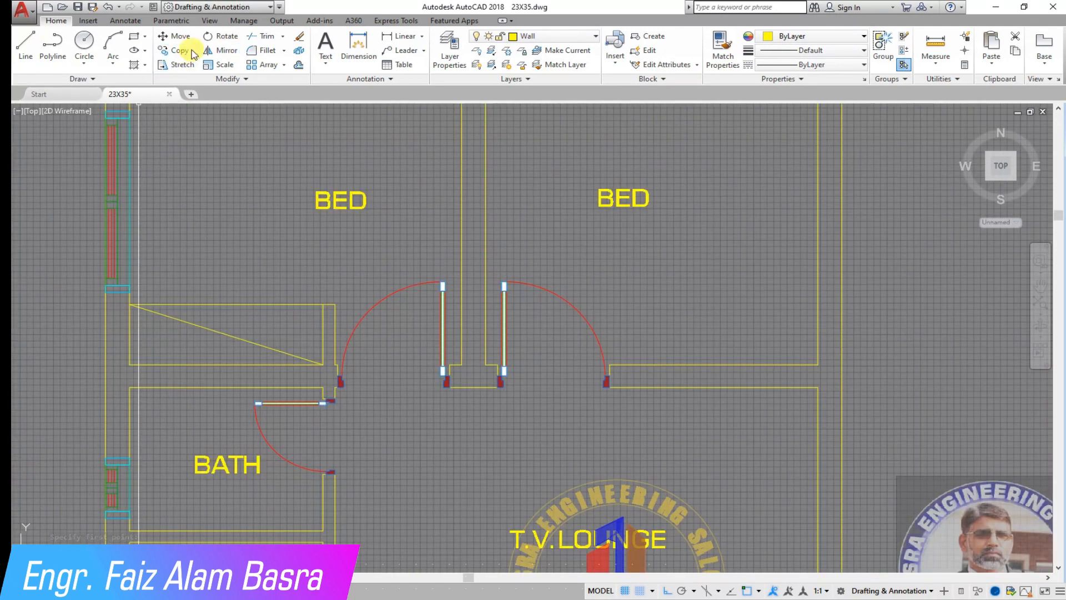
pyautogui.click(352, 333)
pyautogui.click(222, 258)
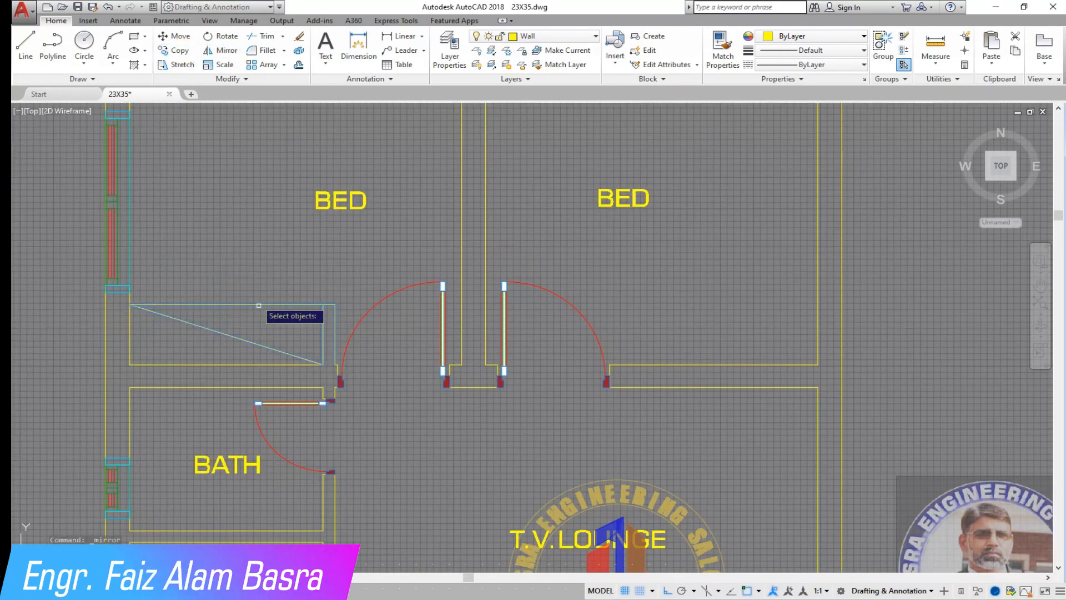
pyautogui.scroll(-2, 315, 463)
pyautogui.press('Return')
pyautogui.click(424, 187)
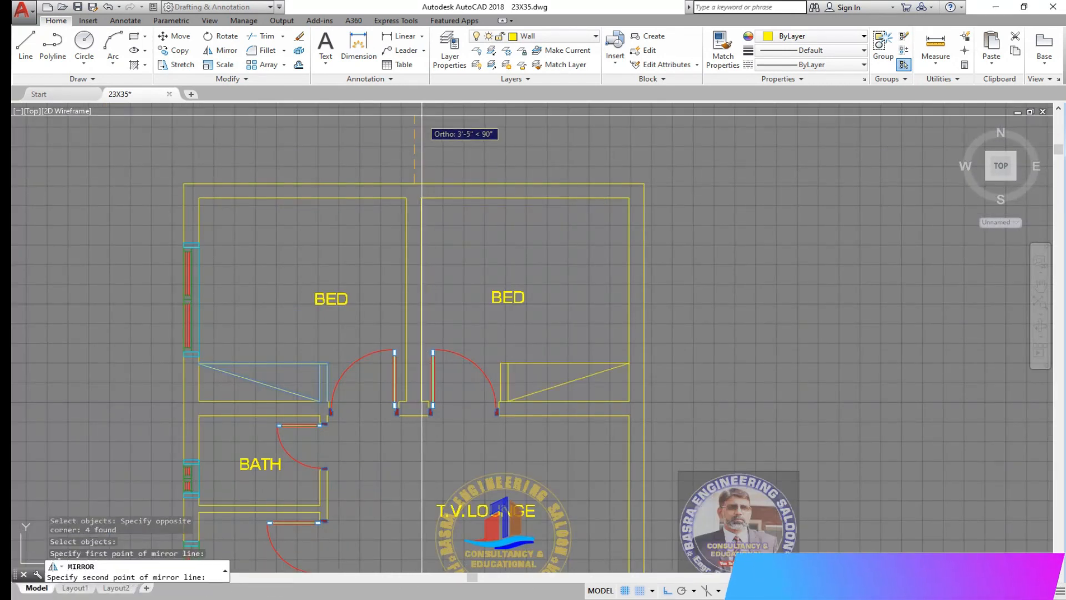
pyautogui.click(422, 112)
pyautogui.click(449, 154)
# Trim the wall line between the two partition lines at the base of the right bedroom's closet
pyautogui.scroll(5, 502, 404)
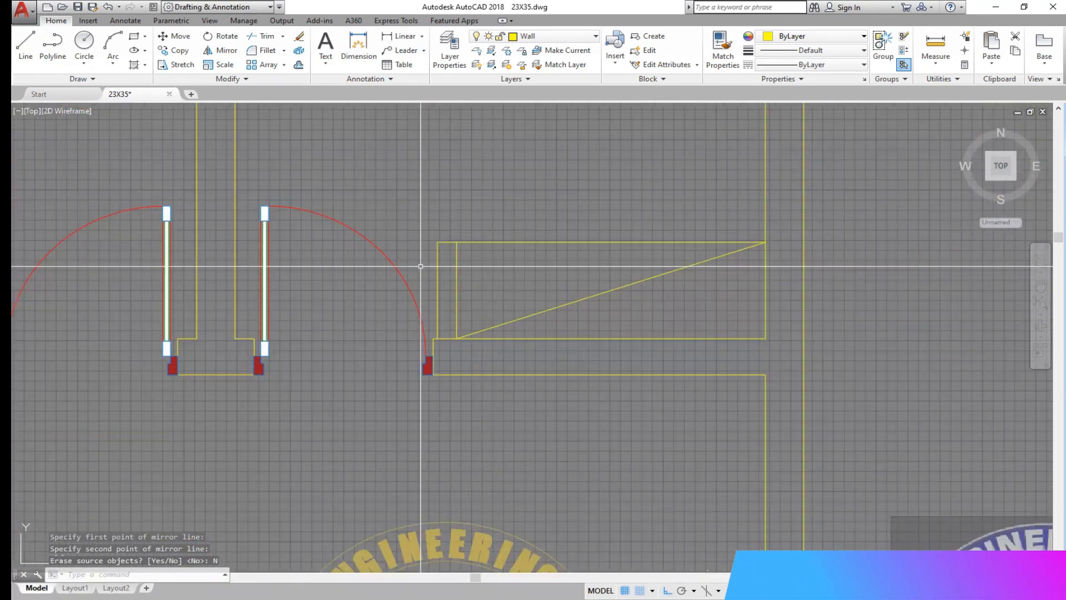
pyautogui.scroll(3, 451, 337)
pyautogui.scroll(-3, 451, 336)
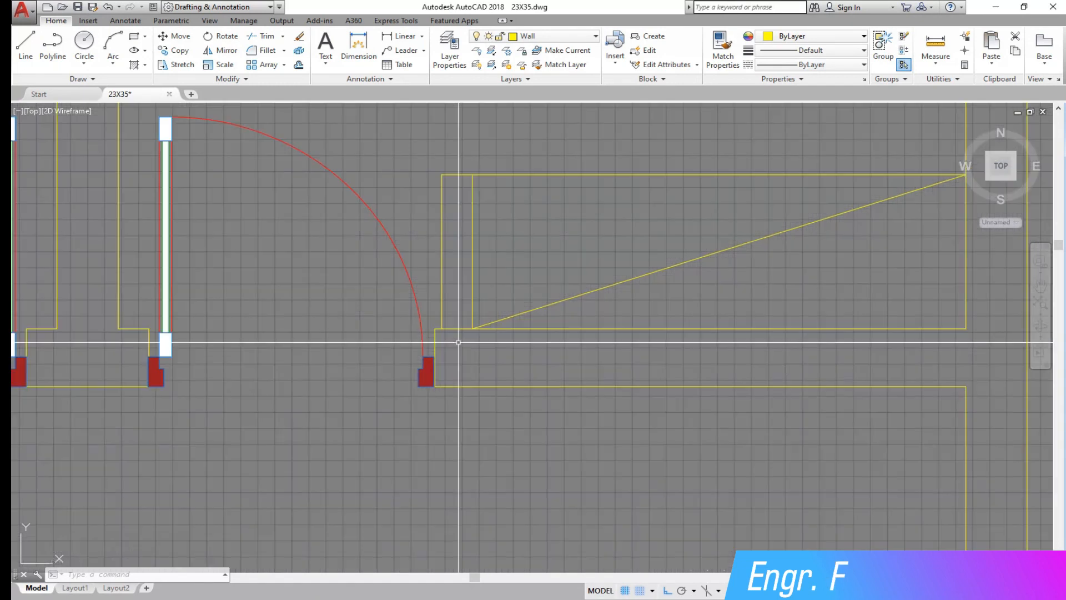
pyautogui.click(253, 39)
pyautogui.press('Return')
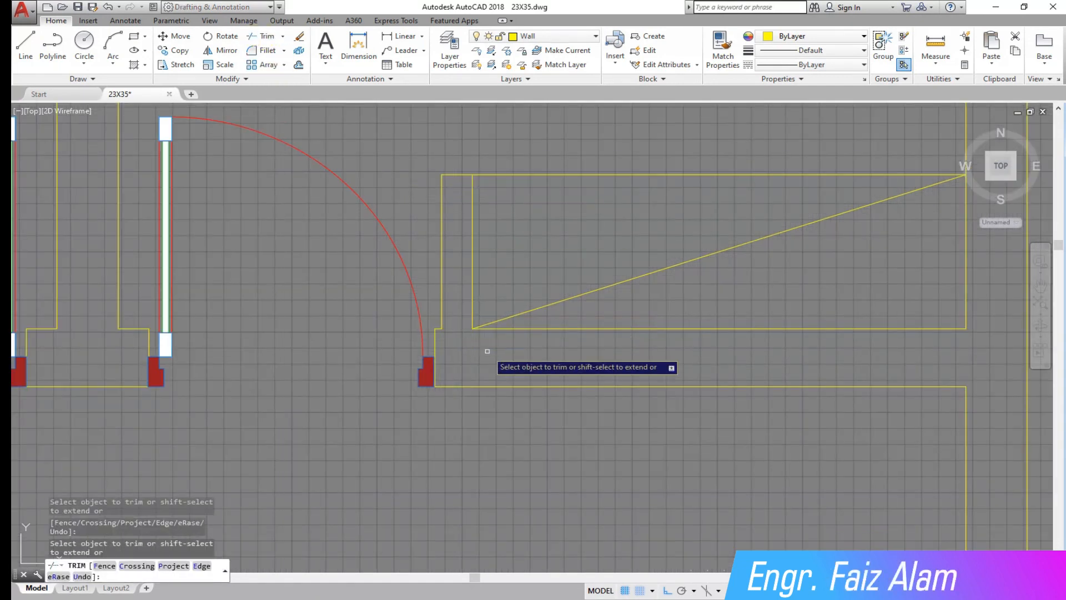
pyautogui.scroll(-2, 543, 428)
pyautogui.click(401, 37)
pyautogui.press('Return')
pyautogui.click(633, 248)
pyautogui.press('Escape')
# Stretch the partition end of the left bedroom's closet 4" away from the door
pyautogui.scroll(-3, 555, 261)
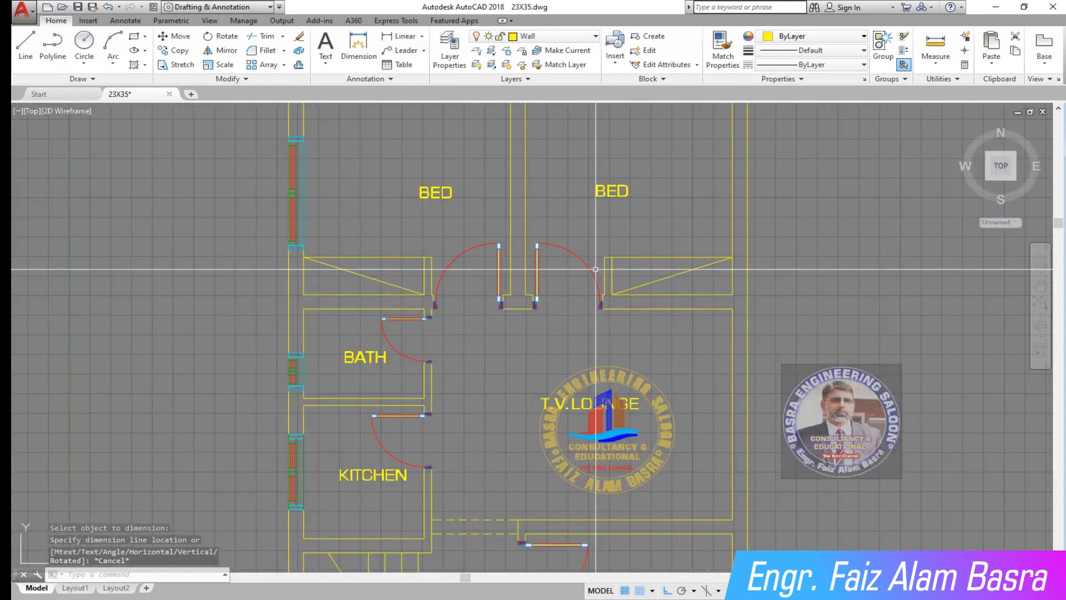
pyautogui.scroll(4, 594, 269)
pyautogui.scroll(-3, 594, 270)
pyautogui.scroll(3, 342, 274)
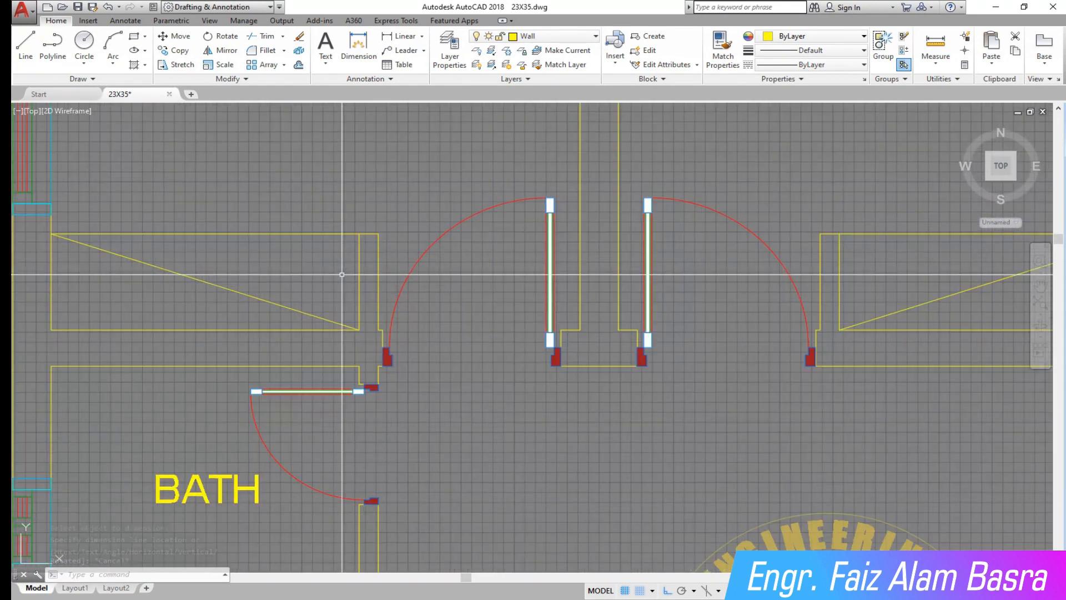
pyautogui.scroll(2, 344, 273)
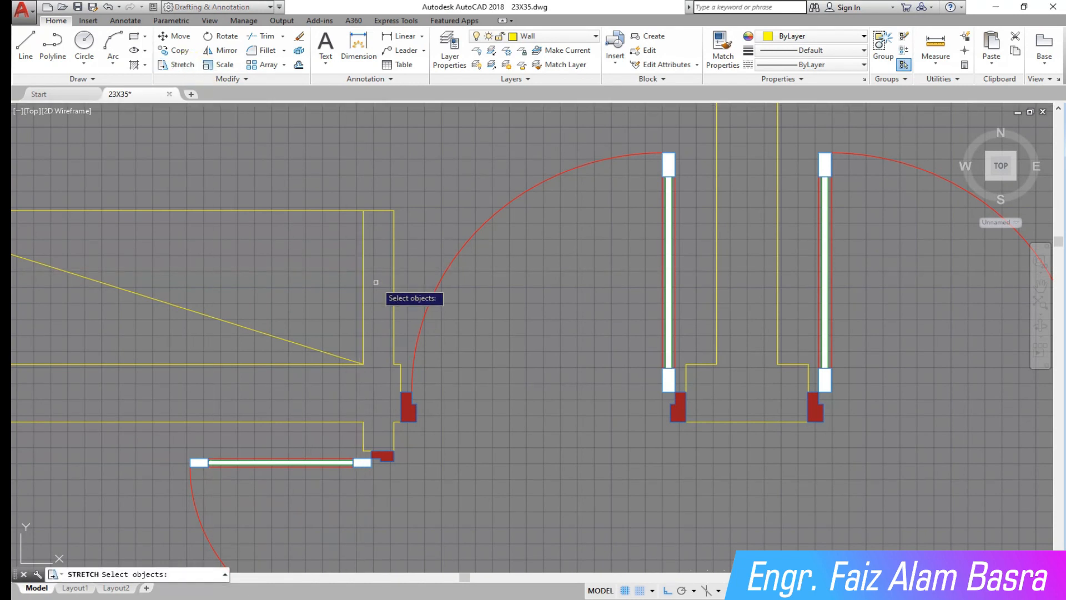
pyautogui.scroll(2, 376, 283)
pyautogui.click(410, 422)
pyautogui.click(347, 227)
pyautogui.press('Return')
pyautogui.click(447, 136)
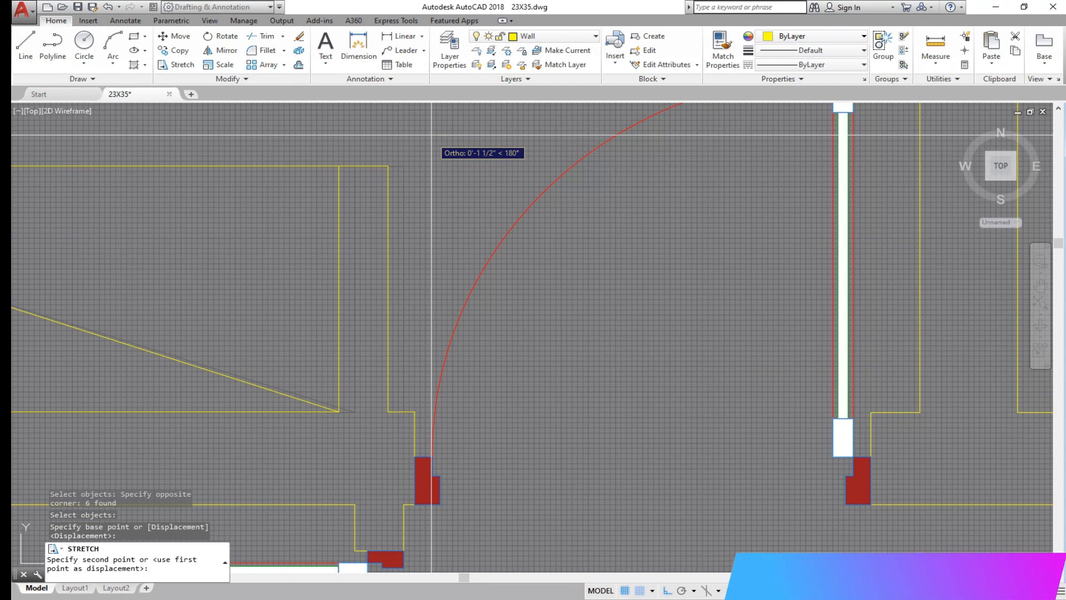
pyautogui.press('Return')
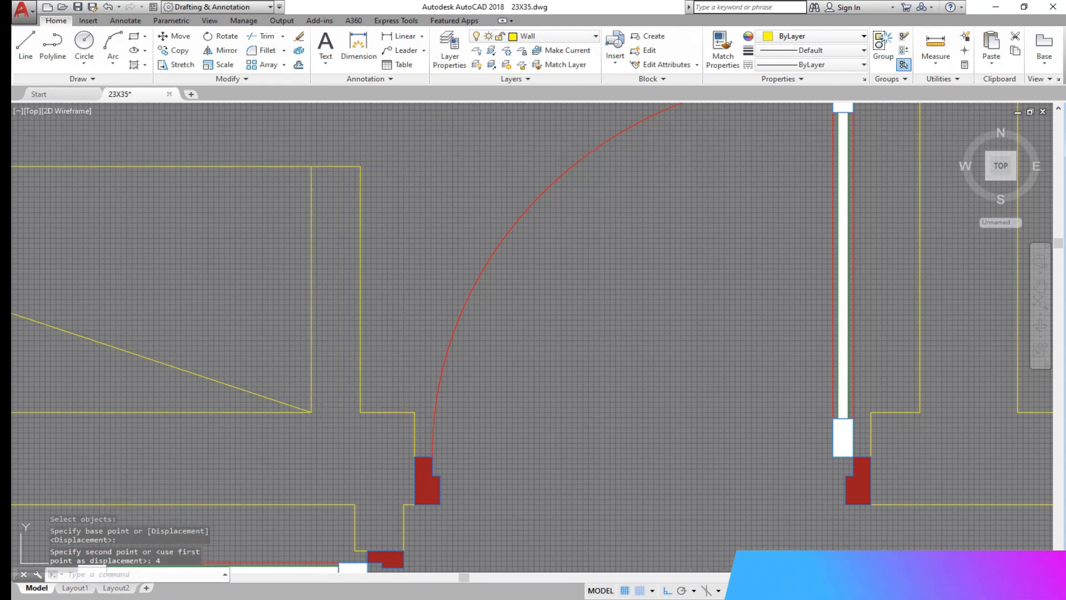
# Dimension the short wall ledge between the left closet and the bedroom door jamb, and delete that dimension
pyautogui.scroll(-1, 419, 219)
pyautogui.scroll(2, 397, 303)
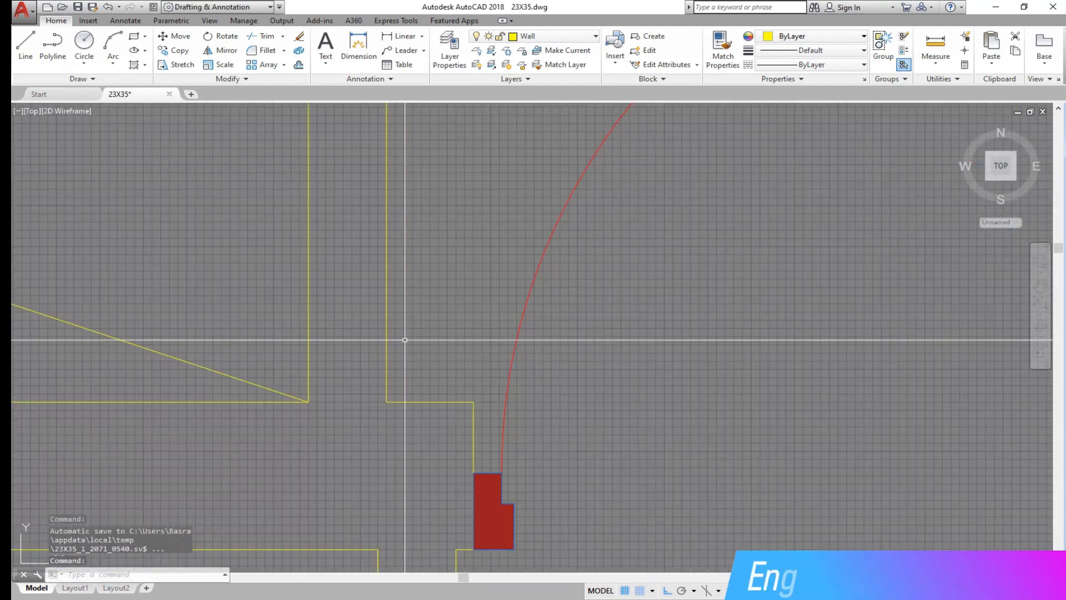
pyautogui.click(408, 42)
pyautogui.press('Return')
pyautogui.click(452, 401)
pyautogui.scroll(-1, 457, 350)
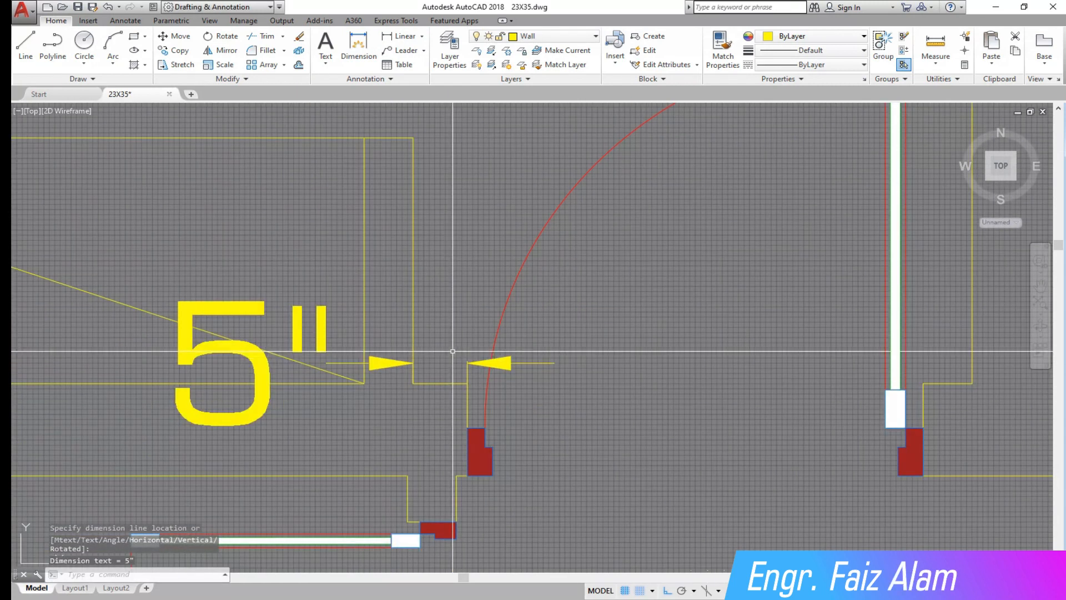
pyautogui.click(478, 367)
pyautogui.click(461, 348)
pyautogui.press('Delete')
pyautogui.scroll(-3, 460, 338)
pyautogui.scroll(1, 616, 340)
pyautogui.scroll(6, 777, 333)
pyautogui.click(405, 36)
pyautogui.press('Return')
pyautogui.click(486, 353)
pyautogui.scroll(-3, 460, 357)
pyautogui.press('Escape')
# Stretch the partition end of the right bedroom's closet 4" away from the door
pyautogui.click(183, 64)
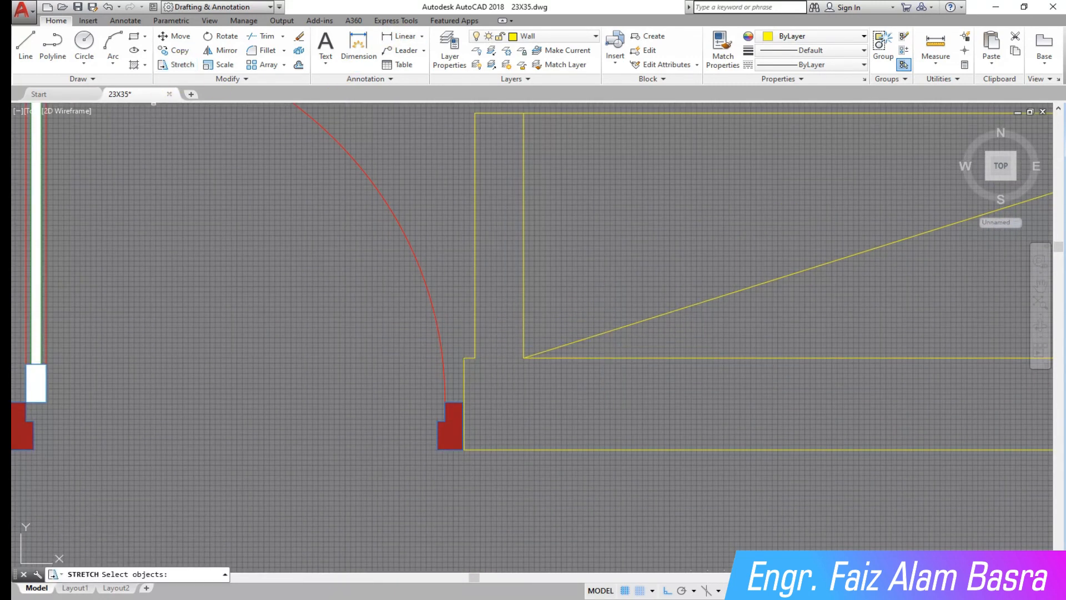
pyautogui.click(575, 389)
pyautogui.scroll(-3, 491, 192)
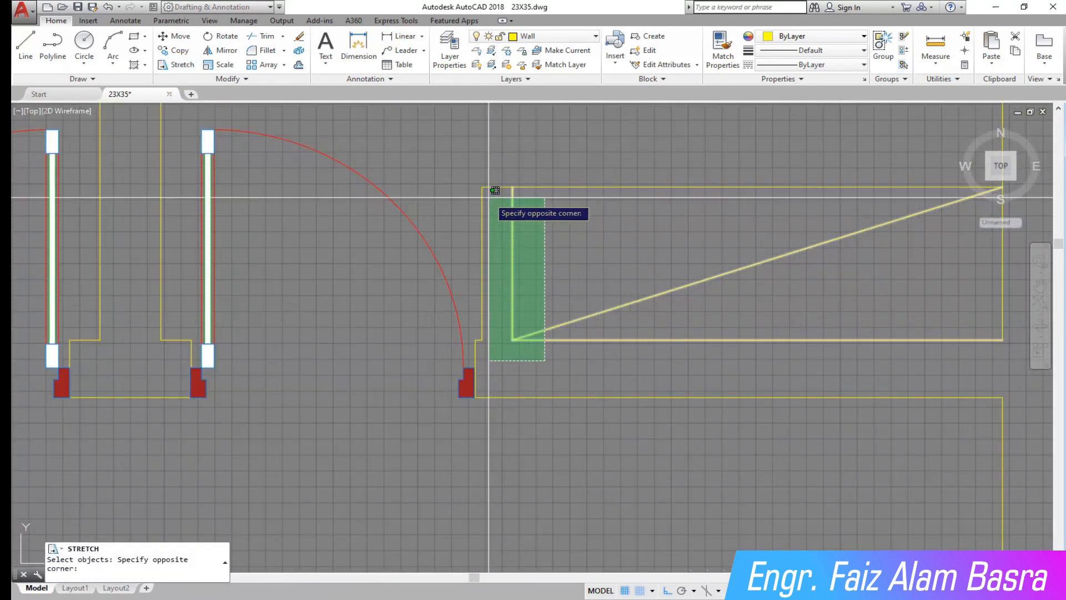
pyautogui.click(481, 161)
pyautogui.press('Return')
pyautogui.click(480, 158)
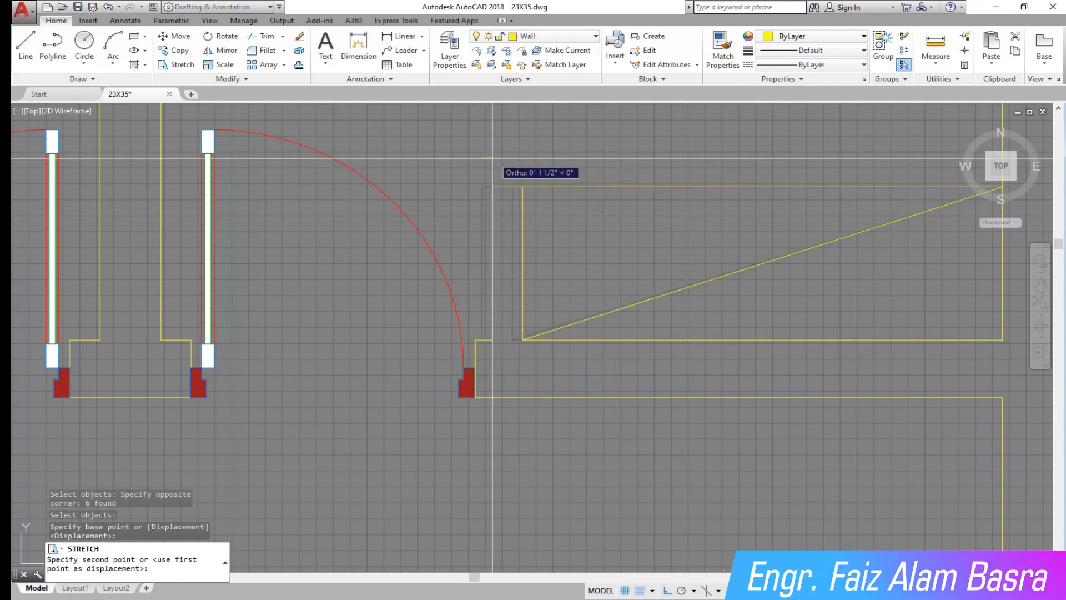
pyautogui.write('4')
pyautogui.press('Return')
# Move both bedroom BED labels straight down to just above the closets, beside the door swings
pyautogui.scroll(-5, 357, 333)
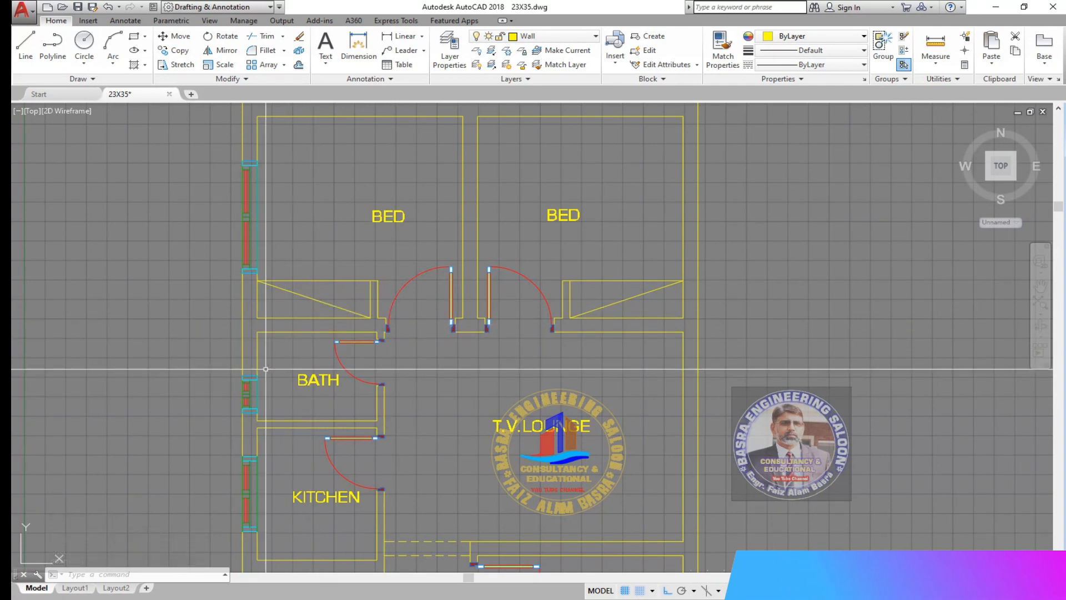
pyautogui.scroll(2, 336, 221)
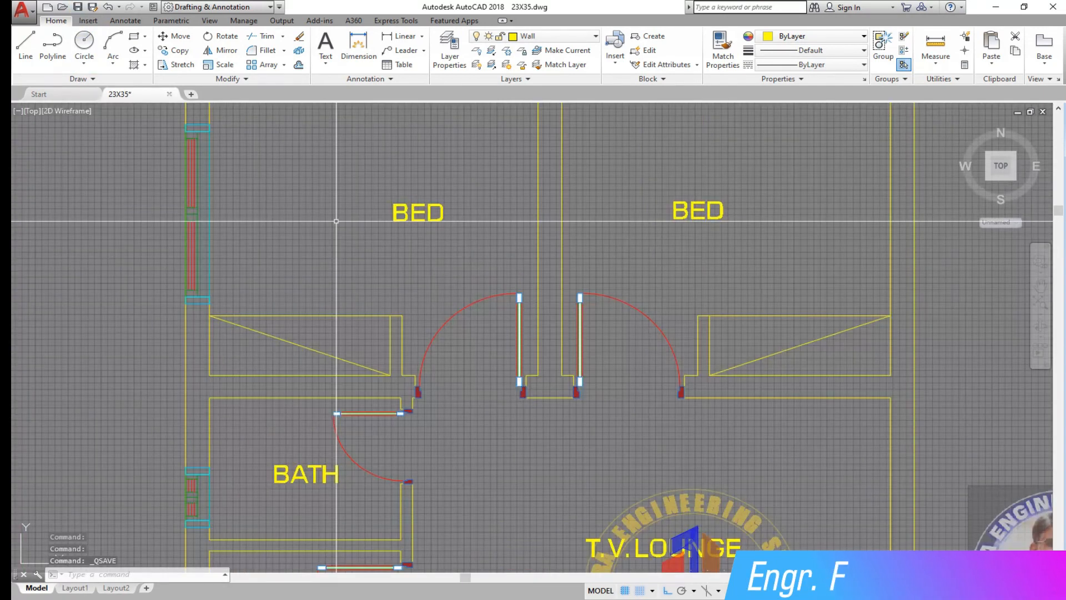
pyautogui.click(420, 207)
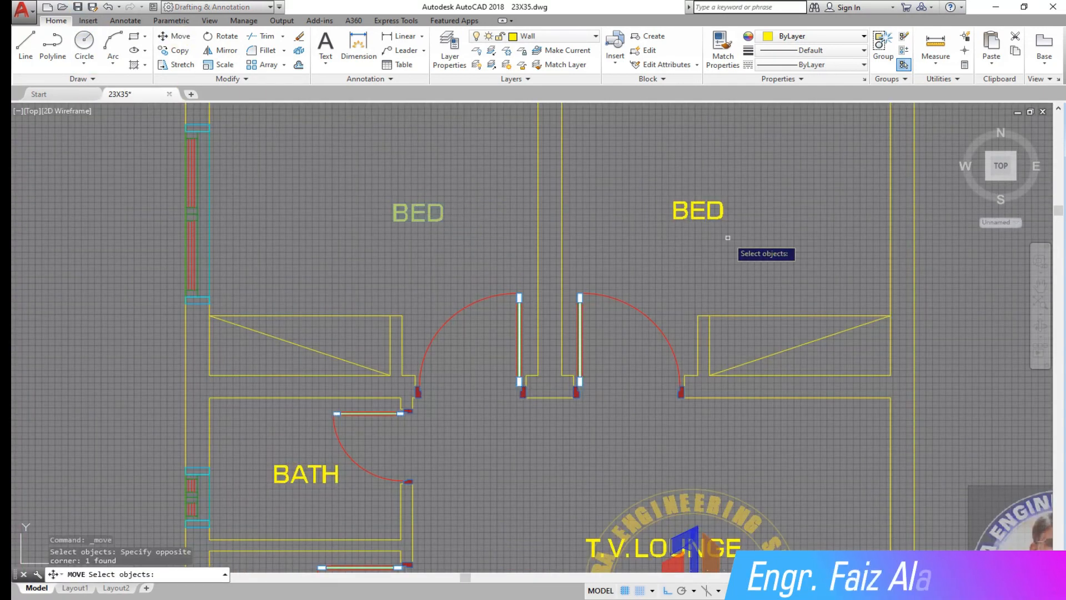
pyautogui.press('Return')
pyautogui.click(639, 156)
pyautogui.click(638, 235)
pyautogui.scroll(-2, 522, 305)
pyautogui.scroll(2, 442, 279)
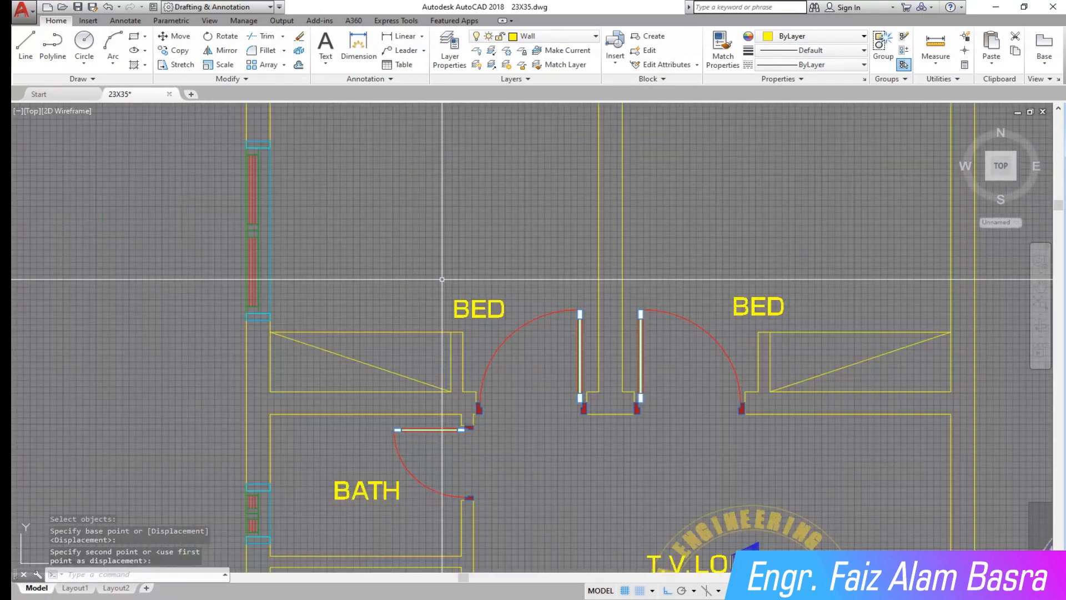
# Hatch the lower triangle of both bedroom closets with the ANSI31 pattern at scale 1
pyautogui.scroll(-2, 344, 263)
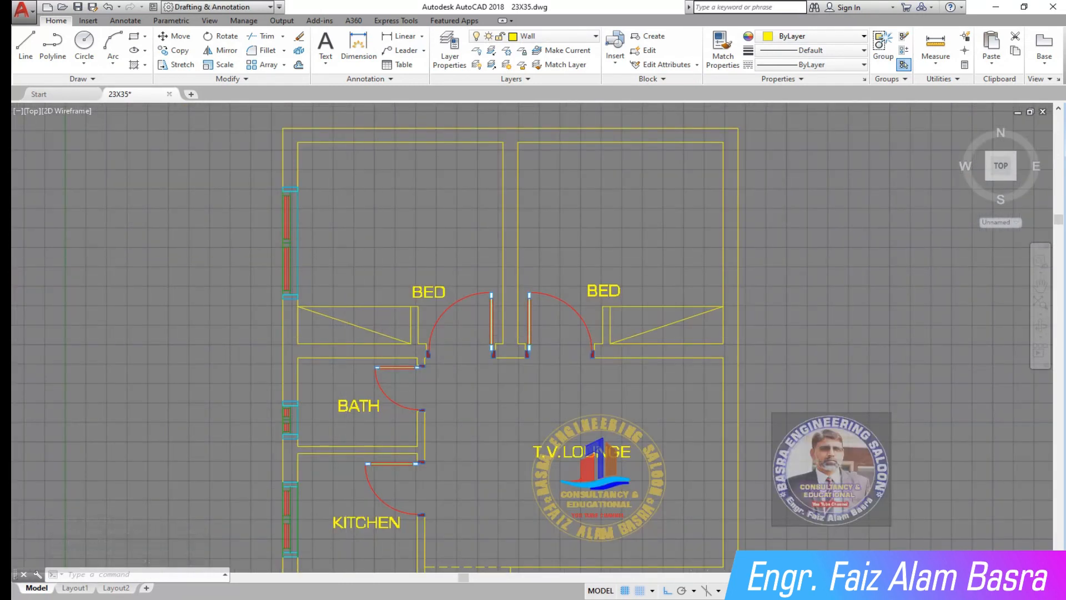
pyautogui.scroll(2, 355, 332)
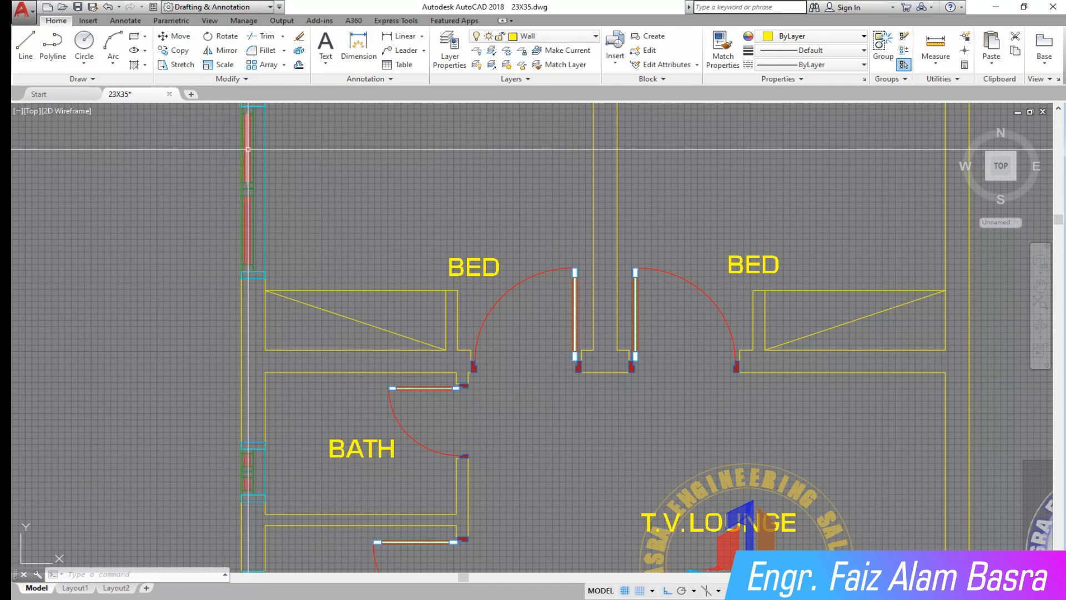
pyautogui.click(355, 338)
pyautogui.click(805, 343)
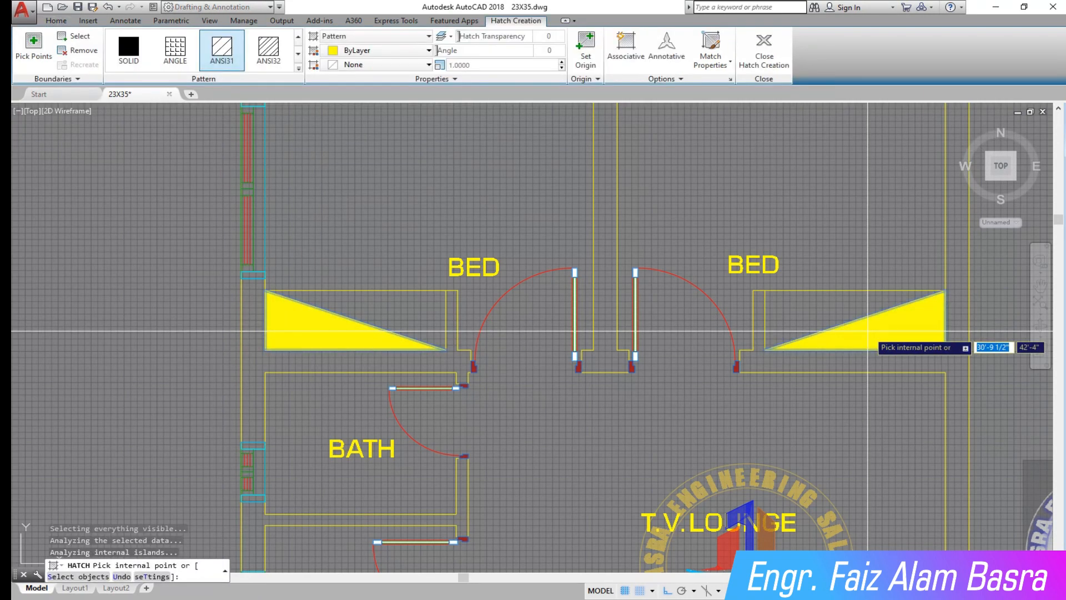
pyautogui.press('Escape')
pyautogui.scroll(-4, 575, 264)
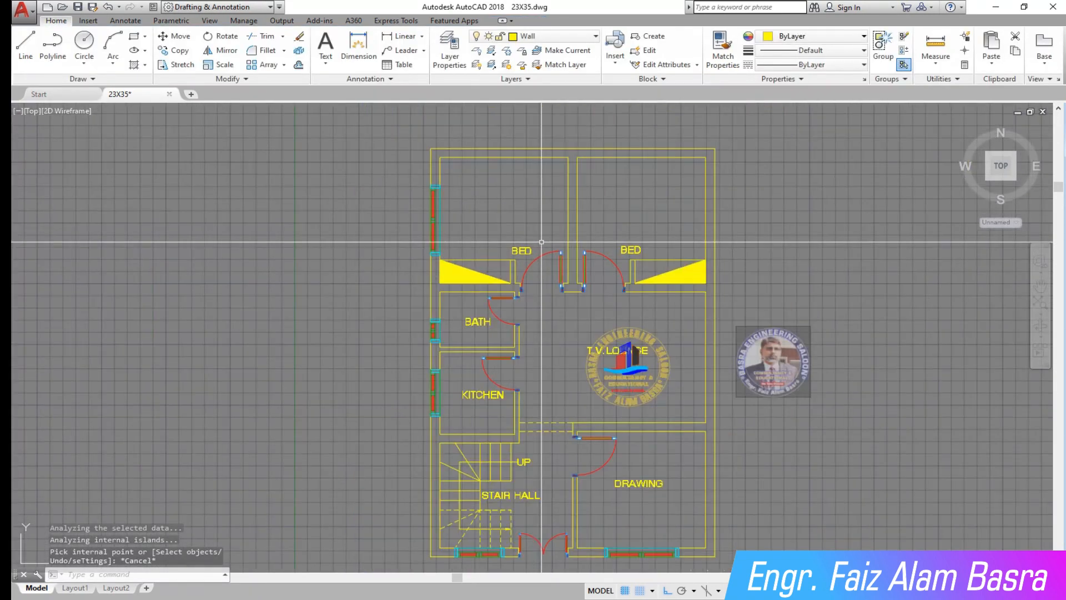
# Move the left bedroom's window a short distance straight up along the outer wall
pyautogui.scroll(4, 455, 187)
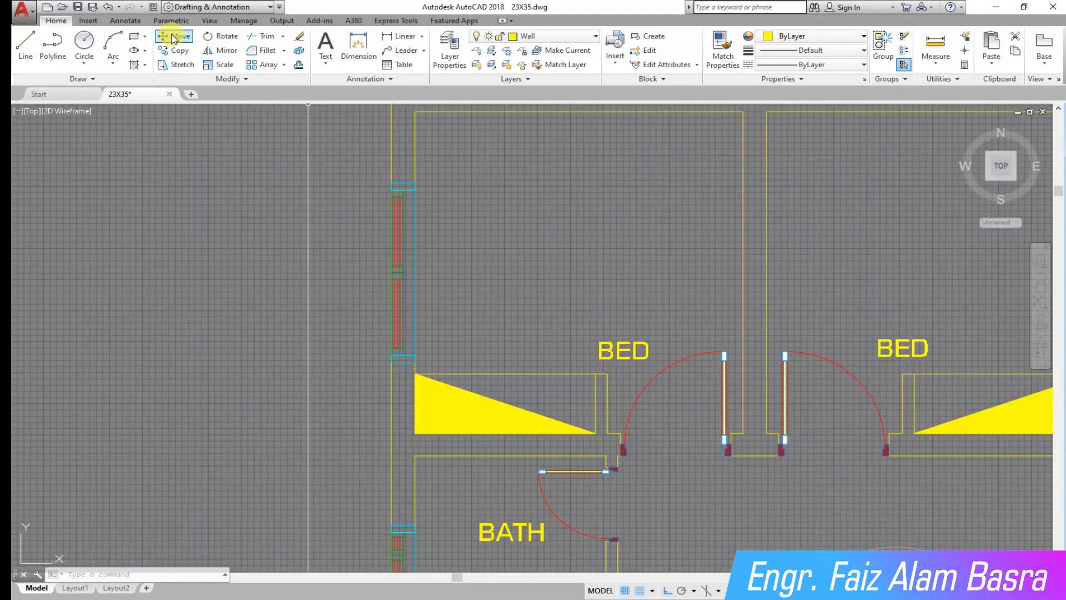
pyautogui.click(352, 167)
pyautogui.click(469, 354)
pyautogui.press('Return')
pyautogui.click(487, 322)
pyautogui.click(486, 288)
pyautogui.scroll(-2, 440, 288)
# Mirror the left bedroom's window onto the right bedroom's outer wall about the midpoint of the top wall, keeping the original
pyautogui.click(219, 56)
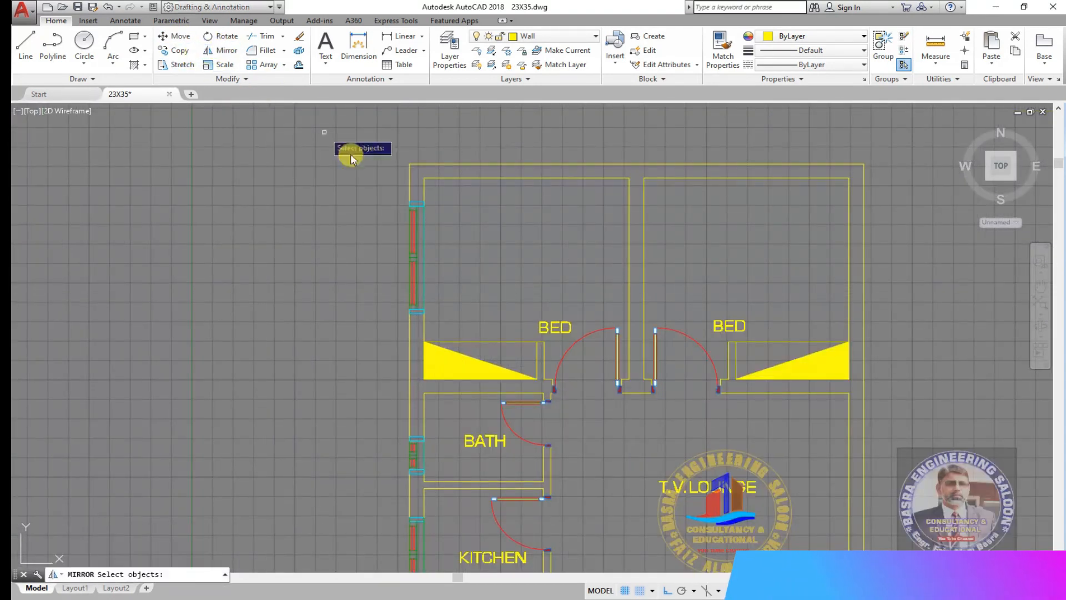
pyautogui.click(372, 183)
pyautogui.click(445, 322)
pyautogui.press('Return')
pyautogui.click(636, 164)
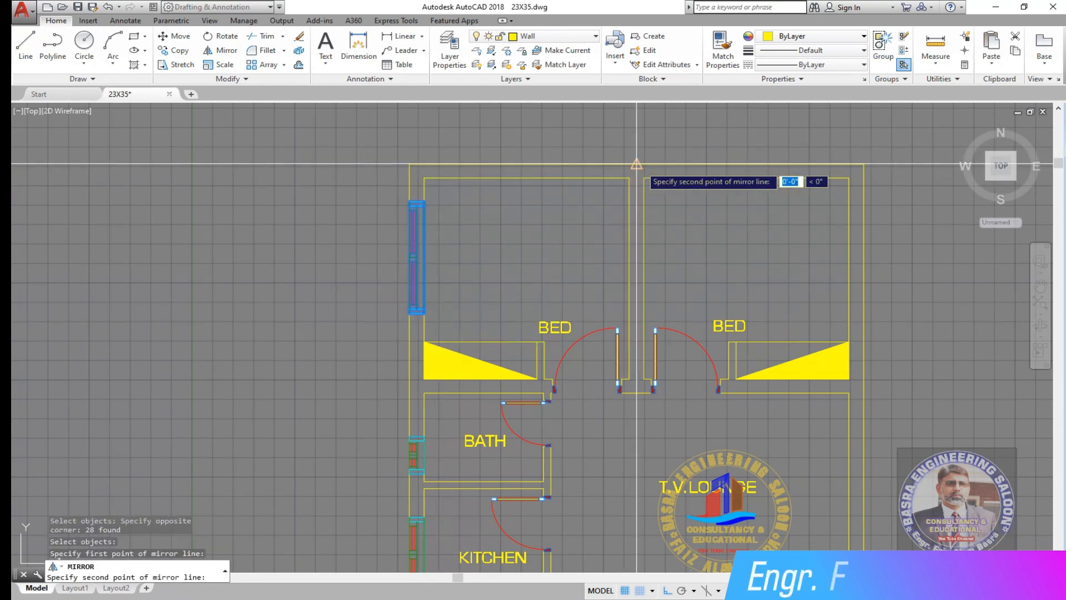
pyautogui.click(645, 133)
pyautogui.click(676, 174)
pyautogui.scroll(-2, 466, 167)
pyautogui.scroll(2, 691, 205)
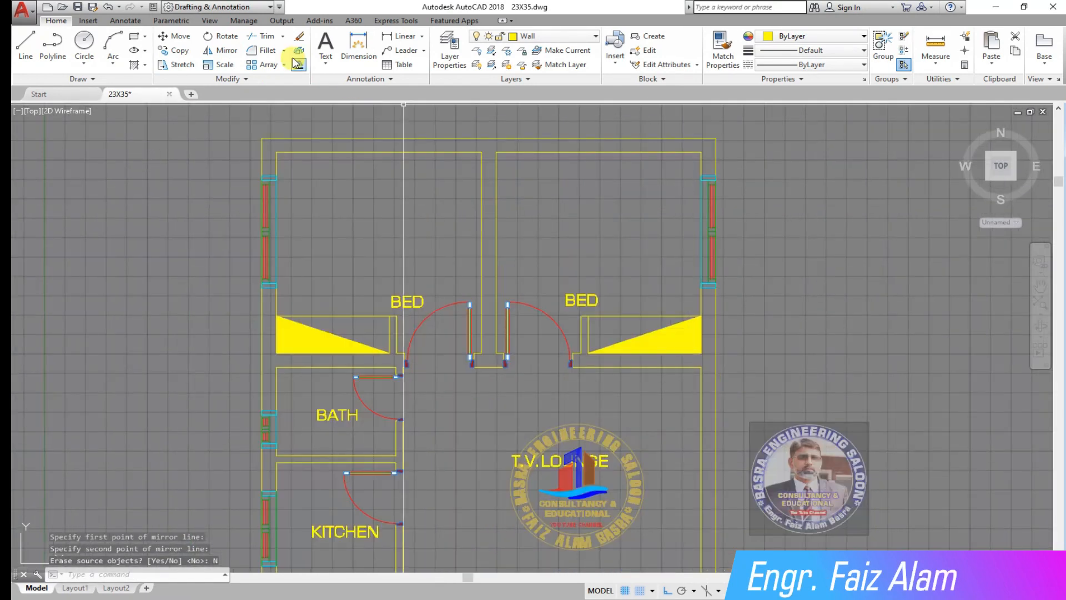
# Copy the right bedroom's window straight down to the outer wall of the T.V. lounge
pyautogui.click(176, 51)
pyautogui.click(678, 165)
pyautogui.click(750, 286)
pyautogui.press('Return')
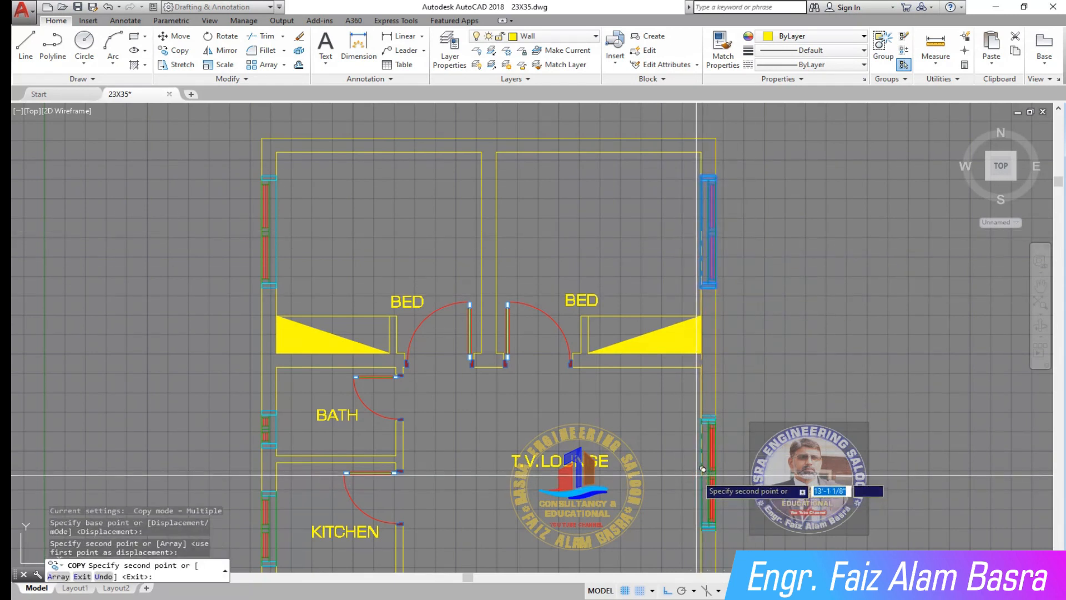
pyautogui.scroll(-3, 702, 471)
pyautogui.scroll(4, 697, 371)
pyautogui.press('Escape')
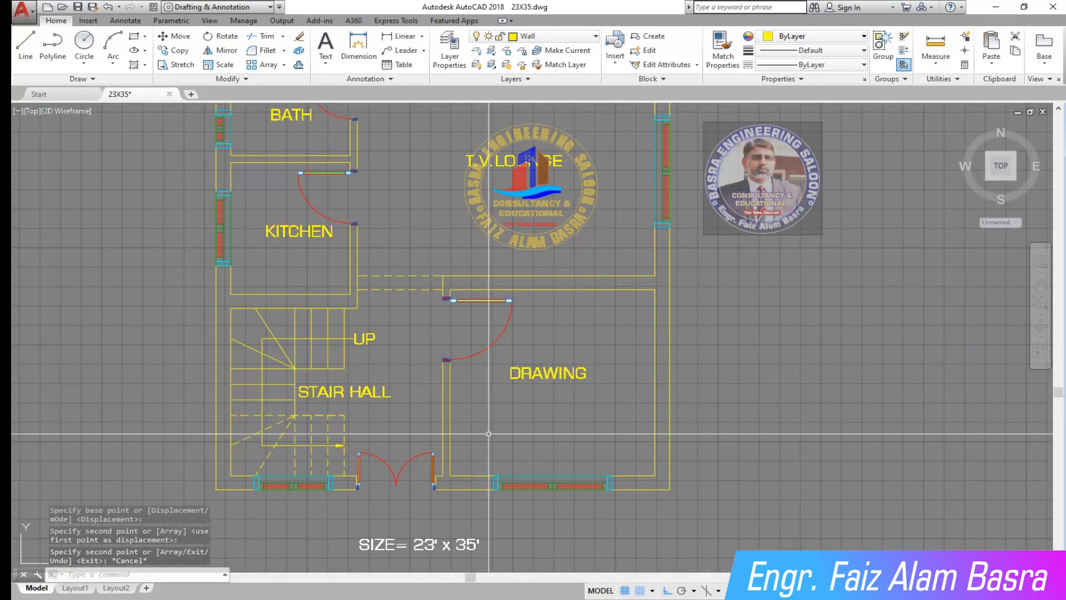
# Copy a window from the spare window set beside the plan into the partition between the entrance area and the drawing room
pyautogui.scroll(2, 506, 421)
pyautogui.scroll(-2, 430, 329)
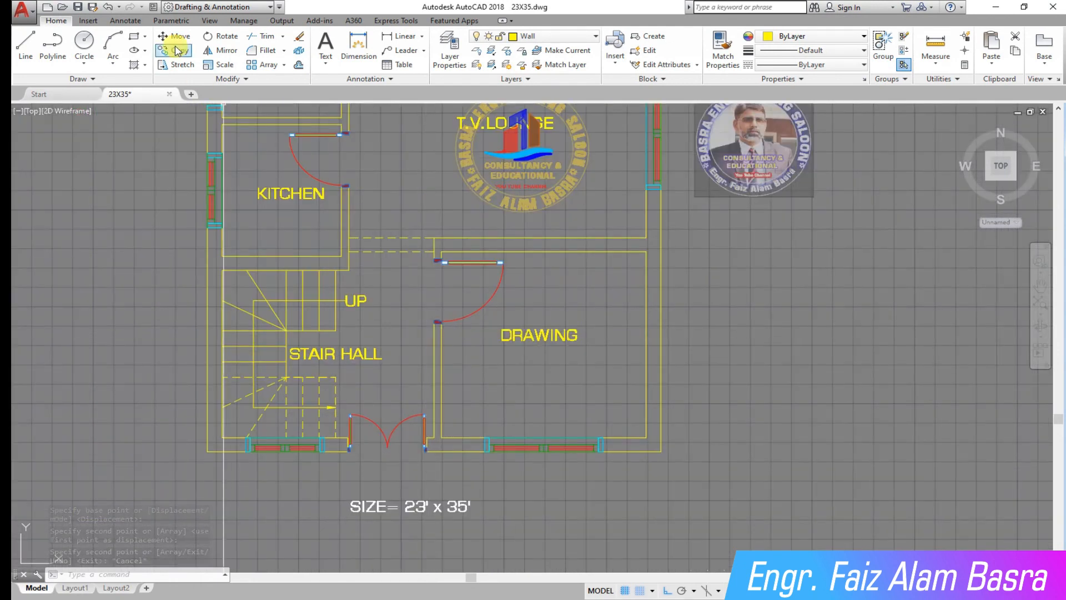
pyautogui.scroll(-10, 233, 331)
pyautogui.scroll(7, 34, 319)
pyautogui.moveTo(84, 327); pyautogui.dragTo(323, 347, button='middle')
pyautogui.scroll(-5, 324, 347)
pyautogui.scroll(4, 556, 311)
pyautogui.scroll(3, 643, 292)
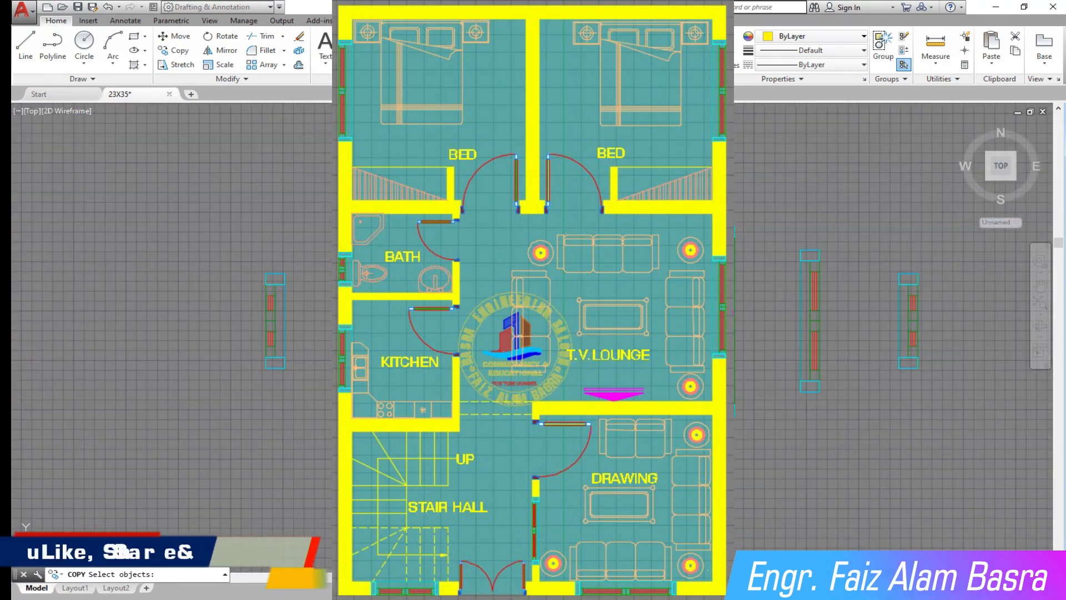
pyautogui.click(561, 239)
pyautogui.press('Return')
pyautogui.click(600, 320)
pyautogui.scroll(-9, 824, 311)
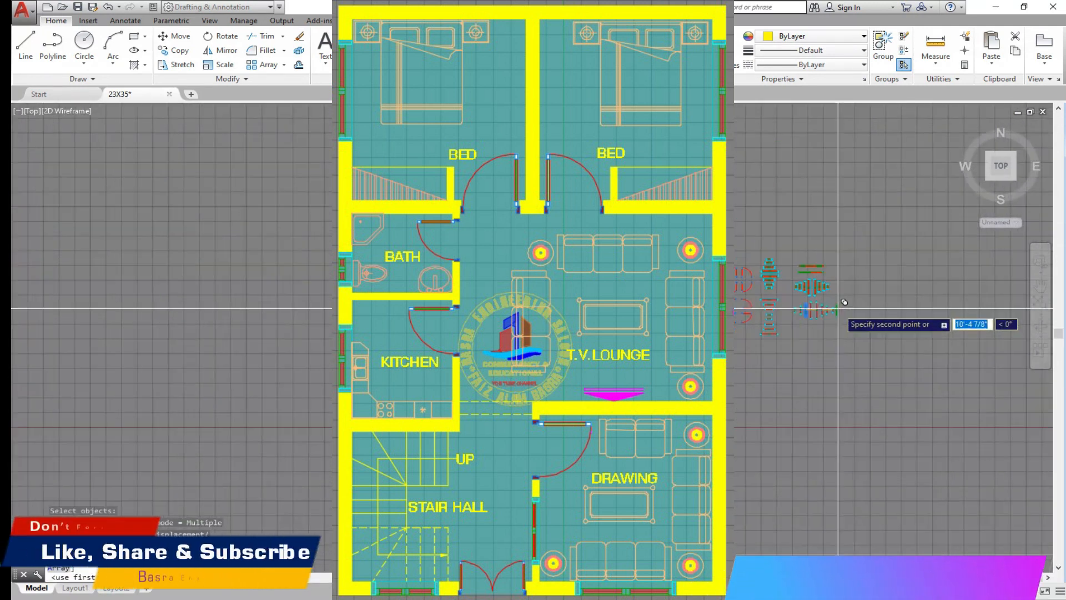
pyautogui.scroll(8, 889, 311)
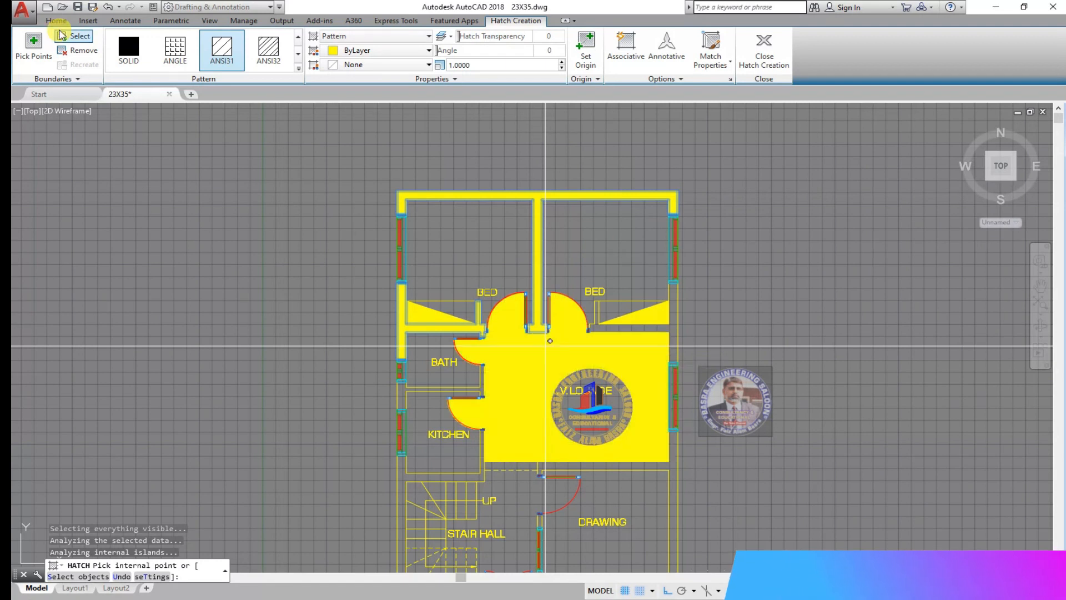
# Fill all wall segments of the floor plan with a SOLID hatch
pyautogui.click(129, 47)
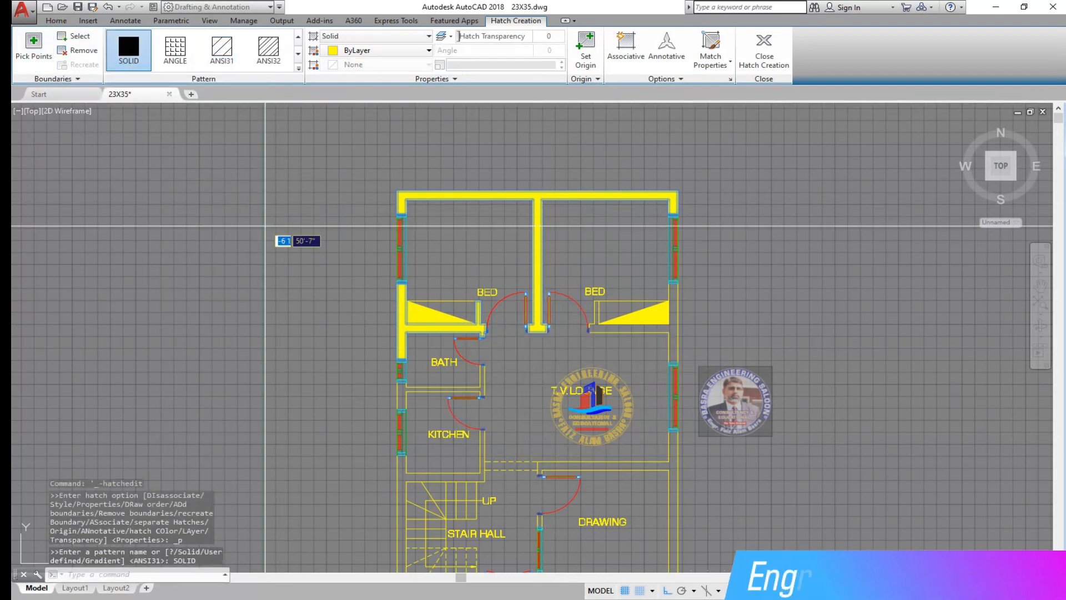
pyautogui.click(401, 391)
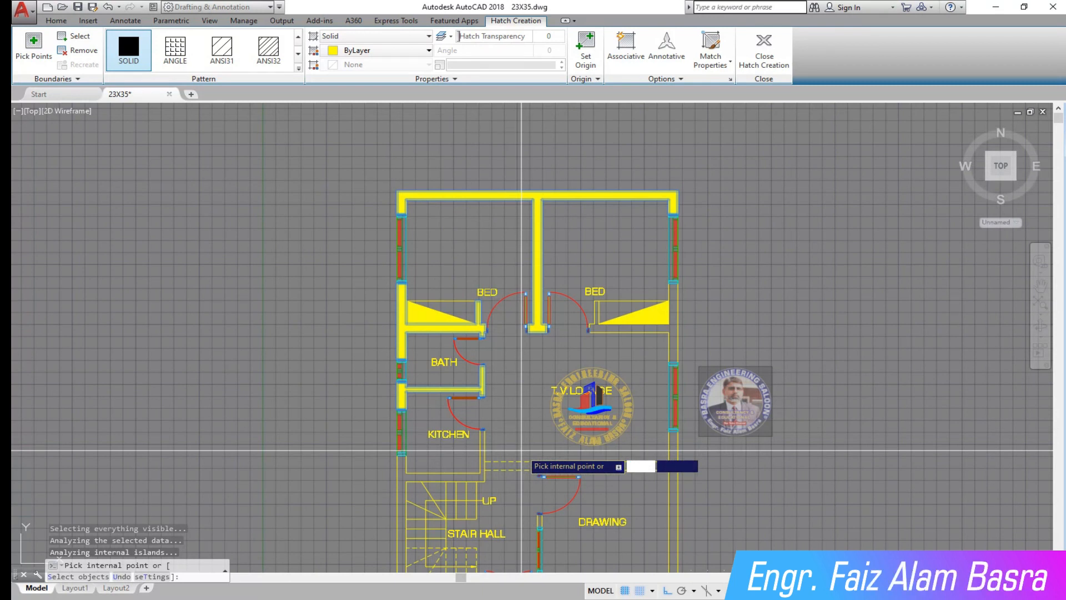
pyautogui.scroll(-2, 792, 148)
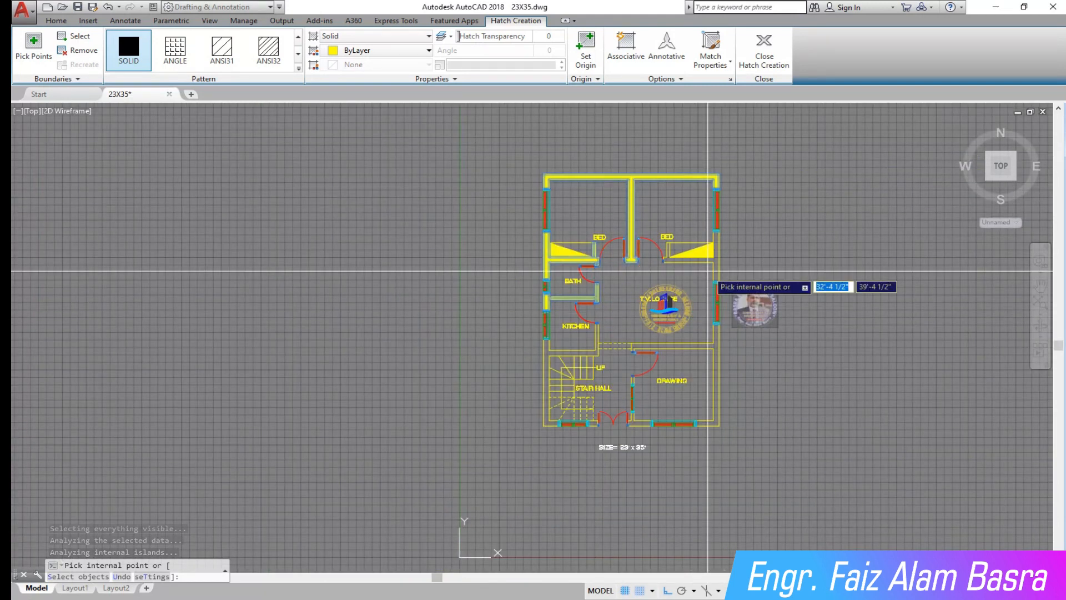
pyautogui.scroll(2, 821, 236)
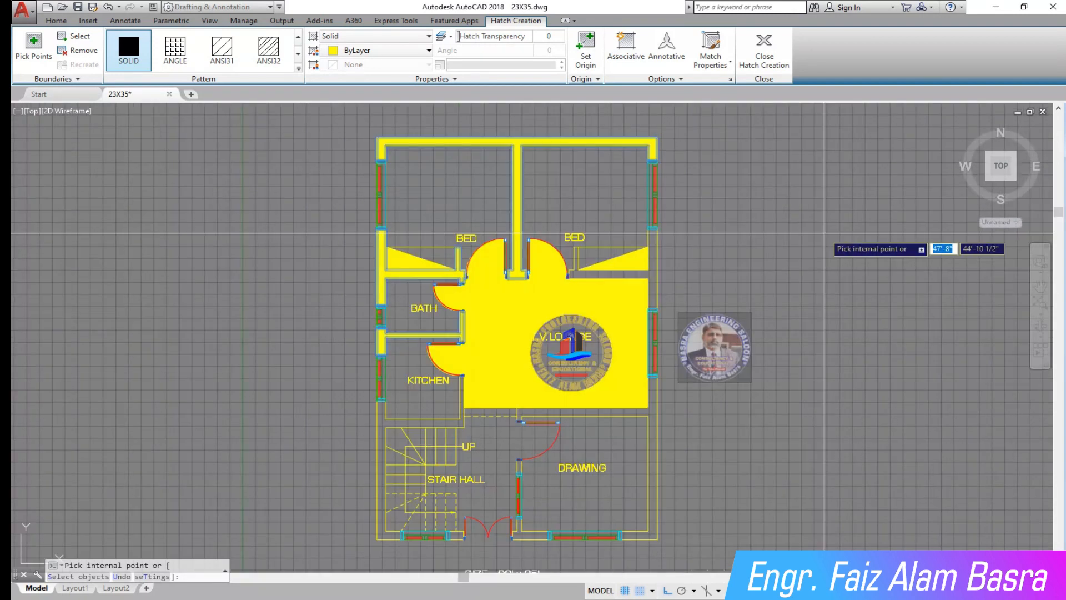
pyautogui.click(653, 275)
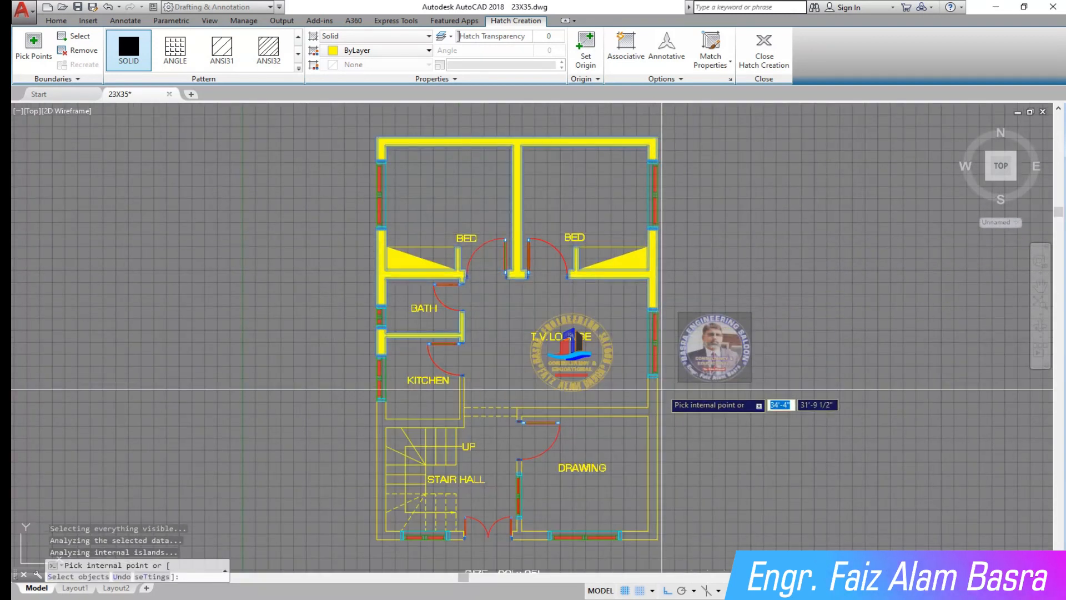
pyautogui.click(647, 412)
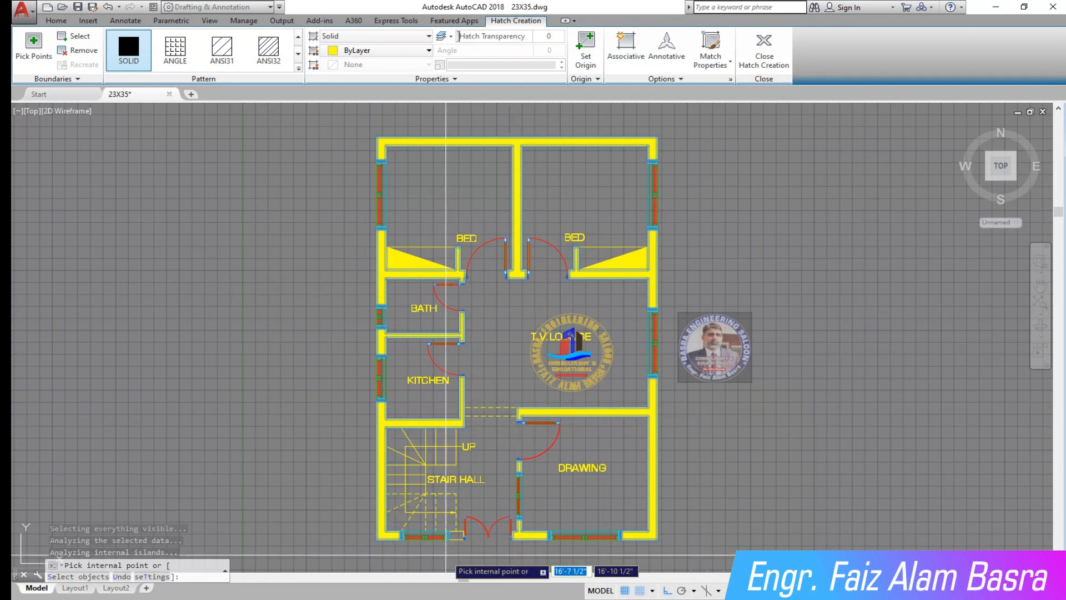
pyautogui.press('Return')
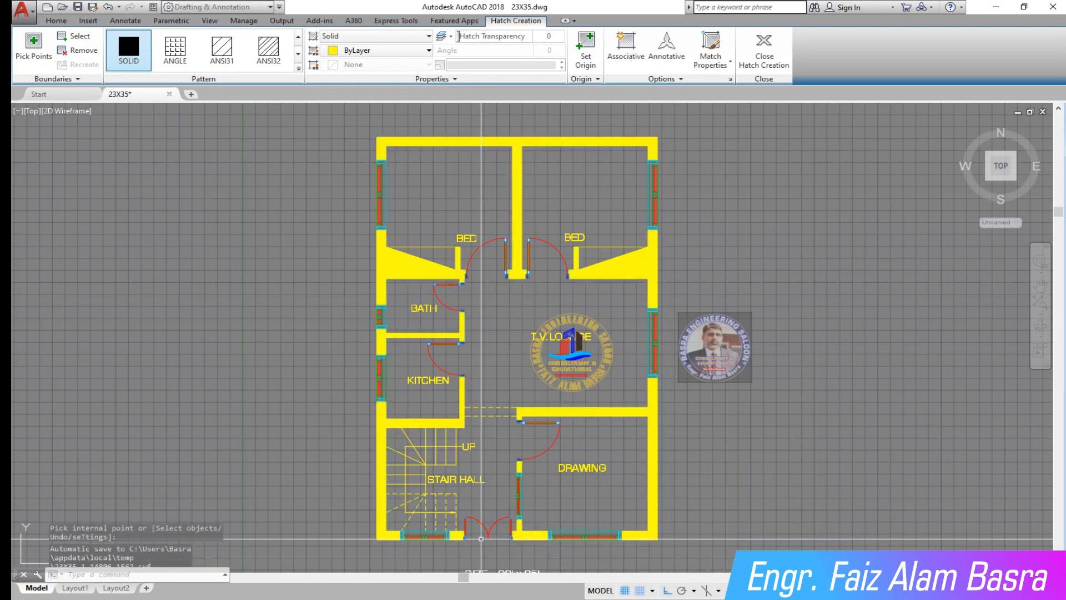
# Change the closet triangles' hatch to the ANSI32 pattern with scale 10 and angle 45
pyautogui.scroll(4, 468, 458)
pyautogui.scroll(-4, 422, 327)
pyautogui.scroll(2, 330, 352)
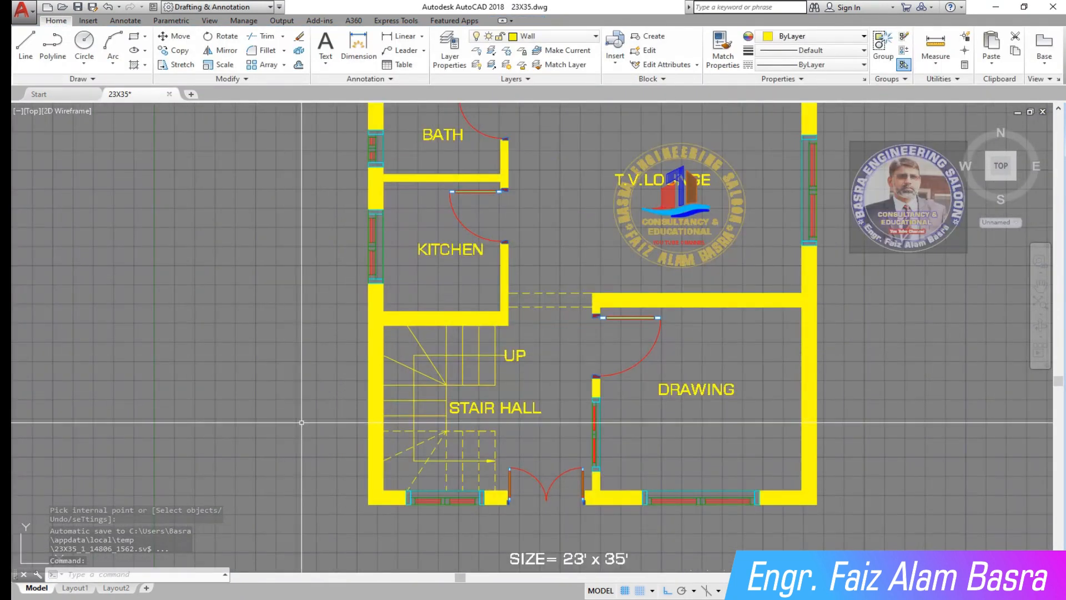
pyautogui.scroll(-2, 330, 285)
pyautogui.scroll(2, 330, 284)
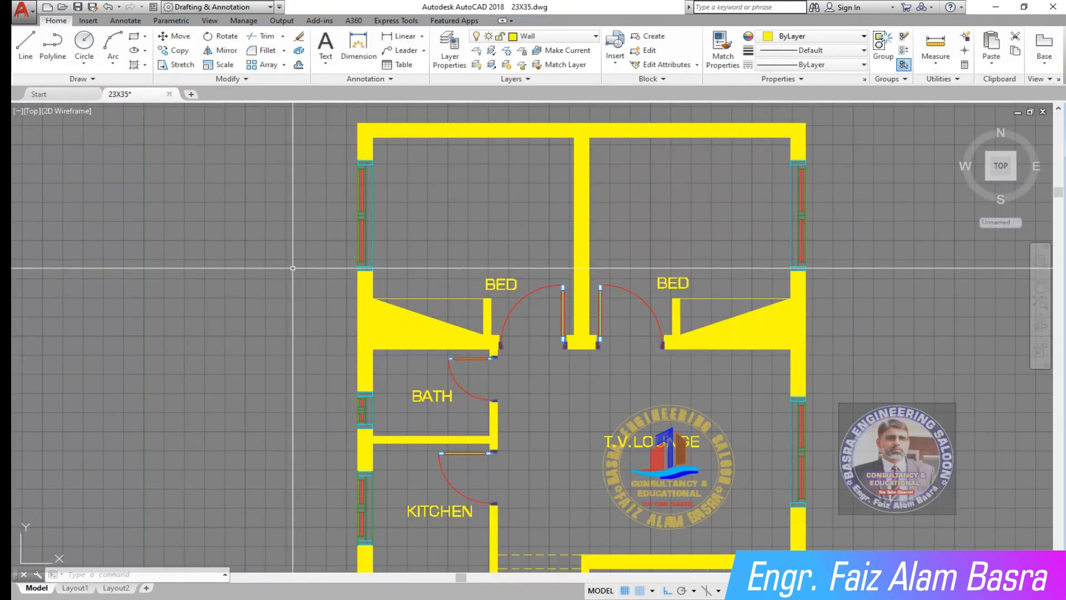
pyautogui.click(406, 325)
pyautogui.click(269, 50)
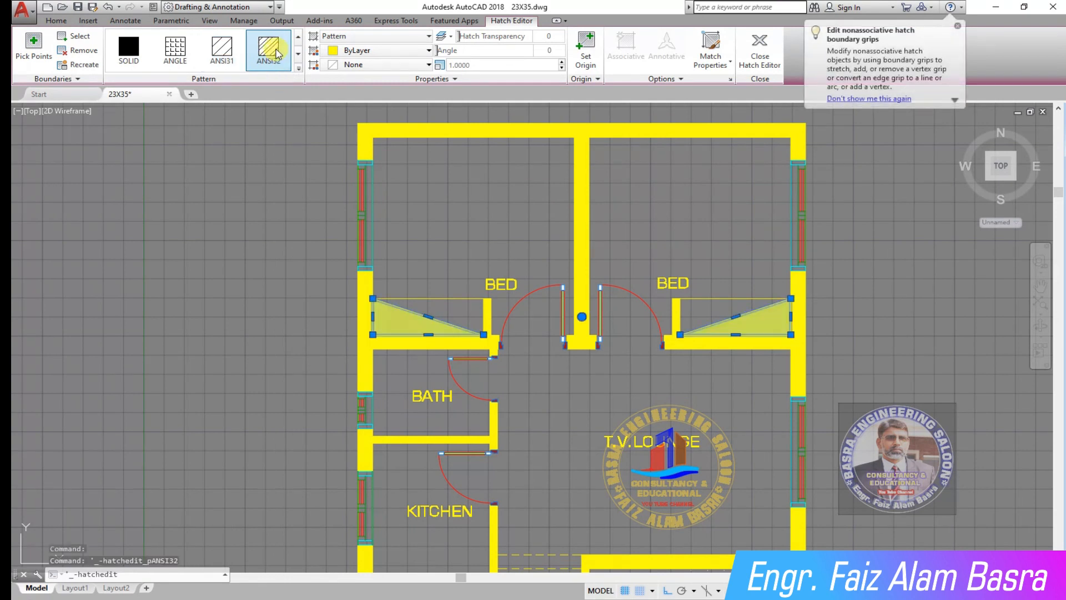
pyautogui.click(490, 65)
pyautogui.write('10')
pyautogui.press('Return')
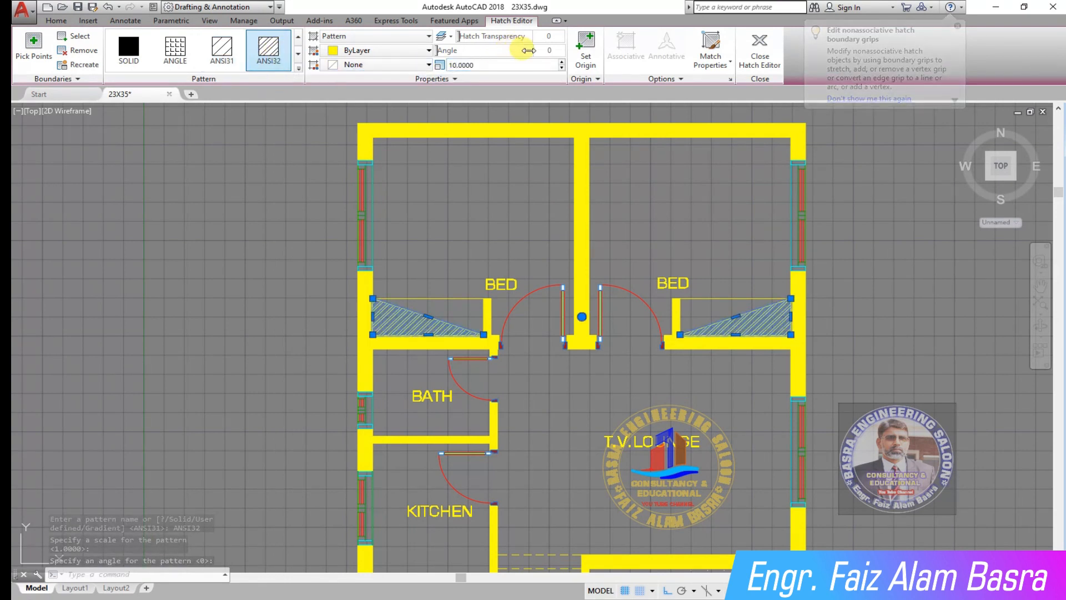
pyautogui.click(550, 54)
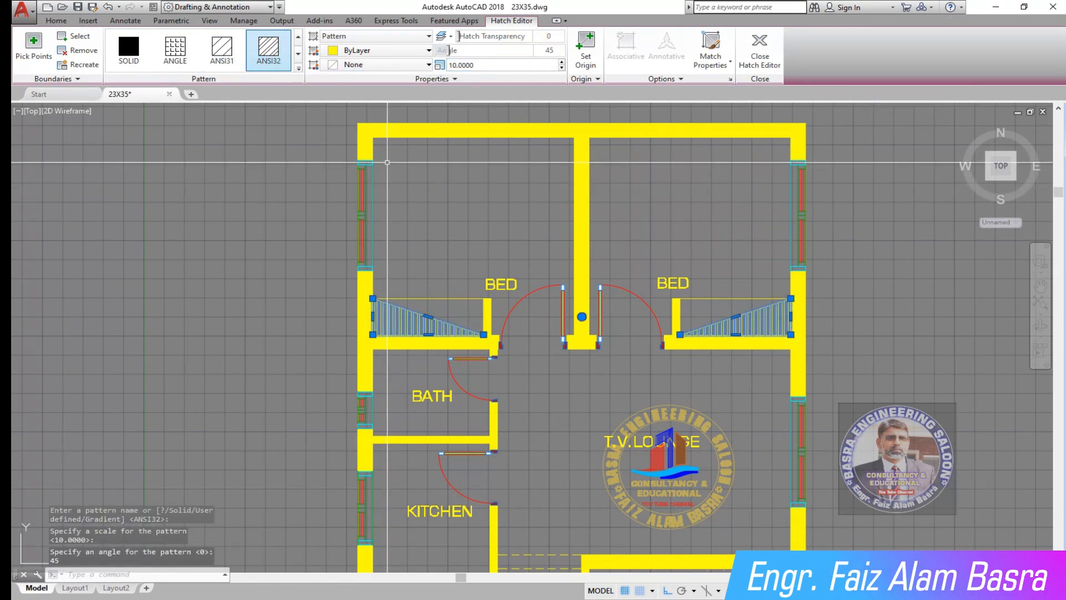
pyautogui.press('Escape')
# Add the multiline text title "GROUND FLOOR PLAN" below the front wall, above the size label
pyautogui.scroll(-5, 377, 166)
pyautogui.scroll(3, 335, 251)
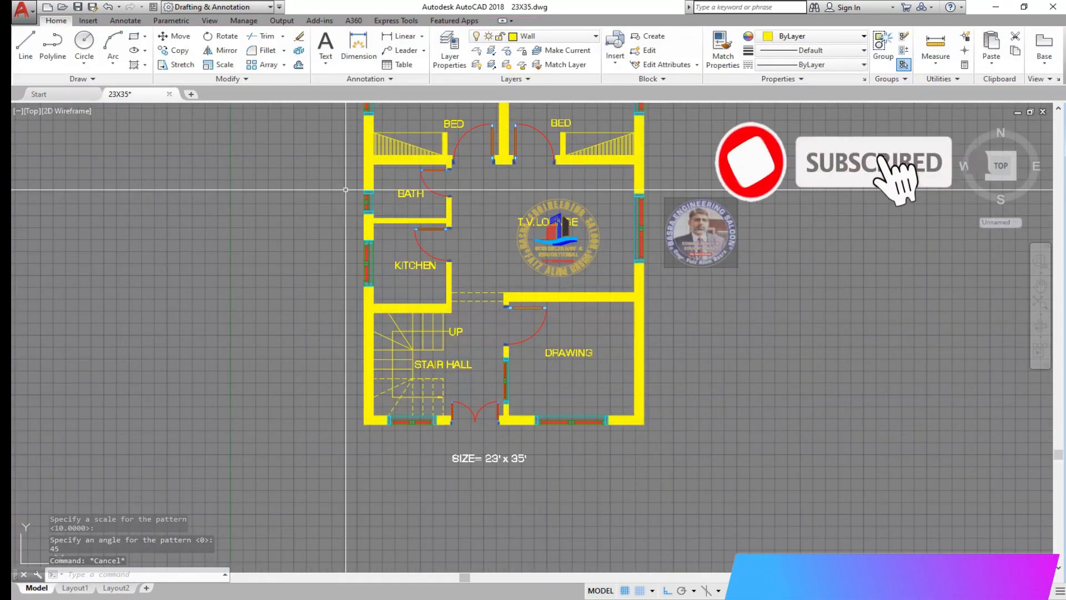
pyautogui.click(325, 48)
pyautogui.scroll(5, 422, 444)
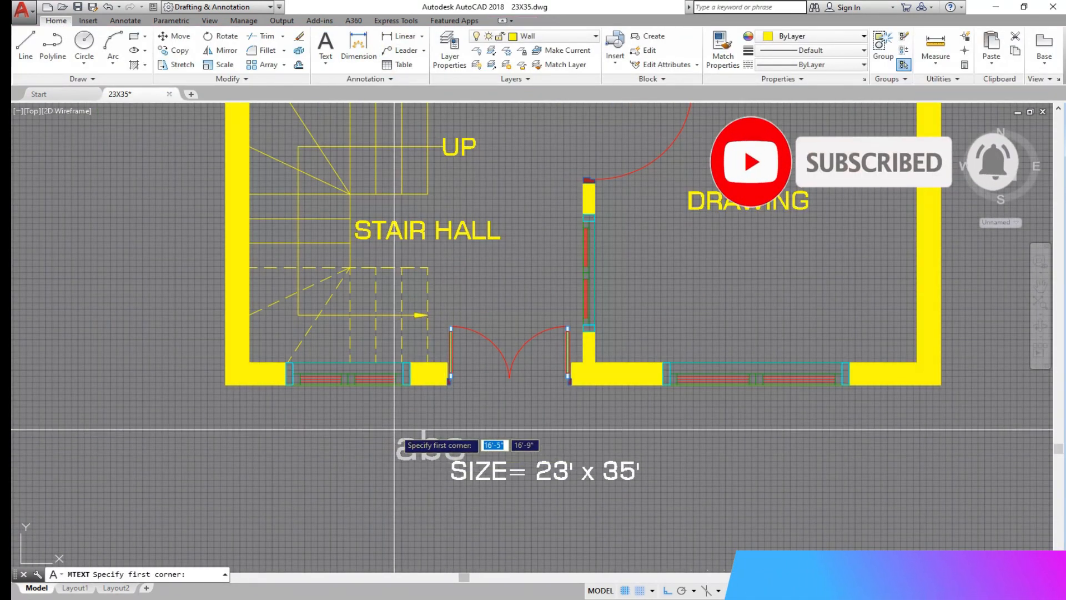
pyautogui.click(395, 428)
pyautogui.click(791, 469)
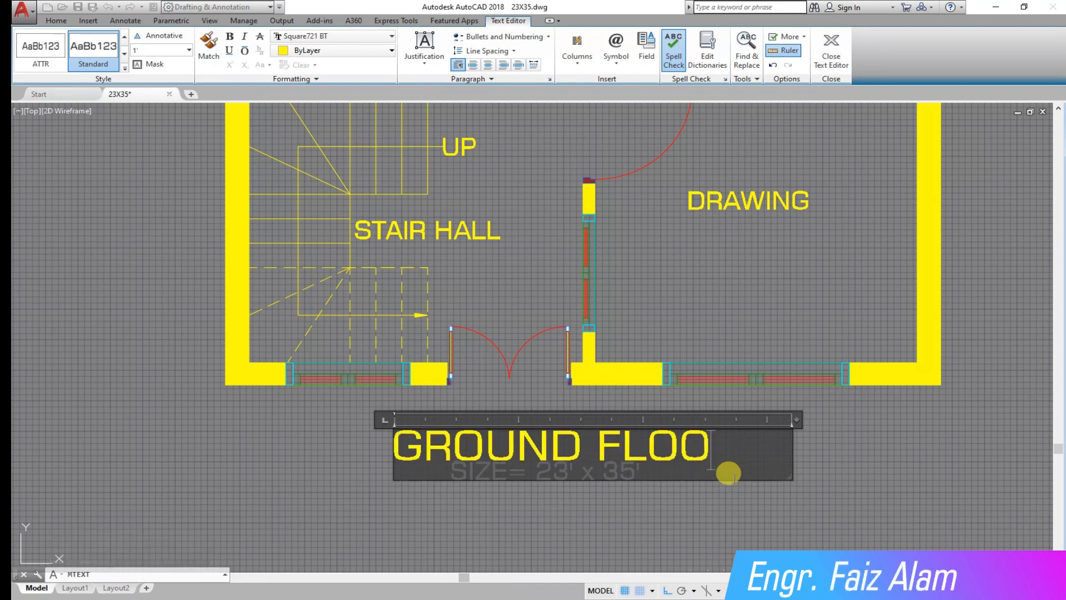
pyautogui.write('GROUND FLOOR PLAN')
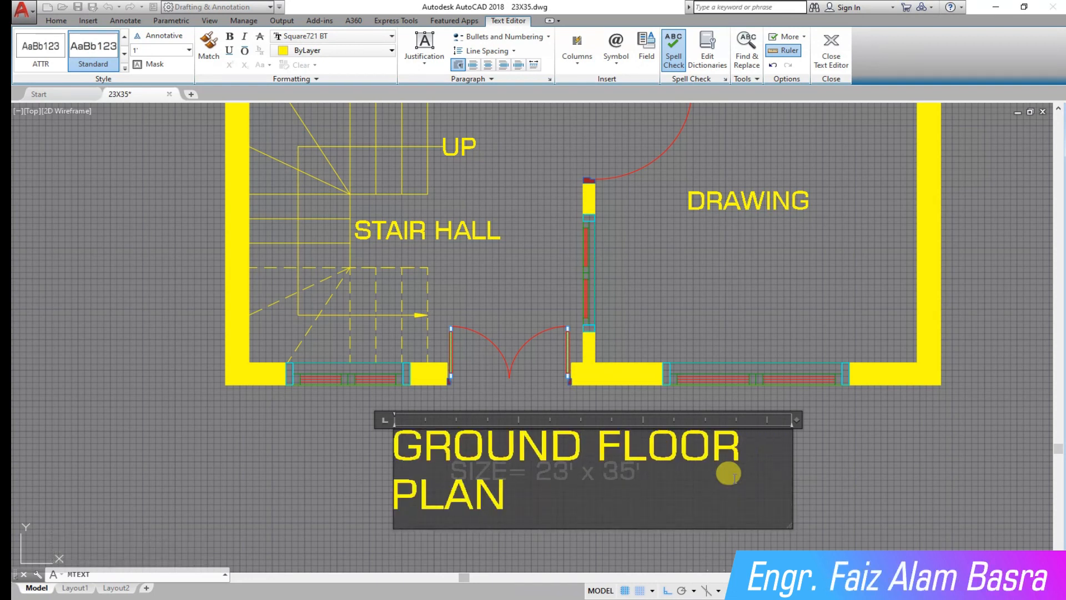
# Format the whole title as bold and underlined with a text height of 7"
pyautogui.hotkey('ctrl', 'a')
pyautogui.click(231, 37)
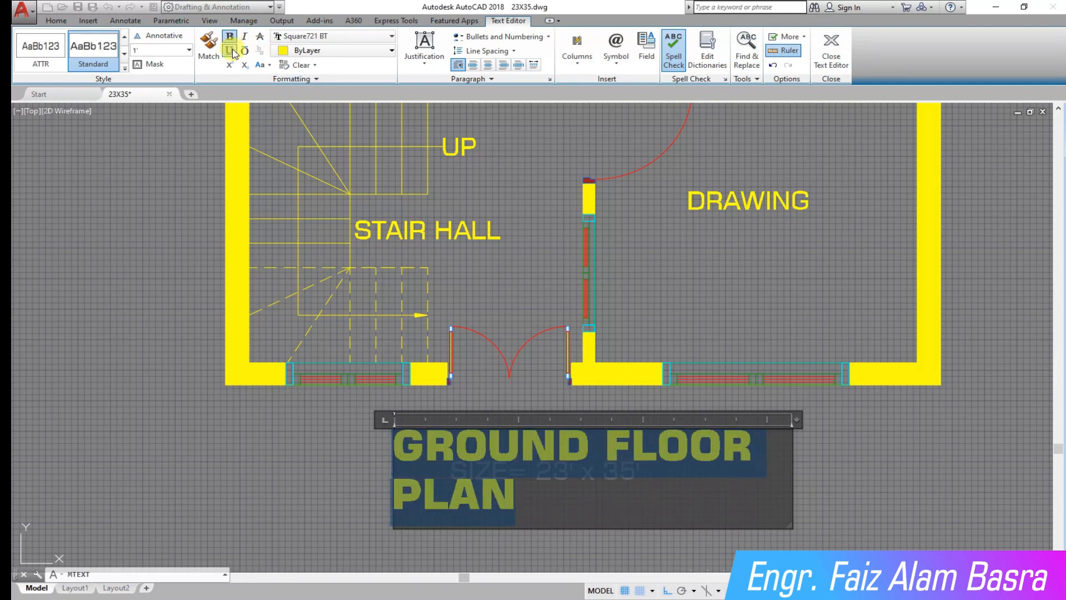
pyautogui.click(164, 50)
pyautogui.write('7')
pyautogui.press('Return')
pyautogui.click(198, 361)
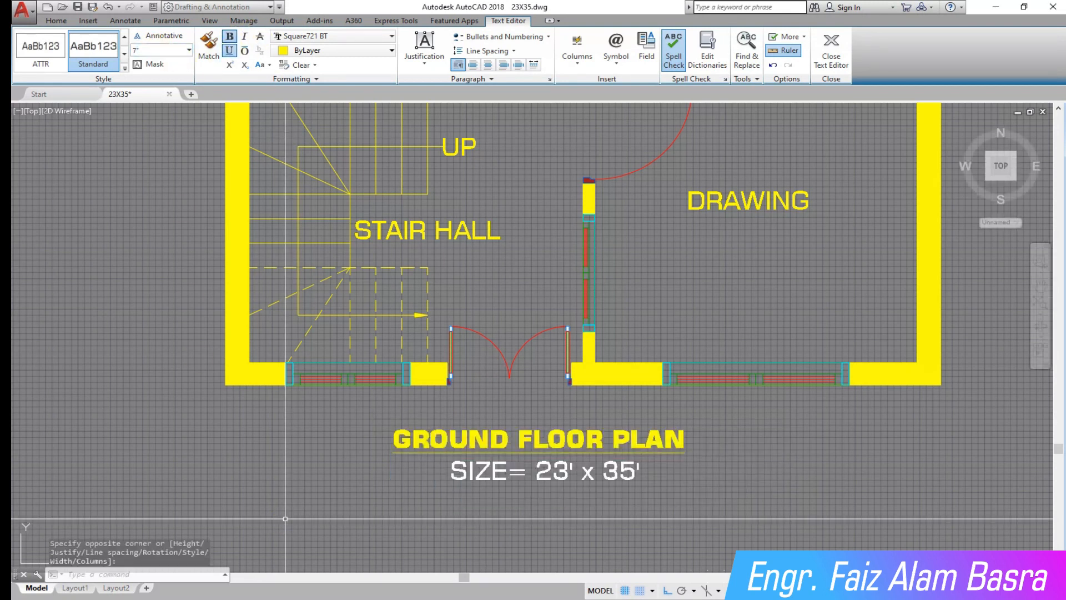
# Match the properties of the DRAWING room label onto the SIZE= 23' x 35' label
pyautogui.click(723, 47)
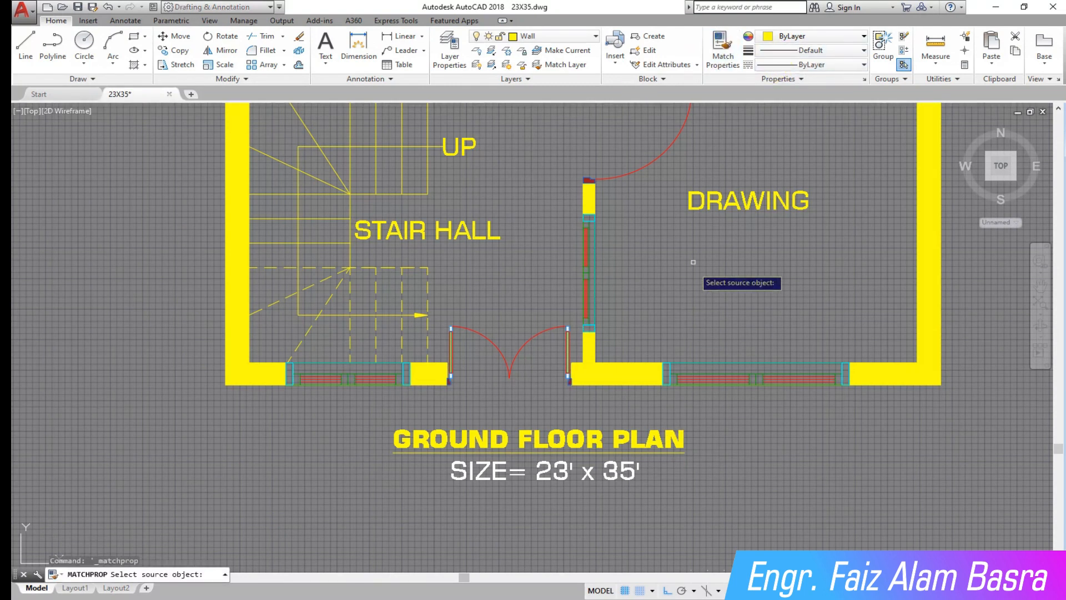
pyautogui.click(733, 203)
pyautogui.click(557, 465)
pyautogui.rightClick(684, 497)
pyautogui.click(707, 503)
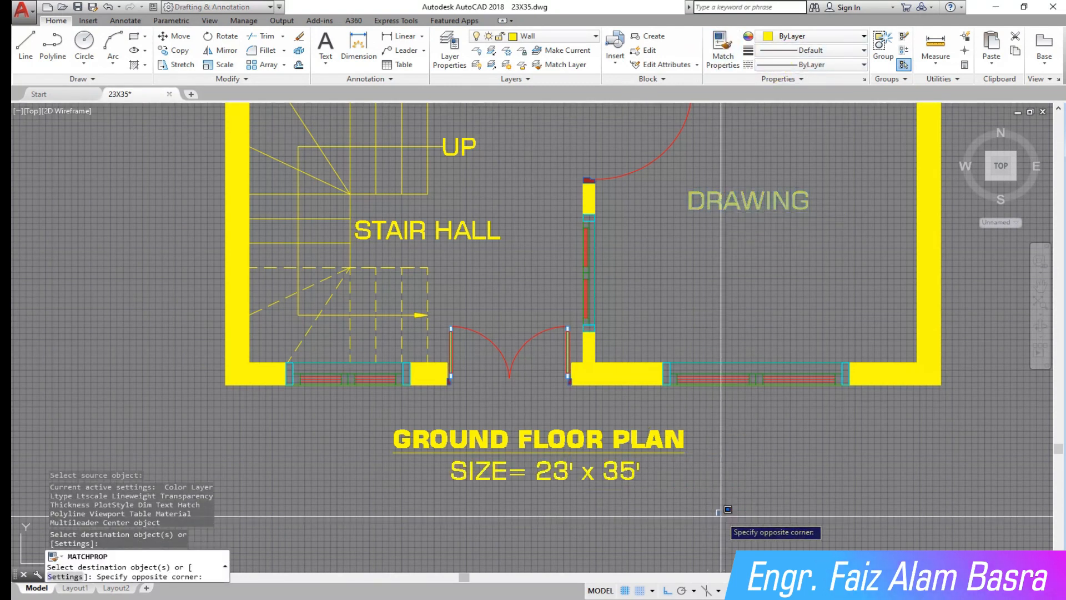
pyautogui.press('Escape')
# Move the title and the size label together straight down, farther from the front wall
pyautogui.click(174, 37)
pyautogui.click(655, 495)
pyautogui.click(583, 424)
pyautogui.rightClick(586, 425)
pyautogui.click(750, 463)
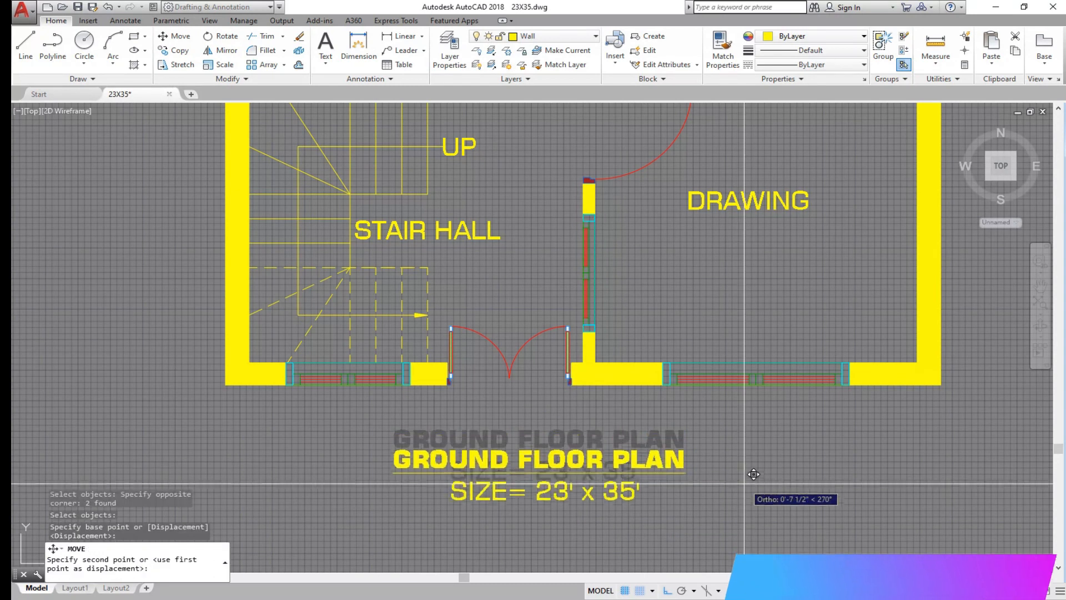
pyautogui.click(750, 492)
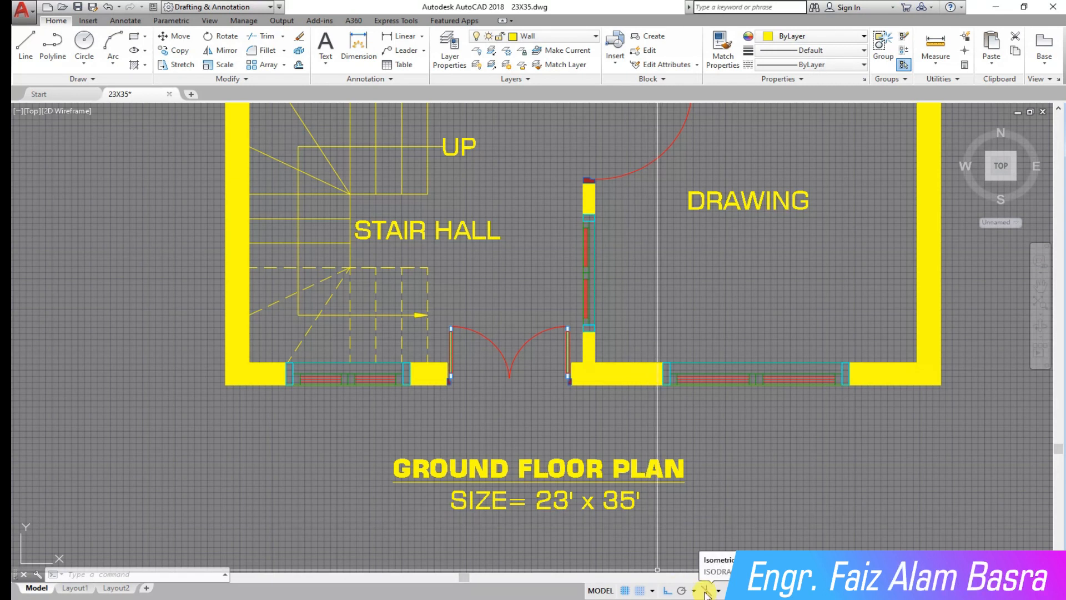
pyautogui.scroll(-4, 545, 325)
pyautogui.scroll(4, 546, 325)
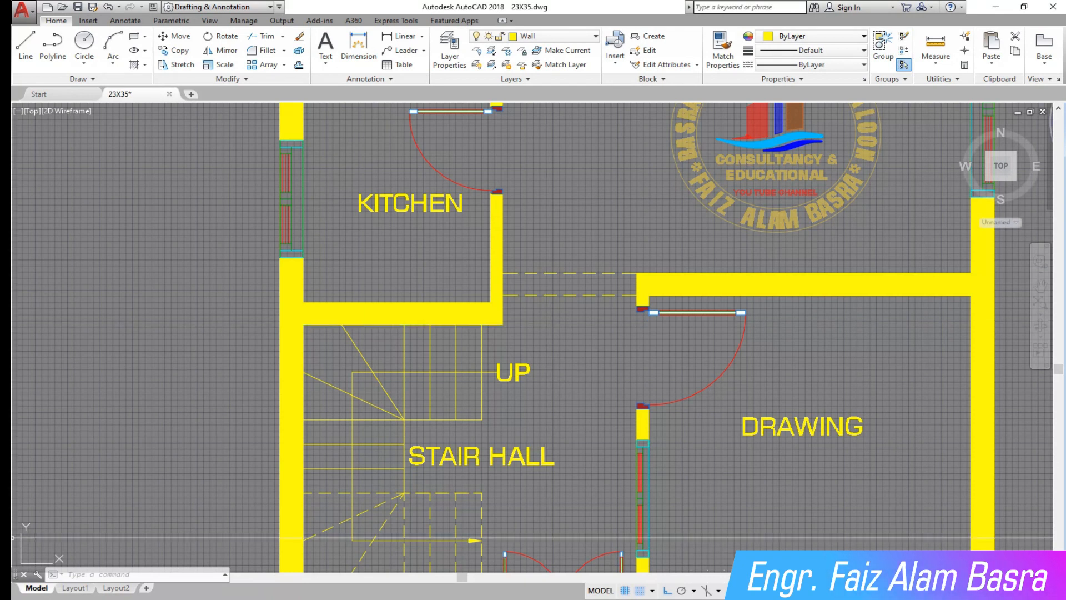
pyautogui.scroll(-5, 333, 345)
pyautogui.scroll(-1, 349, 344)
pyautogui.scroll(1, 350, 344)
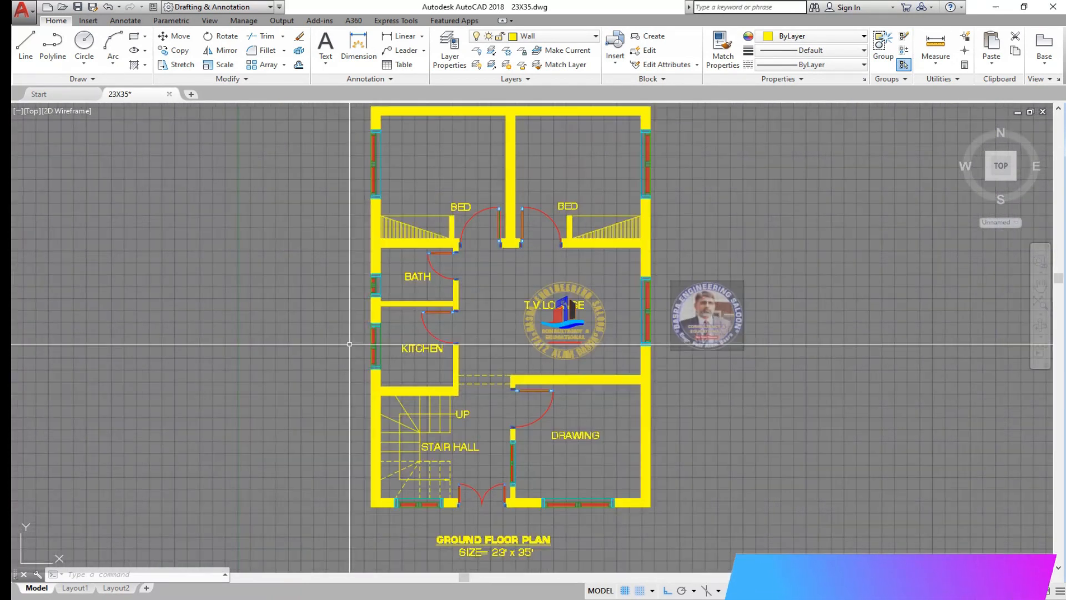
# Copy the double bed with side tables from the furniture blocks into the left bedroom, with its headboard along the rear wall
pyautogui.scroll(-8, 557, 393)
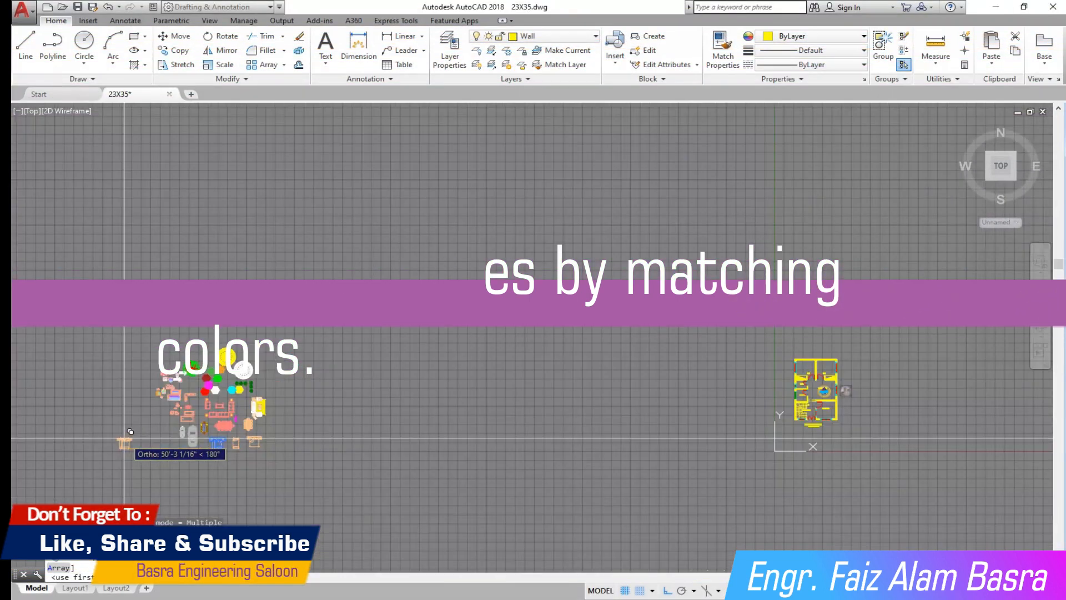
pyautogui.scroll(2, 833, 396)
pyautogui.scroll(6, 831, 349)
pyautogui.scroll(-2, 587, 430)
pyautogui.scroll(6, 593, 323)
pyautogui.scroll(-2, 550, 421)
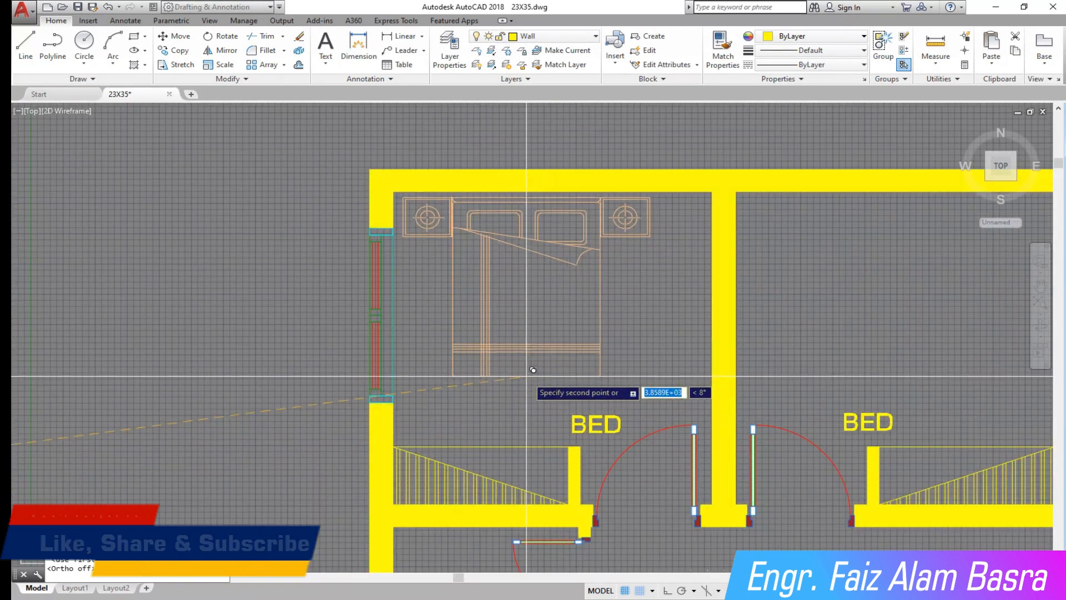
pyautogui.click(527, 370)
# Place a second copy of the double bed against the rear wall of the right bedroom and finish copying
pyautogui.scroll(-2, 552, 381)
pyautogui.scroll(2, 694, 380)
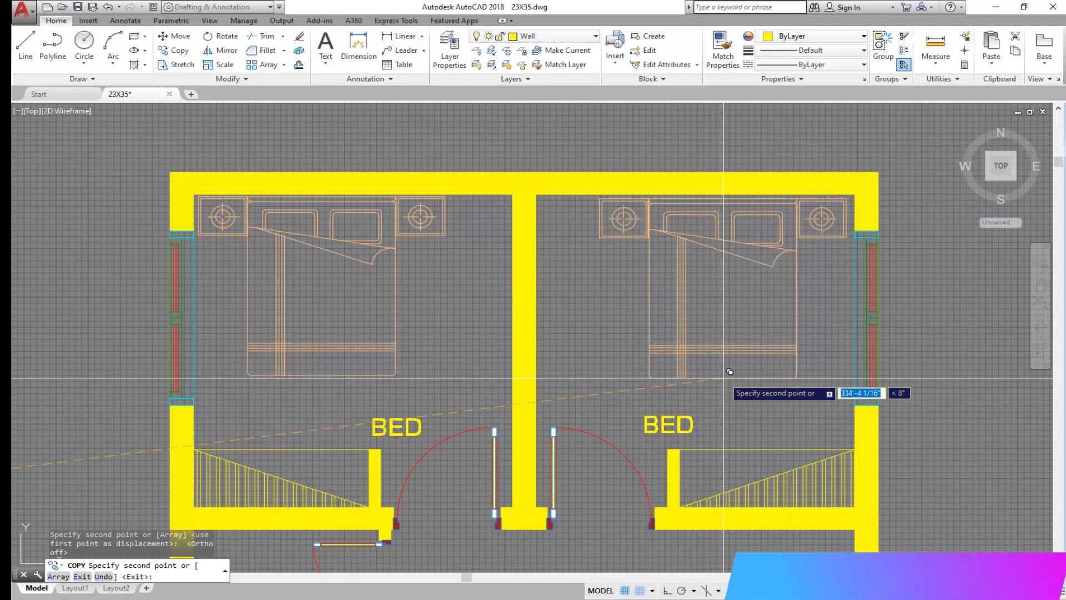
pyautogui.click(729, 371)
pyautogui.scroll(-3, 663, 289)
pyautogui.scroll(3, 592, 404)
pyautogui.scroll(-4, 563, 403)
pyautogui.scroll(-1, 557, 409)
pyautogui.scroll(3, 561, 439)
pyautogui.press('Escape')
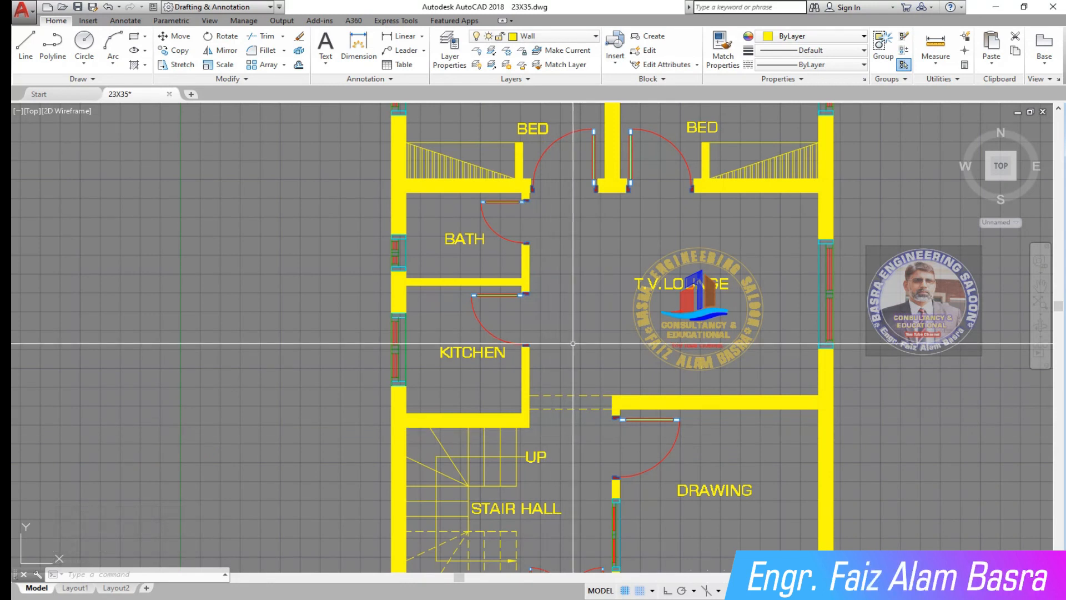
# Copy the sofas, lamps, center table, TV, dining sets and L-shaped kitchen counter from the furniture blocks to the empty area beside the plan
pyautogui.scroll(-4, 814, 340)
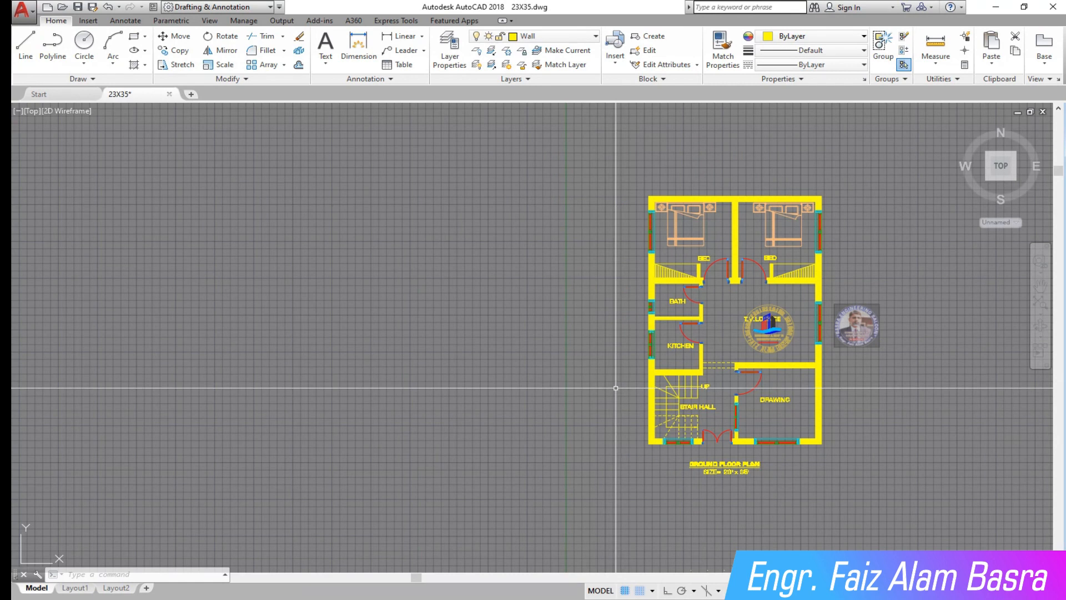
pyautogui.scroll(5, 679, 348)
pyautogui.scroll(-10, 389, 311)
pyautogui.scroll(6, 67, 333)
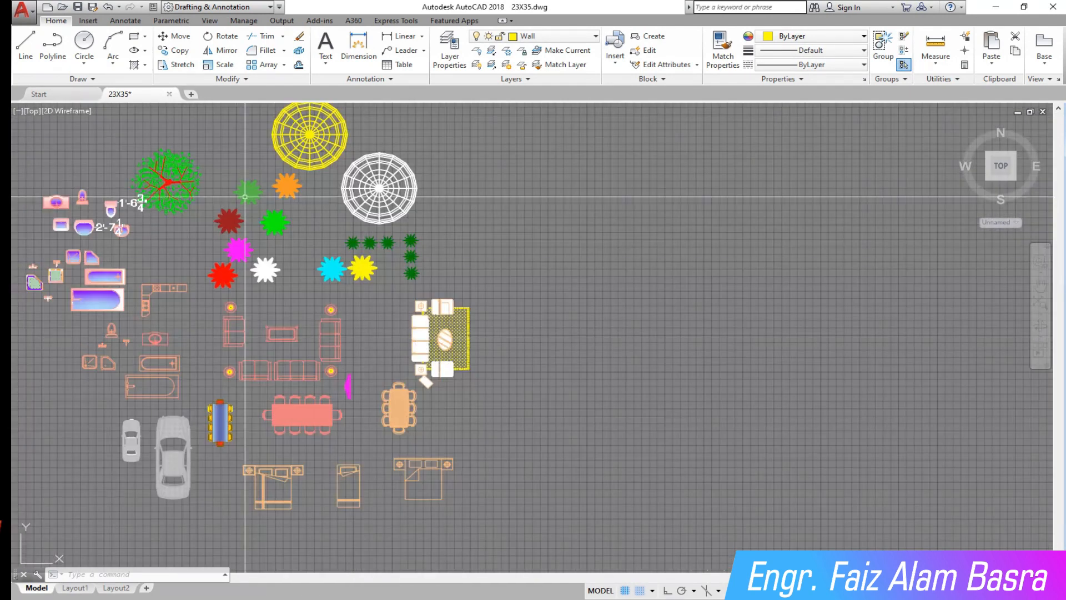
pyautogui.click(175, 50)
pyautogui.scroll(2, 200, 306)
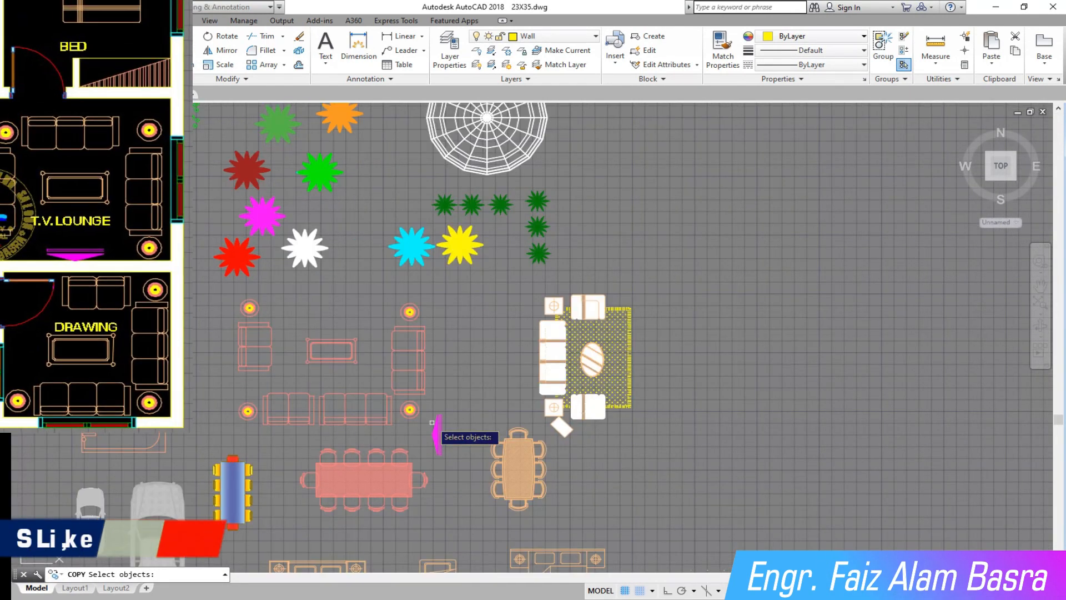
pyautogui.click(467, 456)
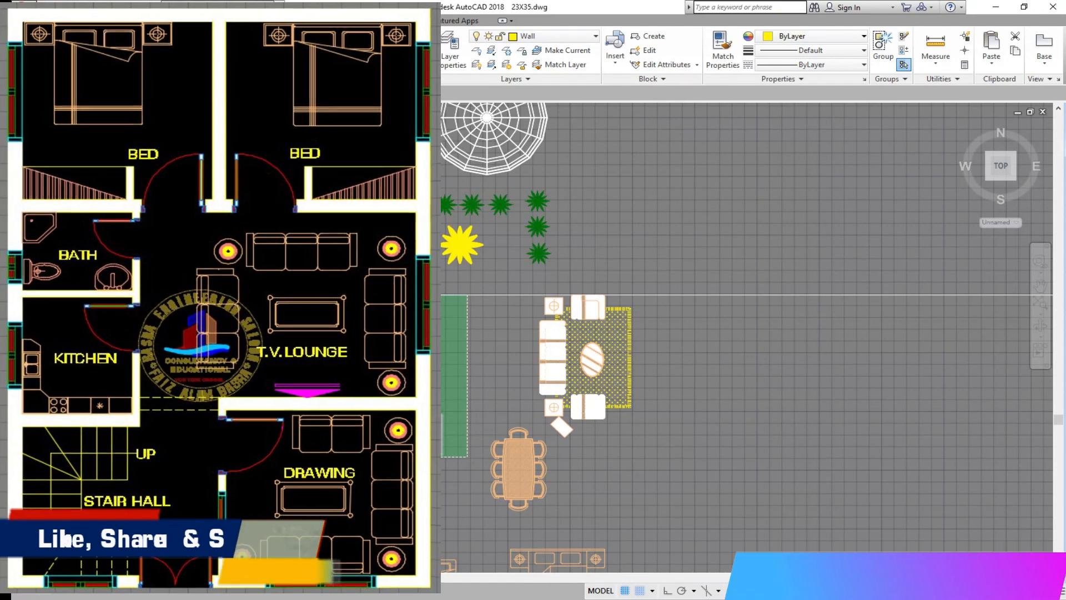
pyautogui.click(222, 296)
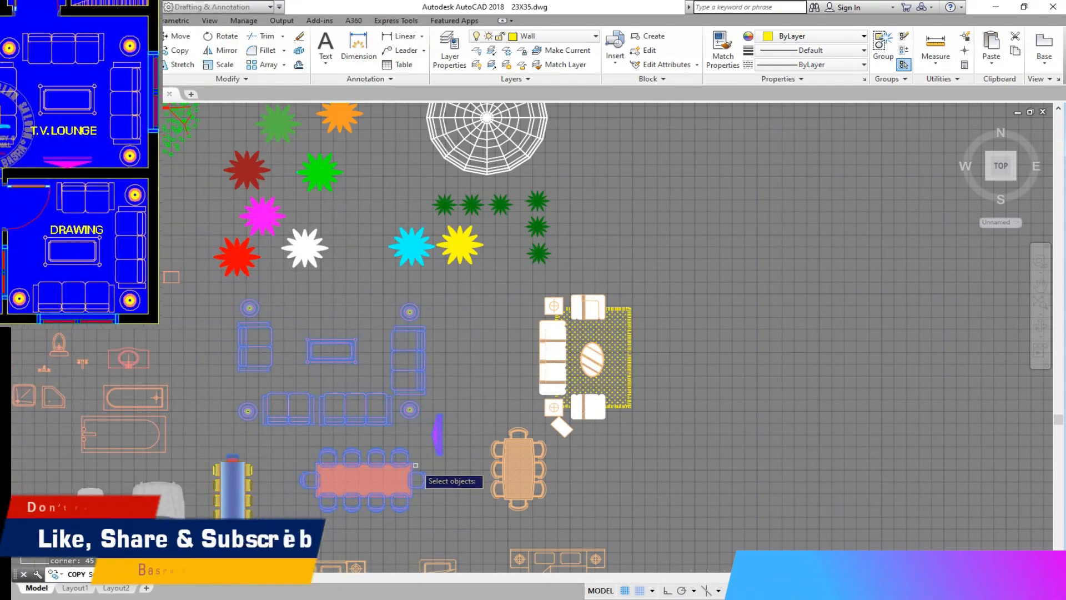
pyautogui.press('Return')
pyautogui.click(222, 328)
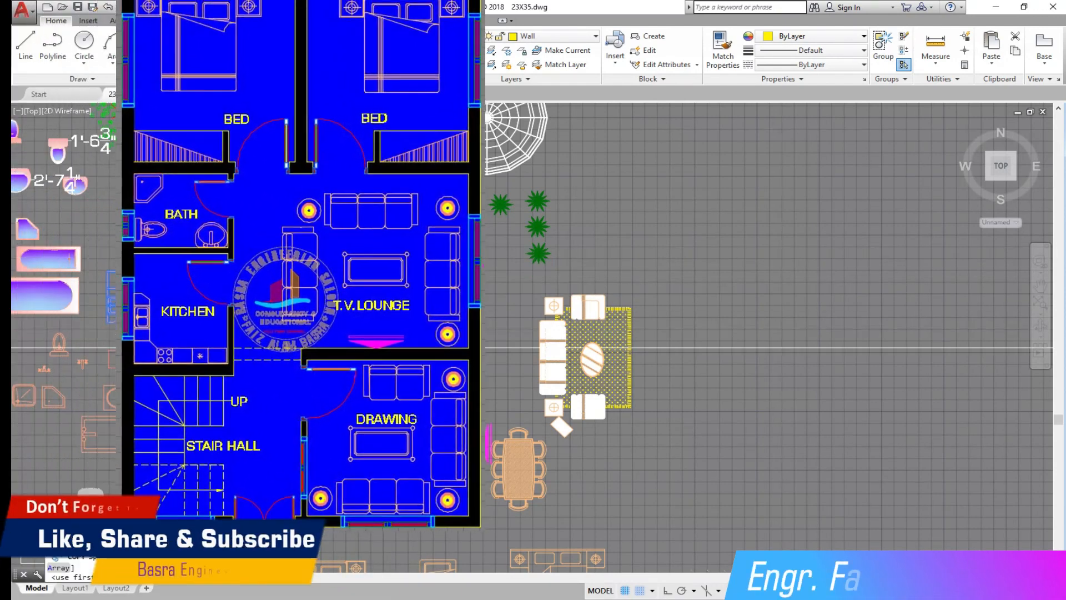
pyautogui.scroll(-10, 238, 356)
pyautogui.scroll(8, 488, 367)
pyautogui.moveTo(465, 356); pyautogui.dragTo(447, 371, button='middle')
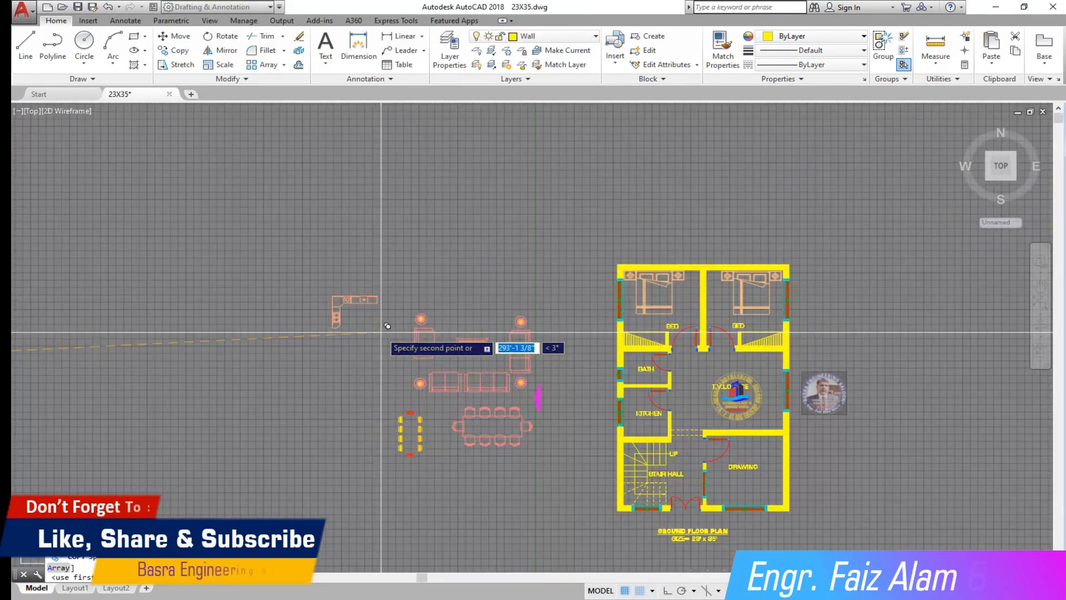
pyautogui.scroll(5, 441, 348)
pyautogui.scroll(-2, 422, 345)
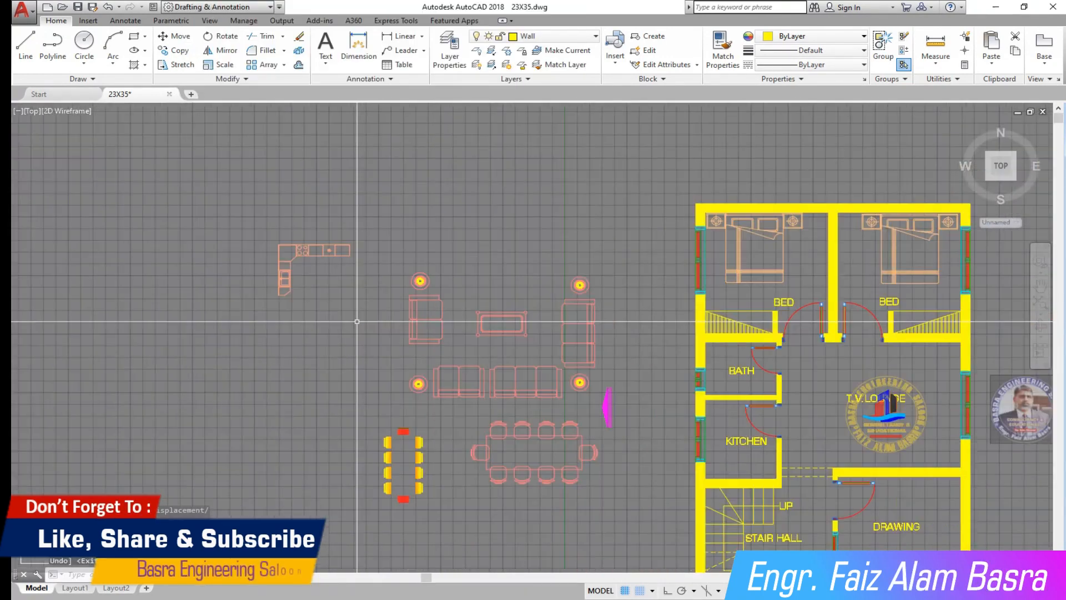
# Delete the copied small dining set with yellow chairs beside the plan
pyautogui.scroll(5, 414, 491)
pyautogui.click(307, 275)
pyautogui.press('Delete')
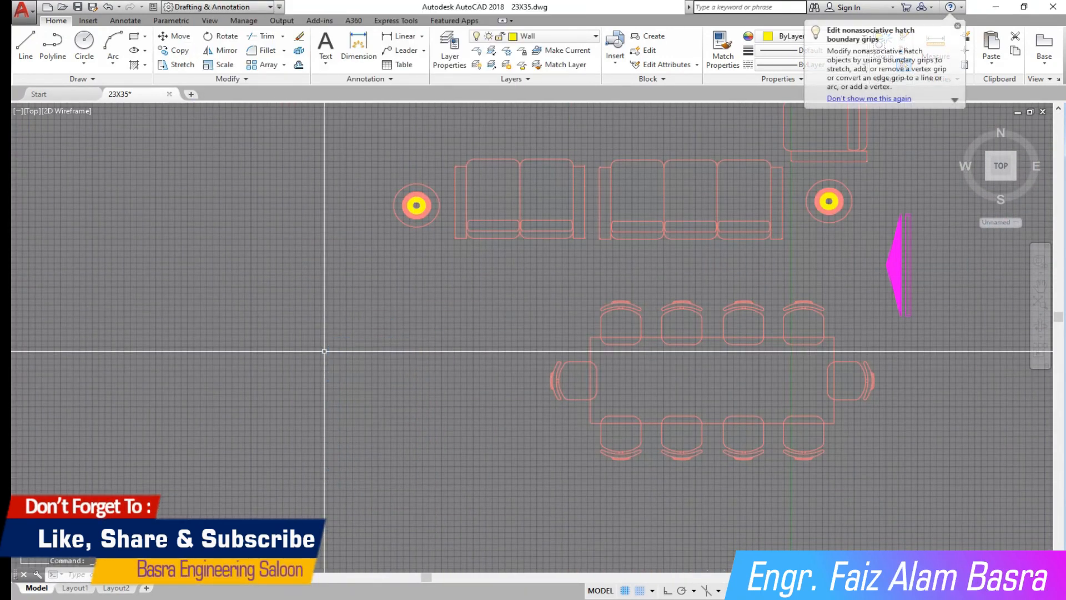
# Mirror the copied L-shaped kitchen counter about a horizontal line just below it, keeping the original
pyautogui.scroll(-3, 374, 446)
pyautogui.scroll(-4, 427, 482)
pyautogui.scroll(2, 410, 483)
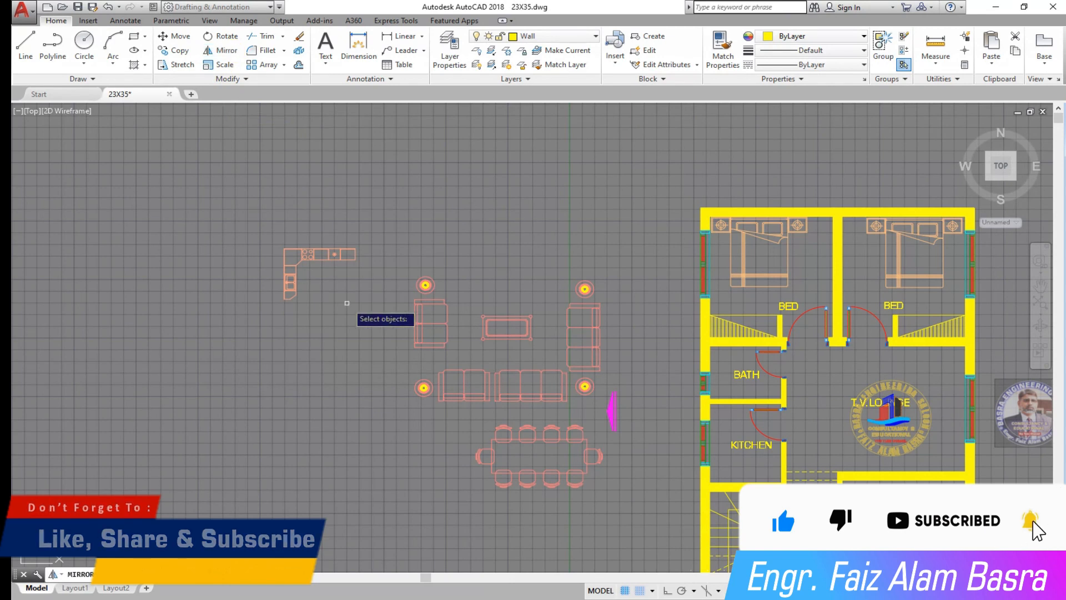
pyautogui.press('Return')
pyautogui.click(314, 315)
pyautogui.press('F8')
pyautogui.click(328, 316)
pyautogui.press('Return')
# Move the mirrored L-shaped counter by its outer corner into the lower-left corner of the bath
pyautogui.click(177, 38)
pyautogui.click(388, 441)
pyautogui.click(288, 350)
pyautogui.press('Return')
pyautogui.scroll(5, 290, 333)
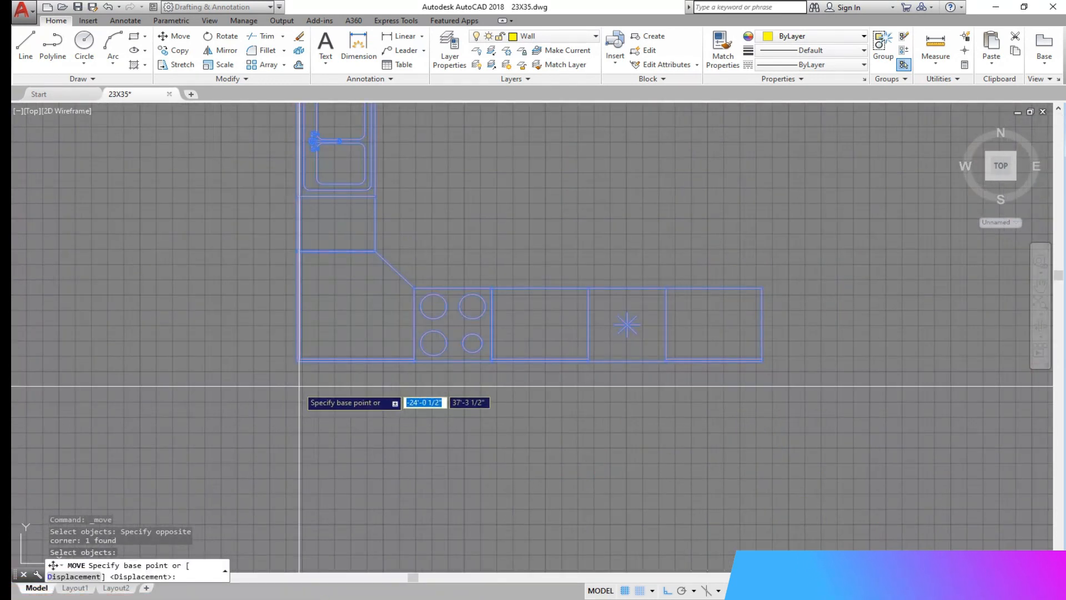
pyautogui.click(289, 330)
pyautogui.scroll(-6, 744, 388)
pyautogui.scroll(6, 721, 428)
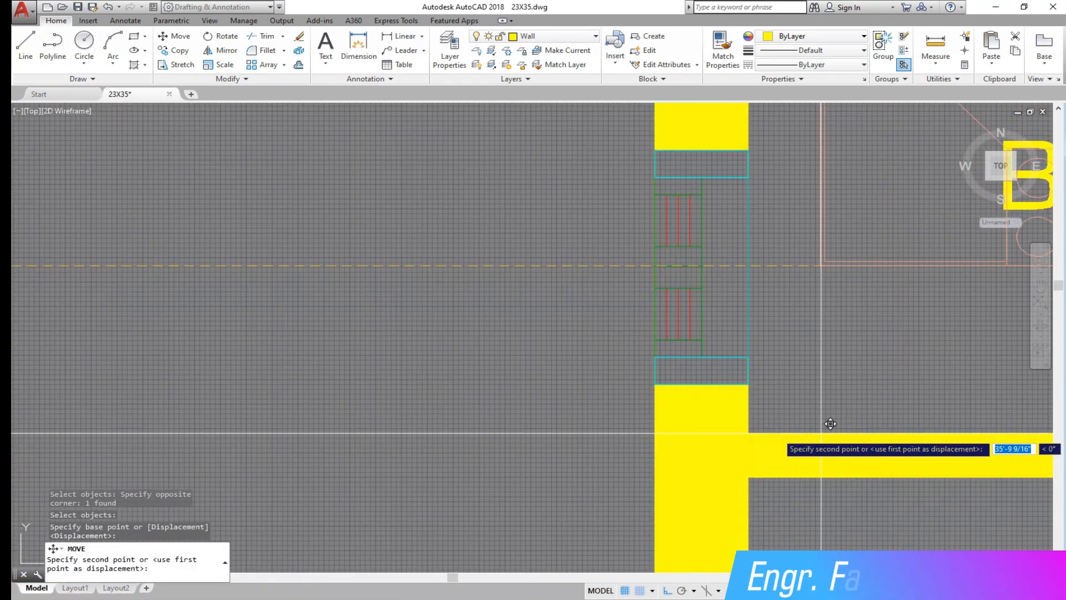
pyautogui.click(759, 434)
pyautogui.scroll(-3, 611, 416)
pyautogui.scroll(-2, 500, 389)
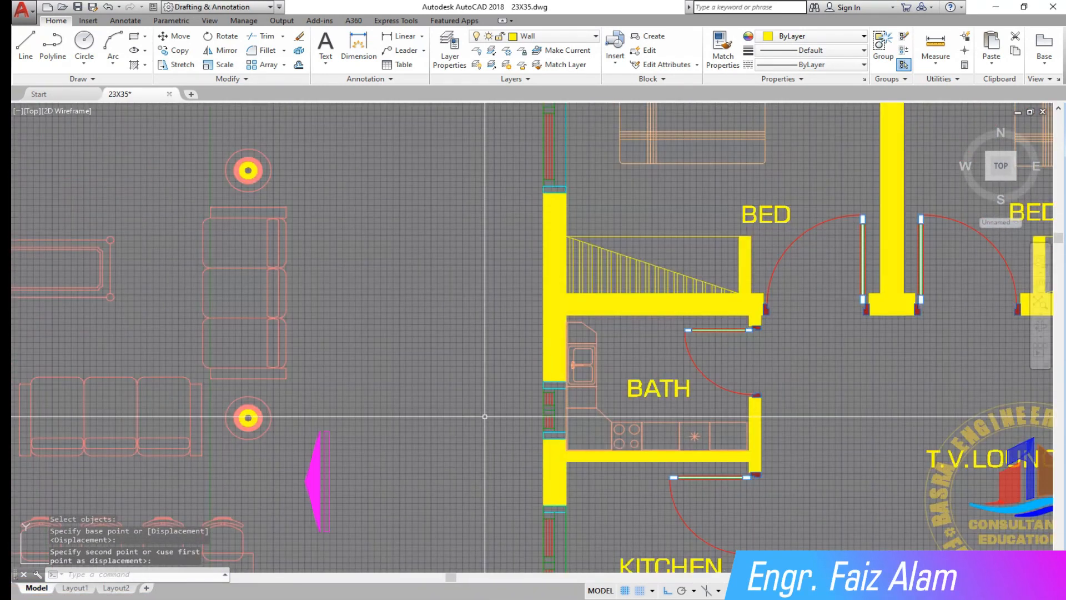
# Move the mirrored L-shaped counter by its outer corner into the lower-left corner of the kitchen
pyautogui.scroll(5, 525, 391)
pyautogui.scroll(2, 530, 383)
pyautogui.scroll(-5, 575, 374)
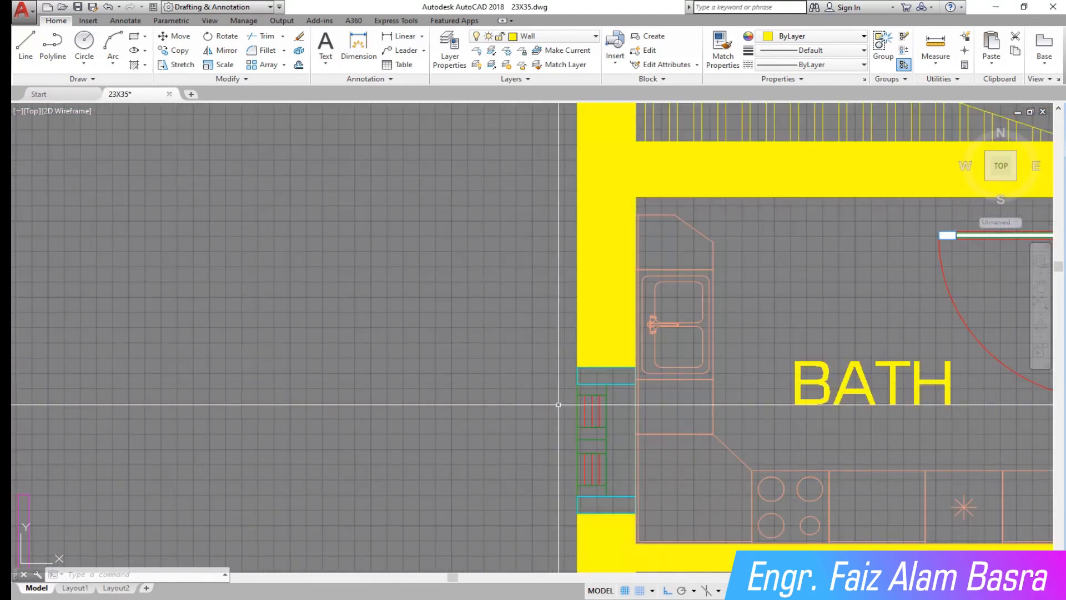
pyautogui.scroll(3, 467, 303)
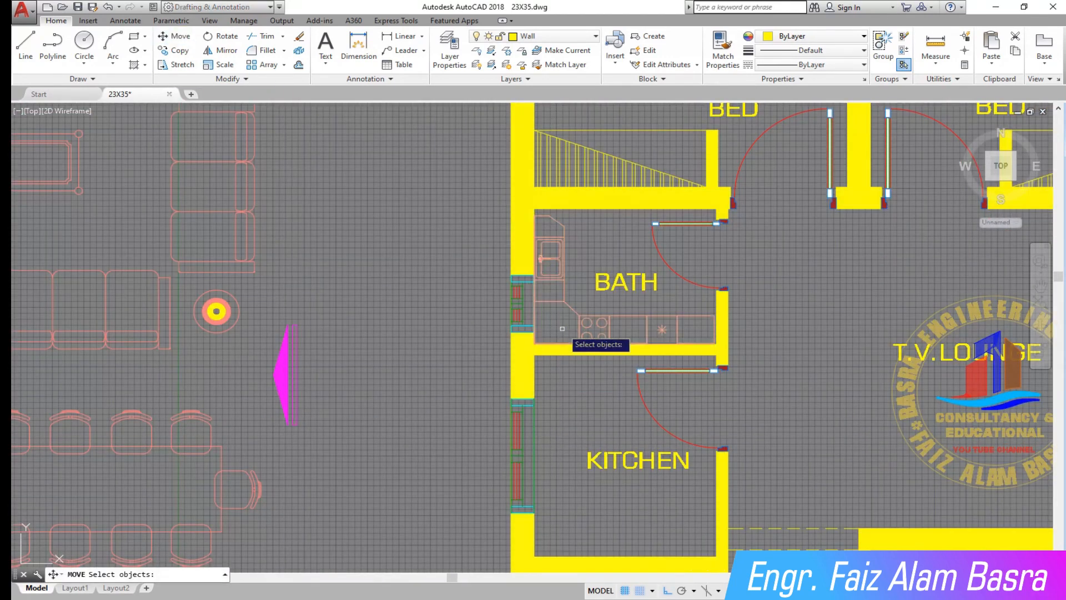
pyautogui.scroll(4, 562, 329)
pyautogui.click(560, 298)
pyautogui.press('Return')
pyautogui.scroll(6, 481, 361)
pyautogui.click(500, 383)
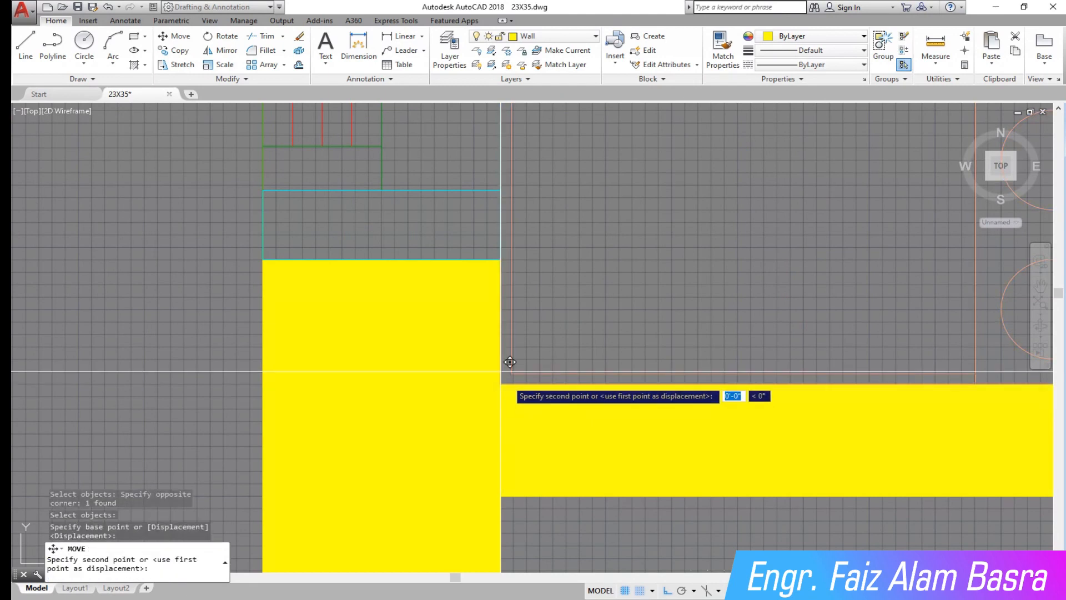
pyautogui.scroll(-6, 491, 299)
pyautogui.scroll(-6, 497, 377)
pyautogui.scroll(4, 510, 487)
pyautogui.scroll(5, 559, 479)
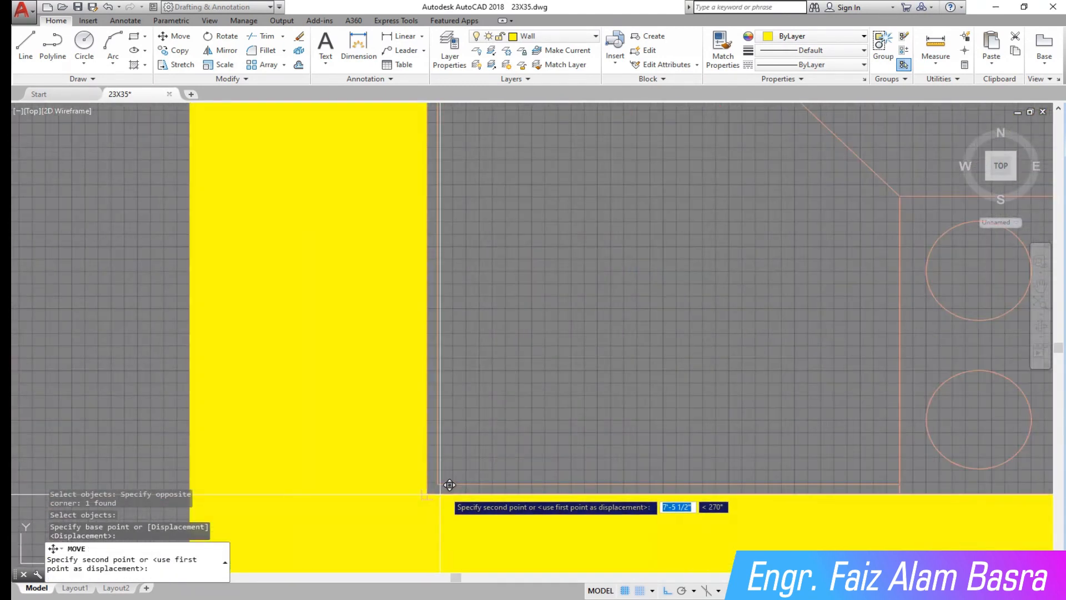
pyautogui.click(436, 484)
pyautogui.scroll(-5, 437, 484)
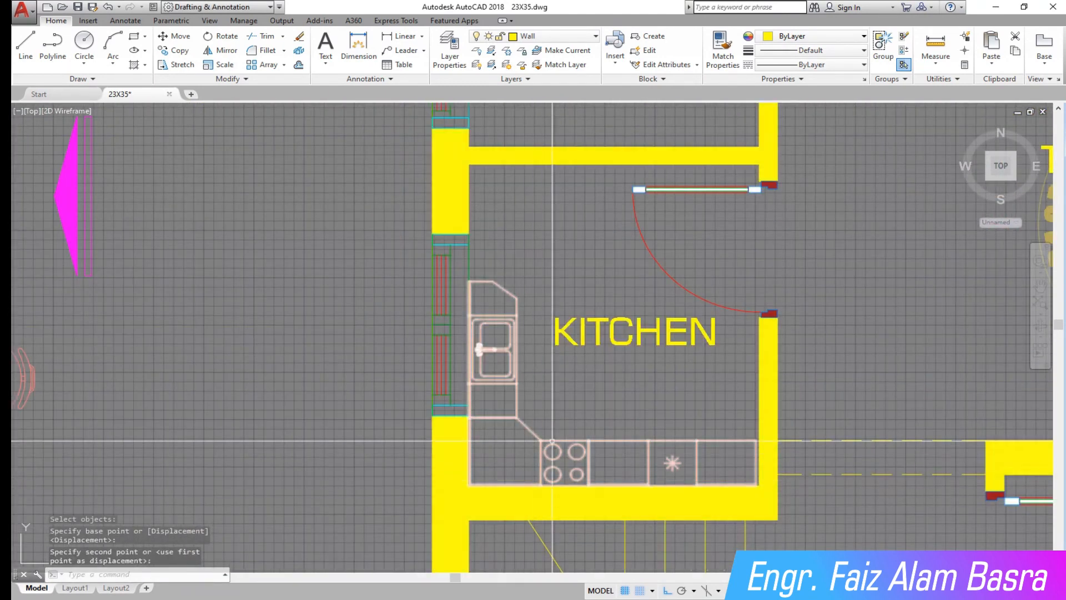
pyautogui.scroll(-5, 616, 405)
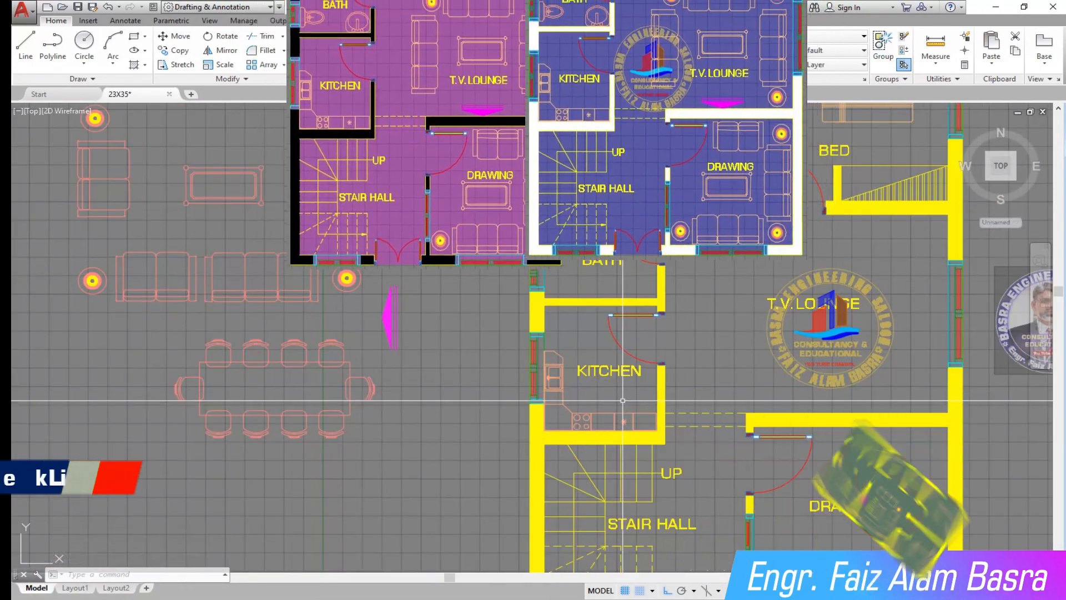